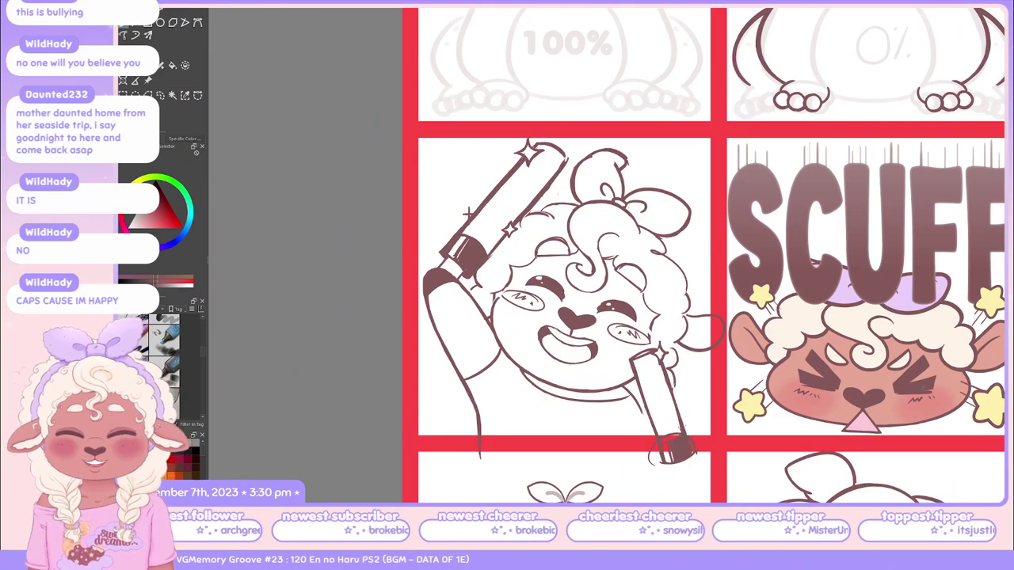
Erase the handwritten "toothy smile" note beside the smug sheep sketch, keeping the note above it
left_click_drag(705, 317, 714, 295)
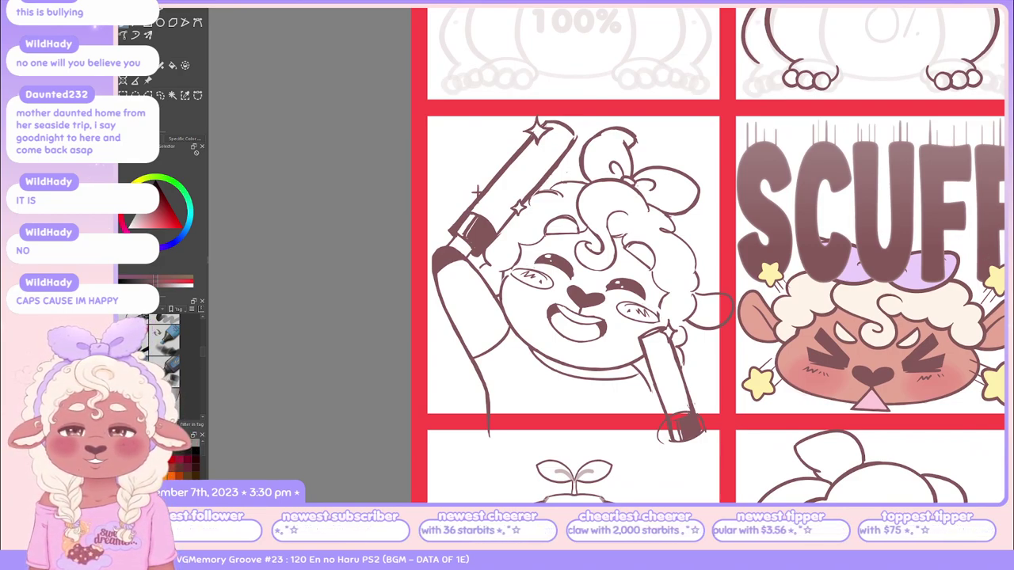
left_click_drag(468, 54, 381, 42)
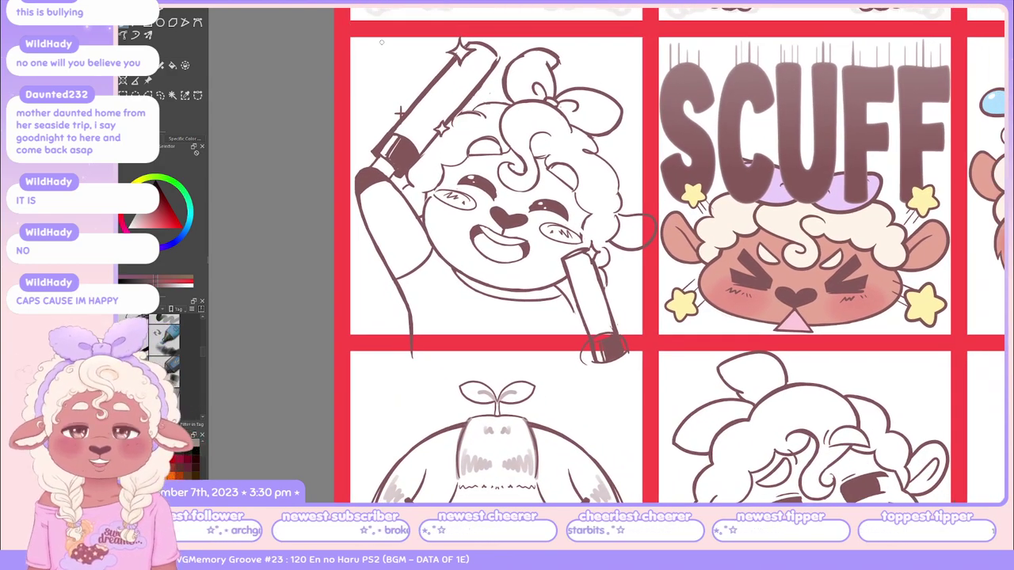
mouse_move(378, 49)
left_mouse_down()
mouse_move(329, 6)
mouse_move(174, 0)
left_mouse_up()
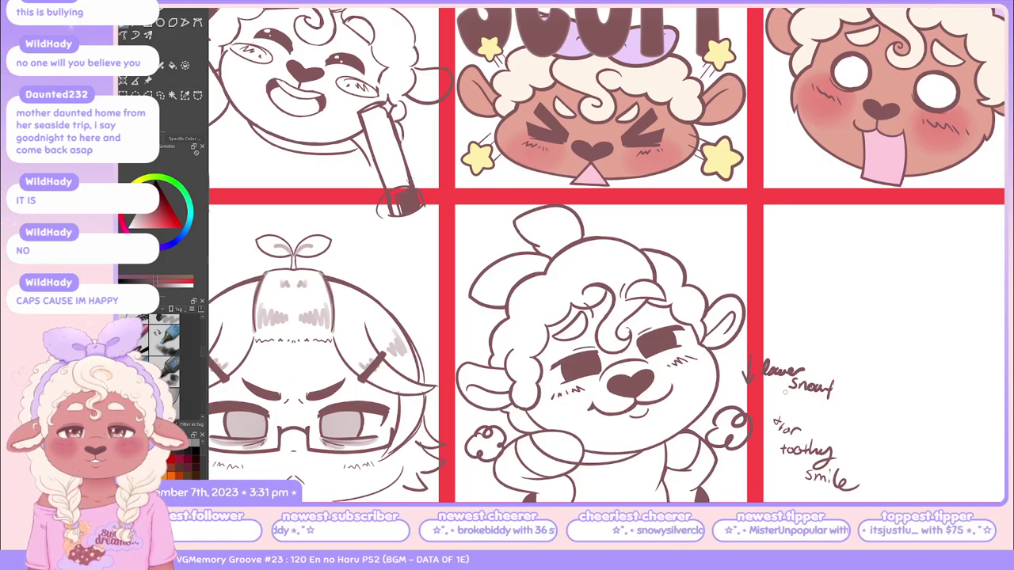
key("e")
mouse_move(778, 414)
left_mouse_down()
mouse_move(790, 467)
mouse_move(787, 430)
mouse_move(816, 488)
mouse_move(812, 439)
mouse_move(828, 490)
mouse_move(818, 444)
mouse_move(846, 497)
mouse_move(827, 438)
mouse_move(830, 481)
left_mouse_up()
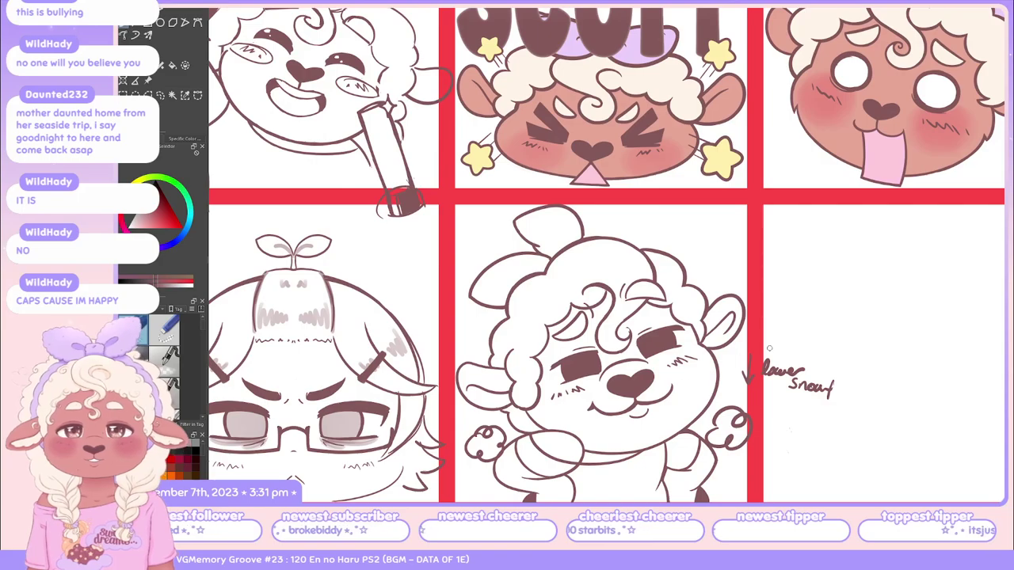
Lasso the smug sheep's nose, mouth and snout line and shift them slightly down and to the right
scroll(990, 325, "up", 5)
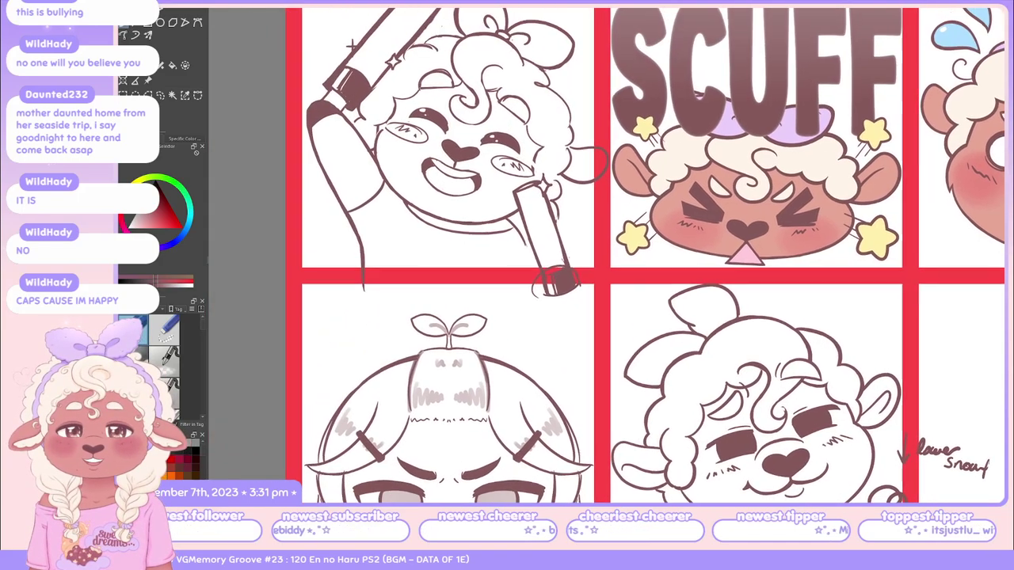
scroll(658, 253, "down", 5)
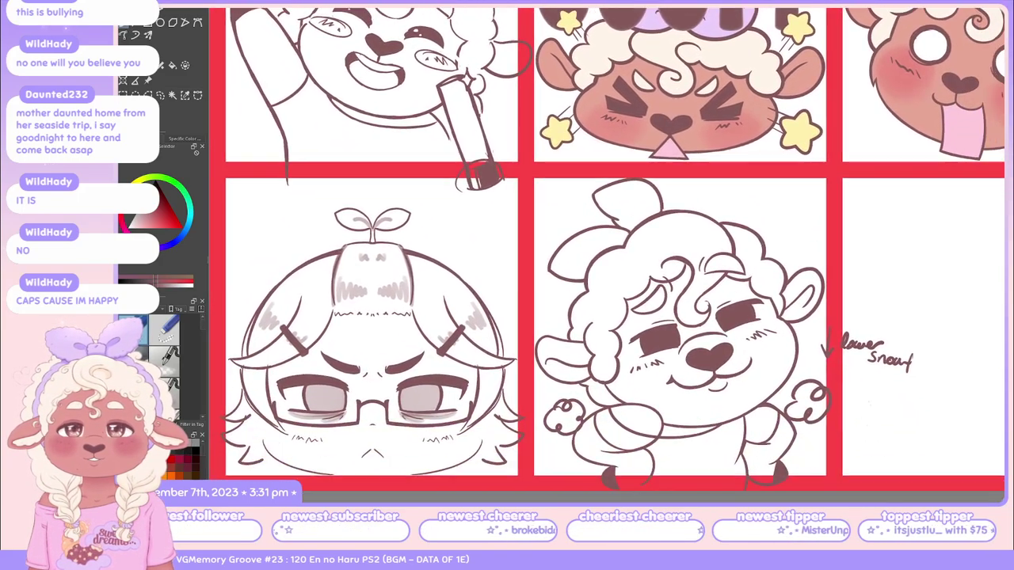
scroll(653, 304, "down", 3)
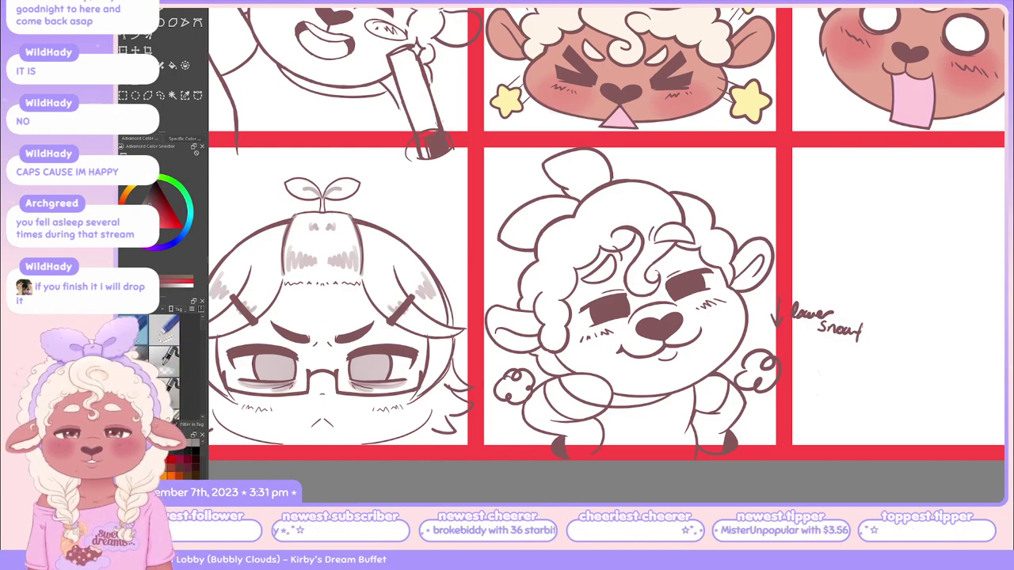
left_click_drag(604, 227, 567, 225)
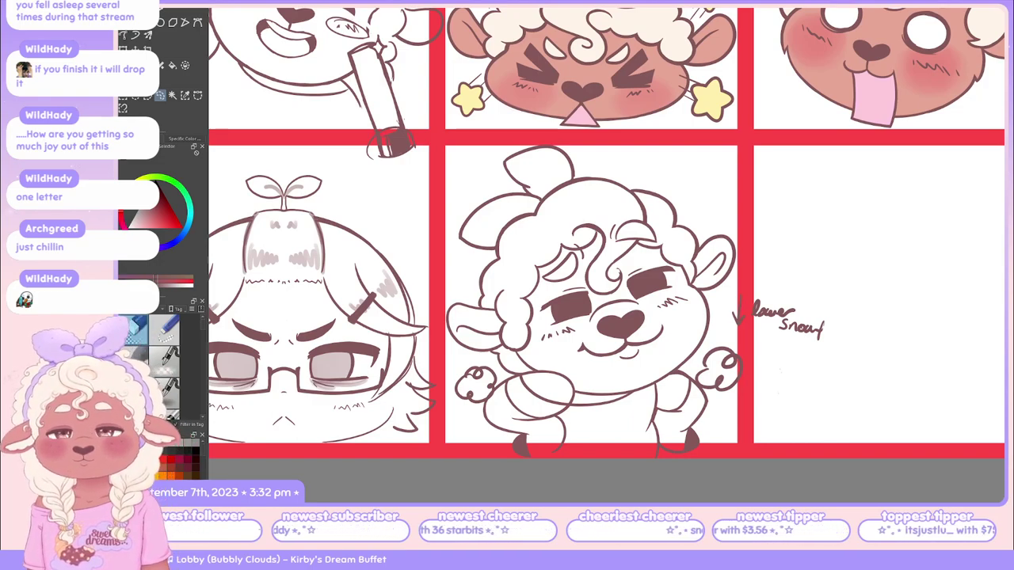
scroll(651, 333, "up", 2)
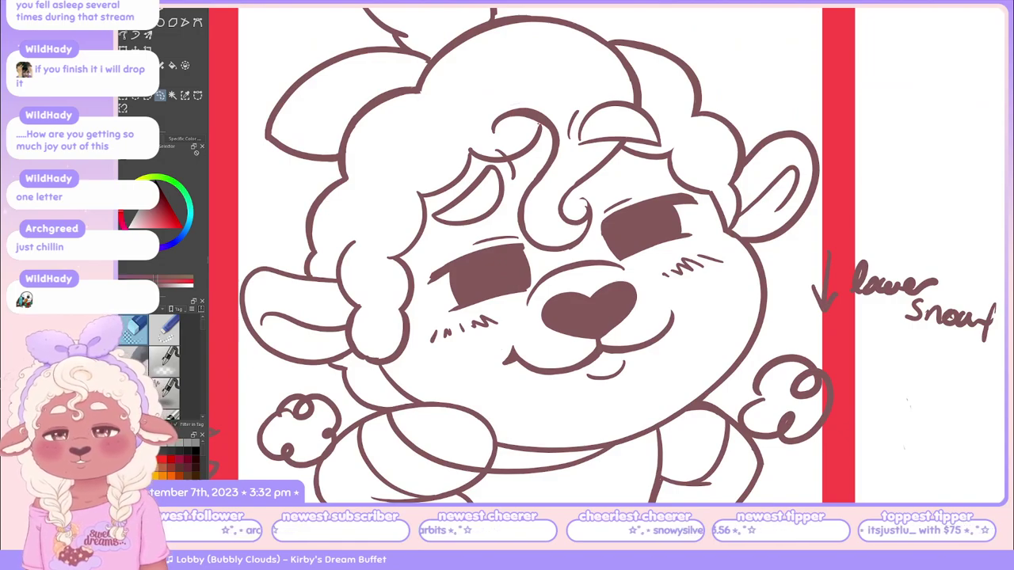
mouse_move(523, 299)
left_mouse_down()
mouse_move(483, 379)
mouse_move(594, 392)
mouse_move(662, 375)
mouse_move(692, 346)
mouse_move(693, 315)
mouse_move(626, 277)
left_mouse_up()
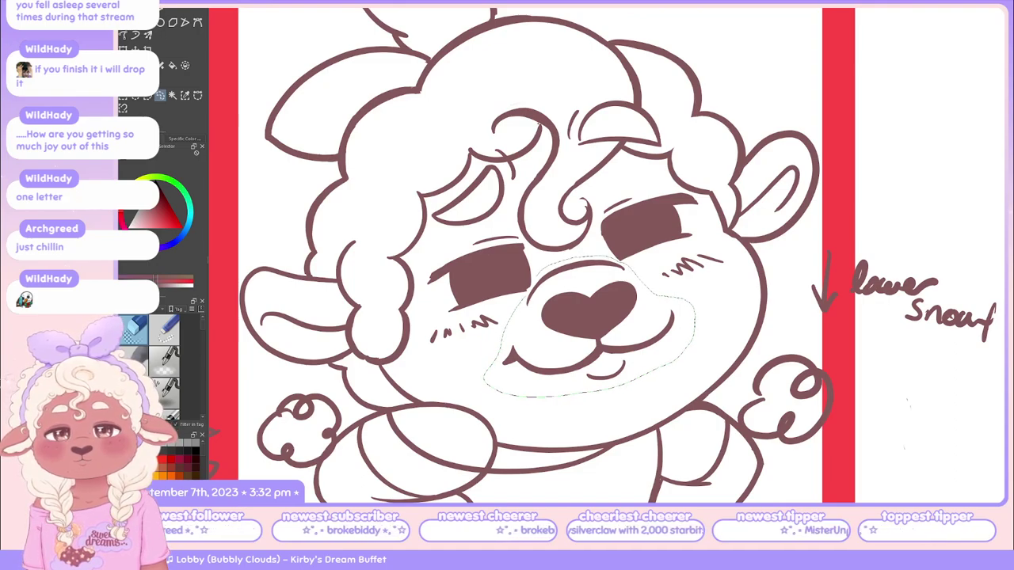
key("ctrl+d")
key("ctrl+shift+d")
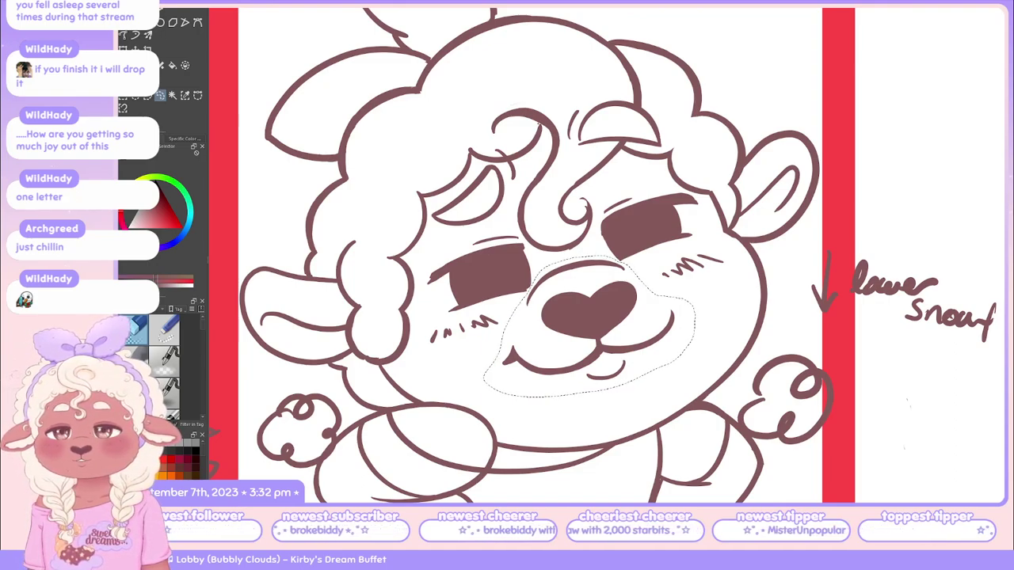
key("ctrl+t")
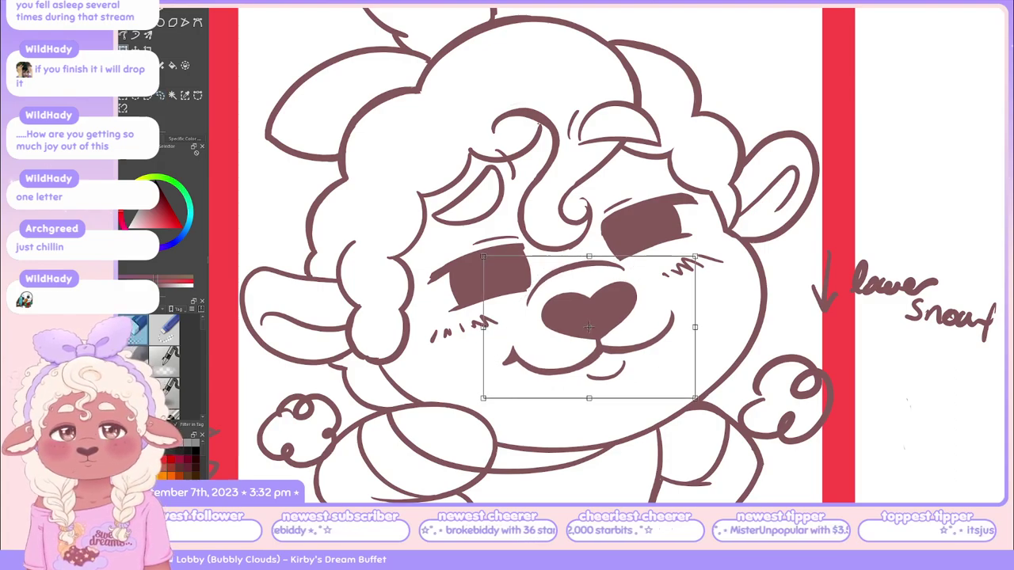
left_click_drag(588, 326, 592, 328)
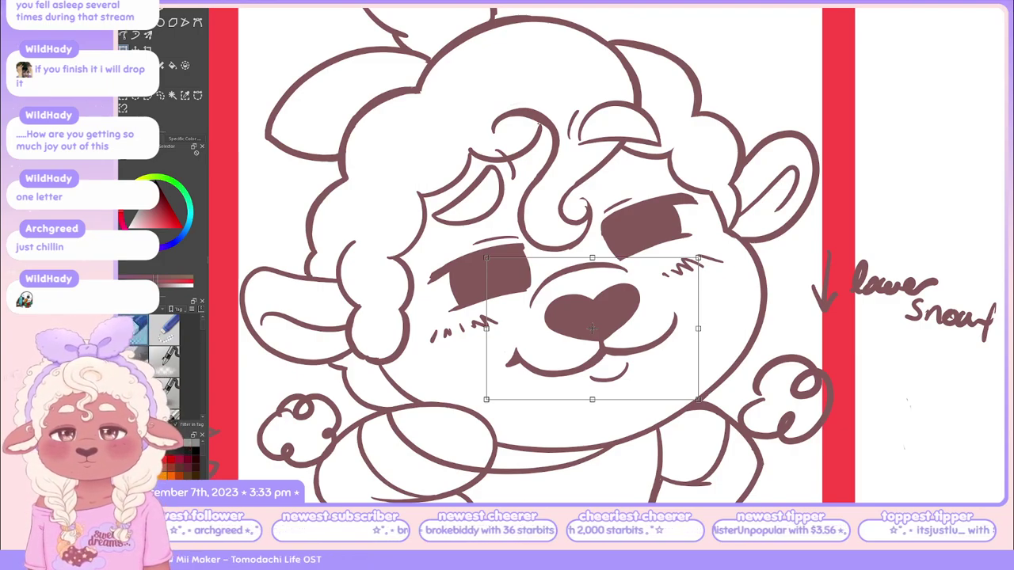
key("Return")
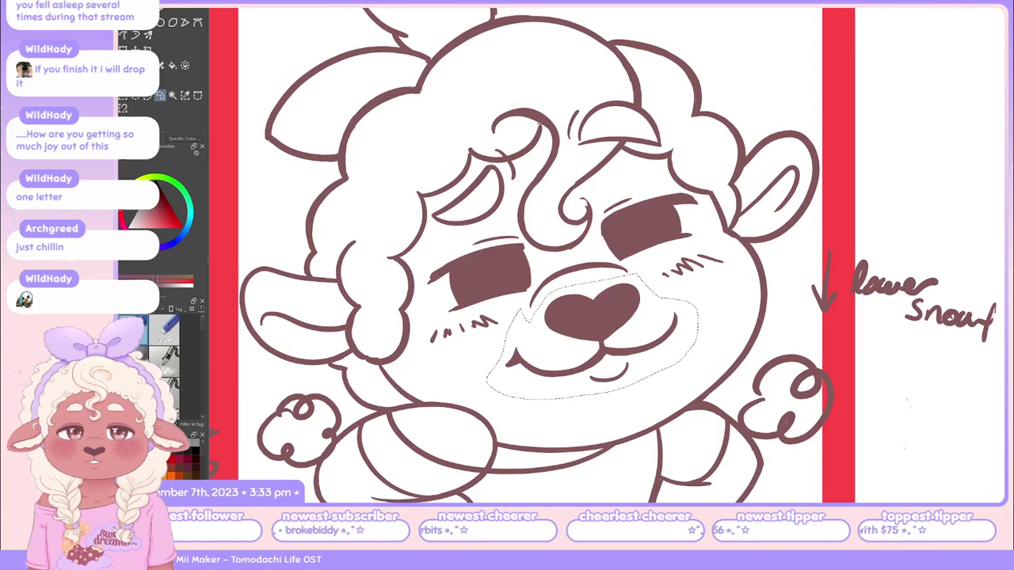
Nudge only the nose and mouth slightly further from the snout line, and clear the selection
key("ctrl+t")
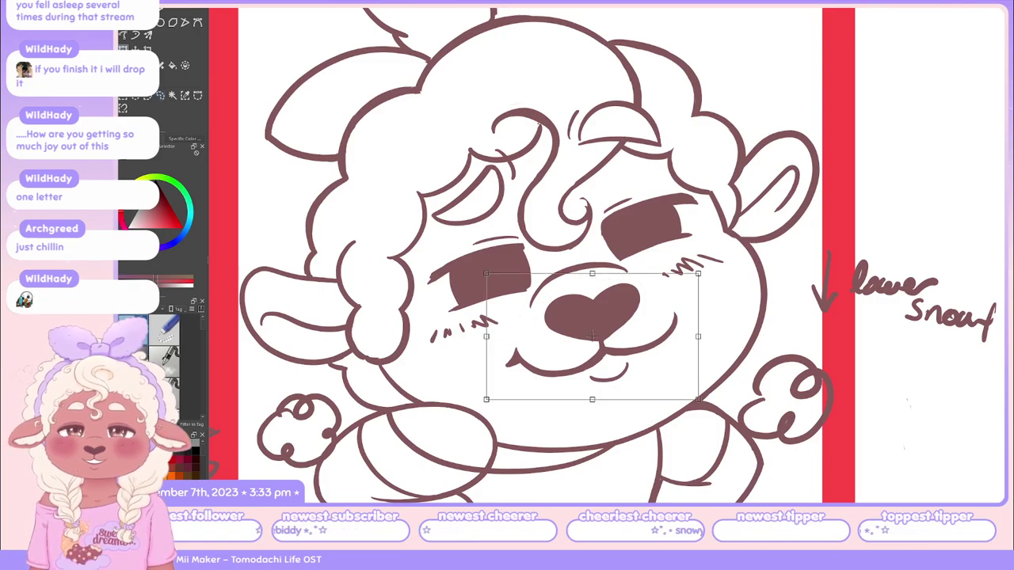
left_click_drag(593, 336, 594, 336)
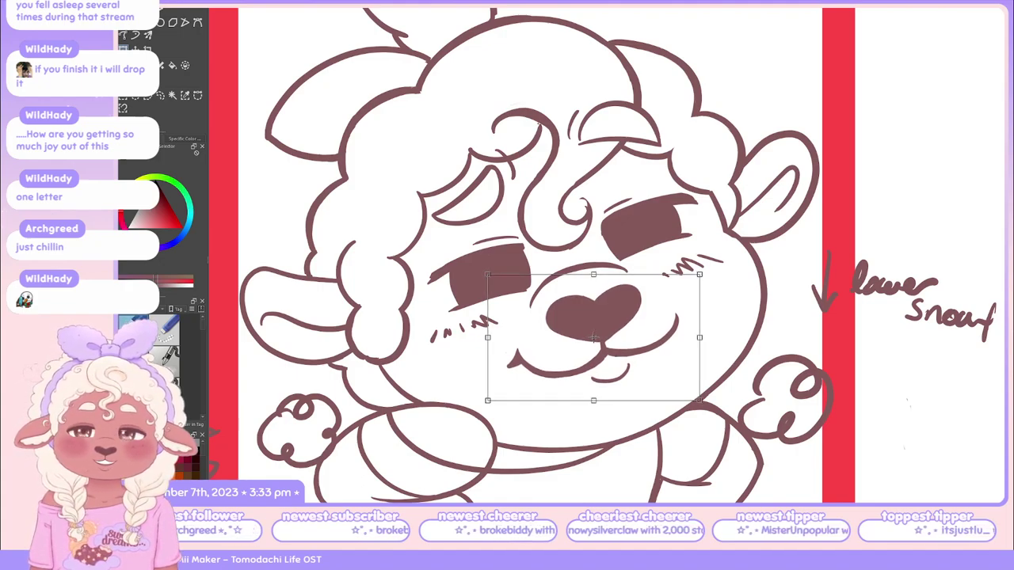
key("Return")
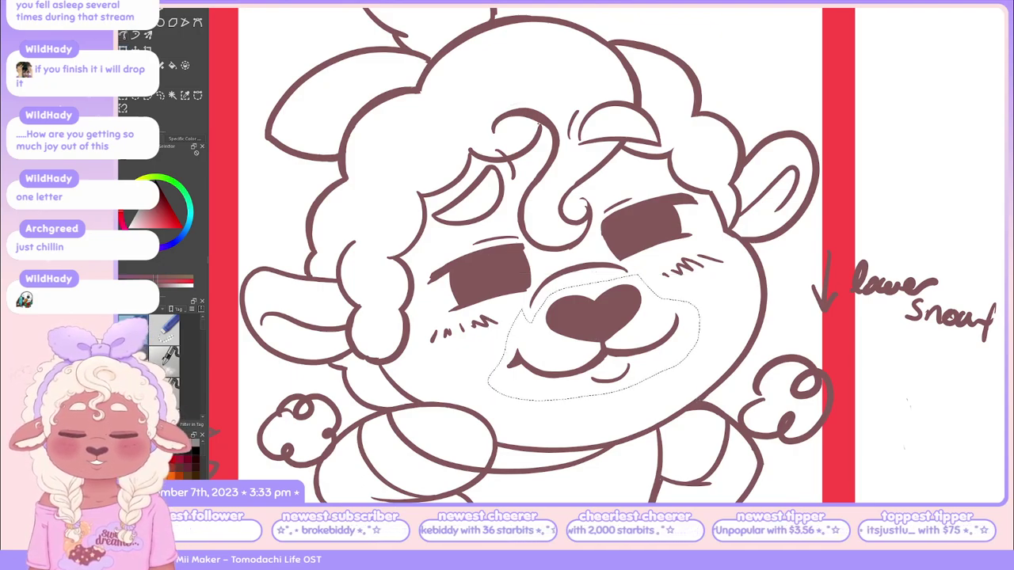
key("ctrl+d")
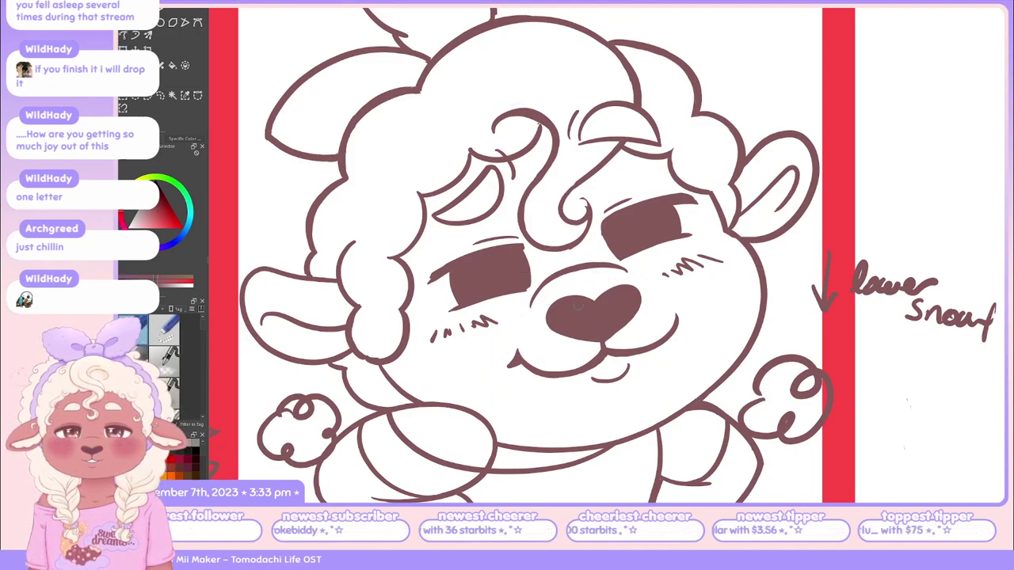
Touch up the notch of the heart-shaped nose and extend the inner spiral of the forehead curl with the pen
key("p")
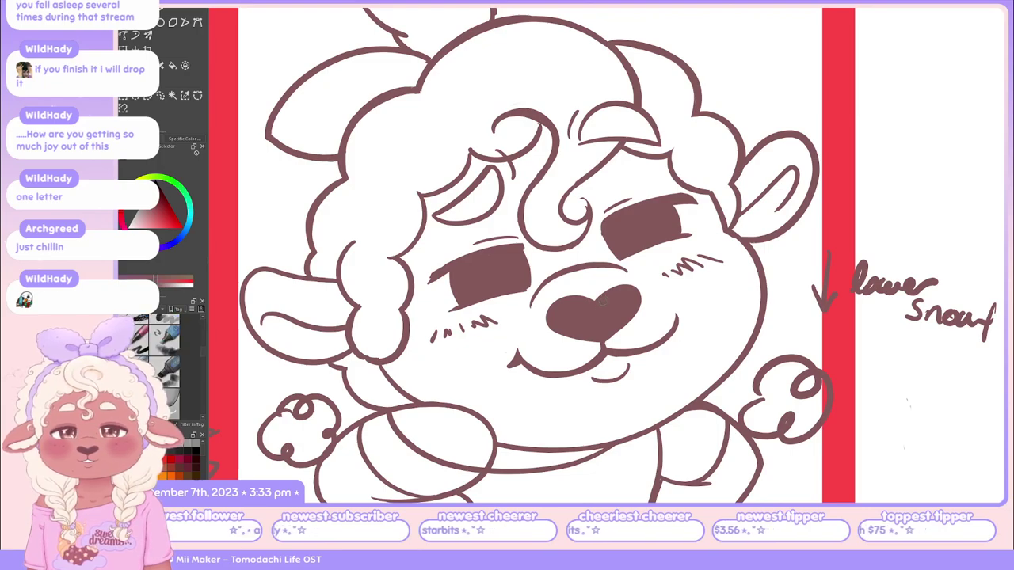
left_click_drag(603, 301, 627, 308)
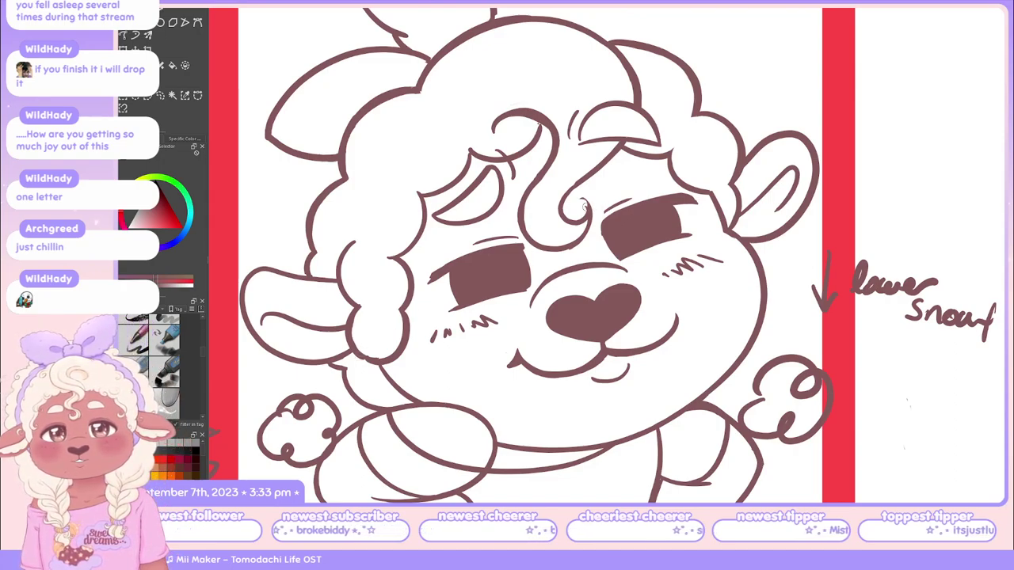
key("slash")
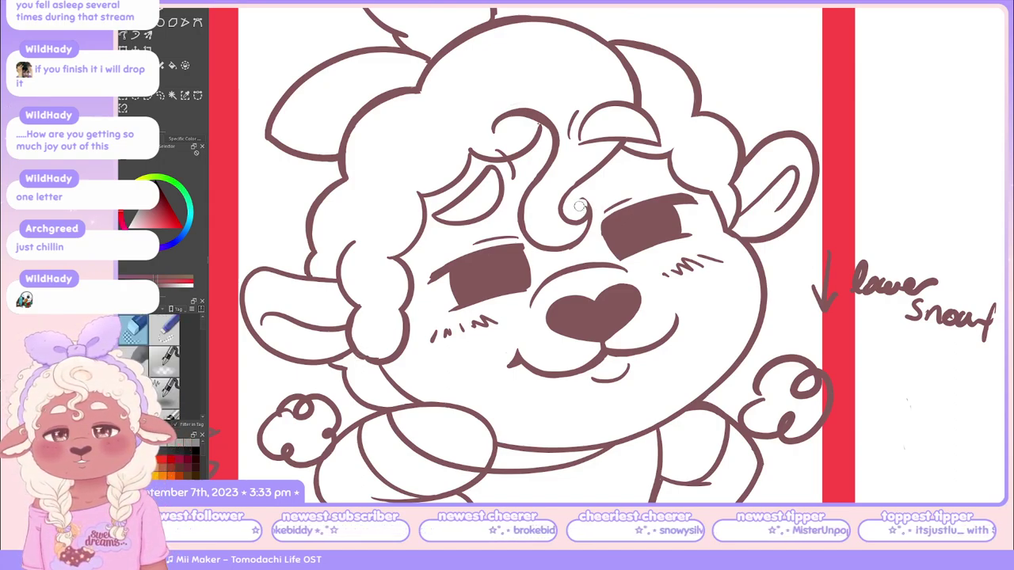
key("slash")
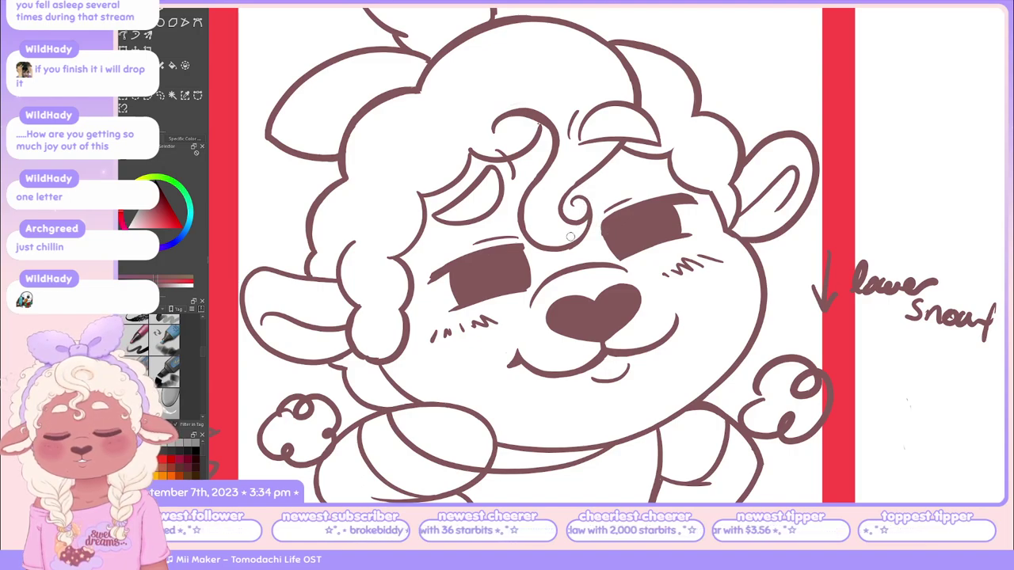
key("p")
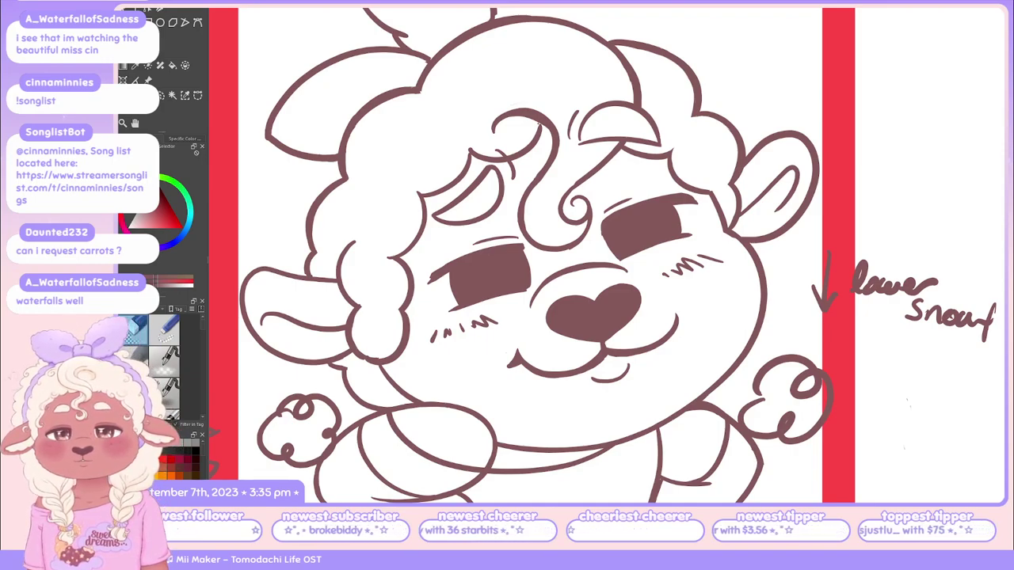
Lasso the blush marks under the left-hand eye, move them slightly toward the snout, and clear the selection
scroll(636, 282, "down", 3)
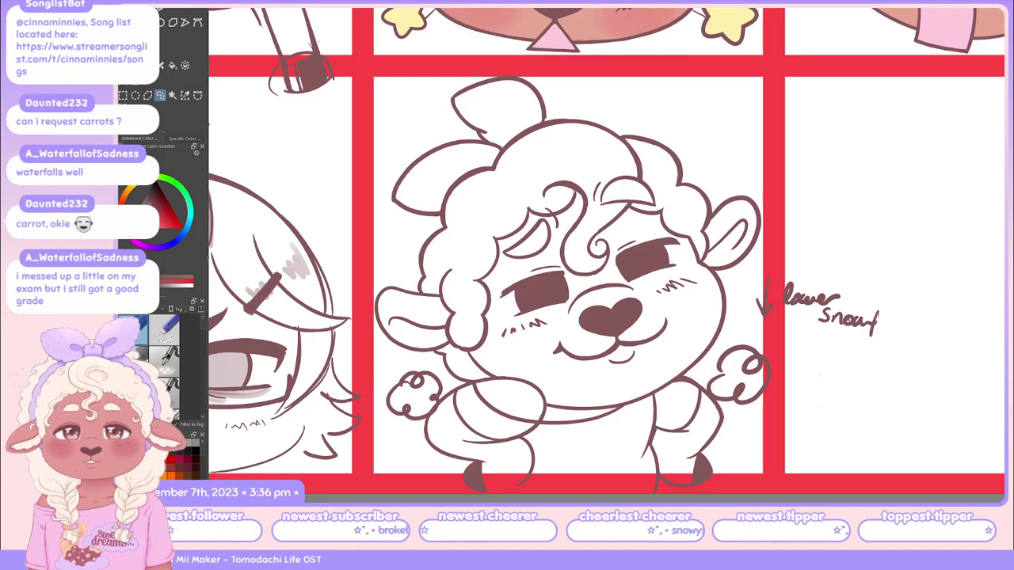
left_click_drag(498, 347, 523, 344)
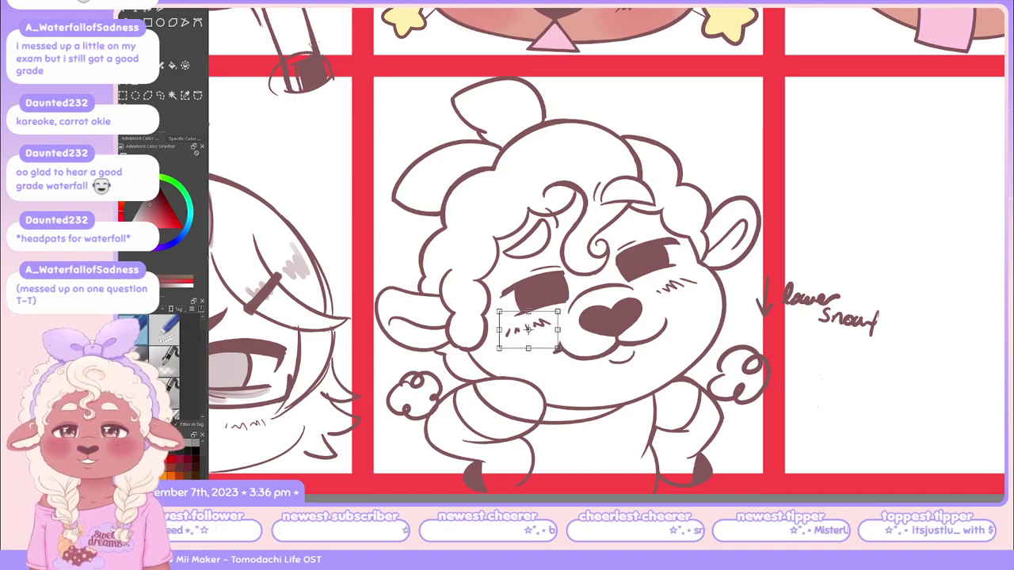
key("ctrl+shift+a")
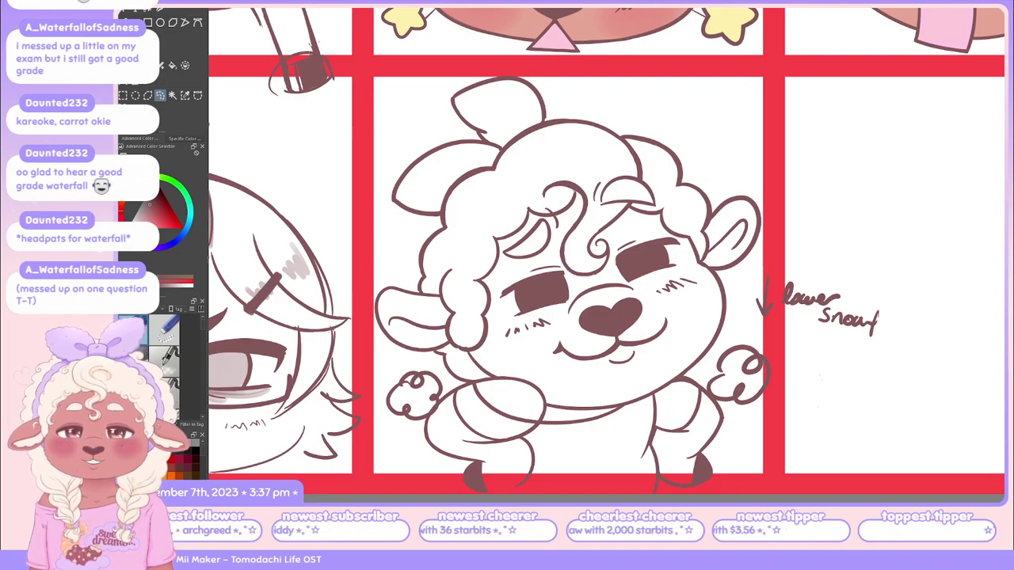
Lasso the right-hand eye, nudge it slightly with a transform, and mirror the canvas view to check the face
left_click_drag(643, 278, 678, 271)
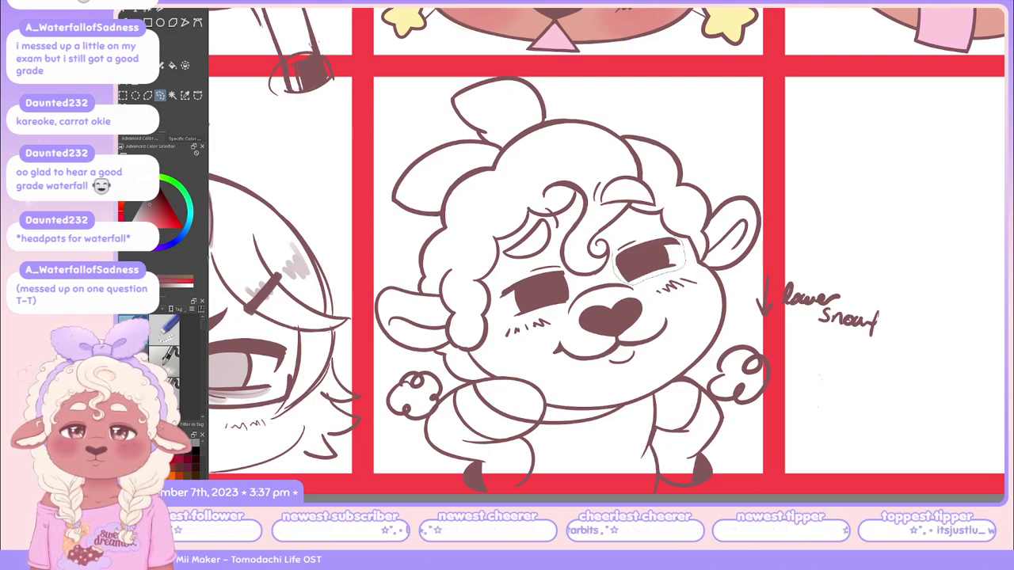
left_click_drag(615, 261, 618, 252)
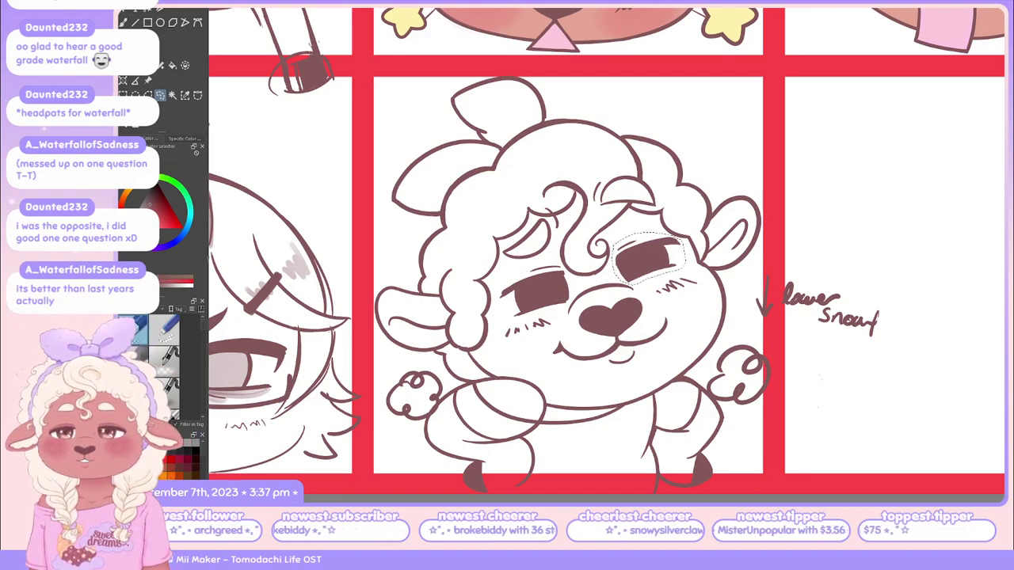
key("ctrl+t")
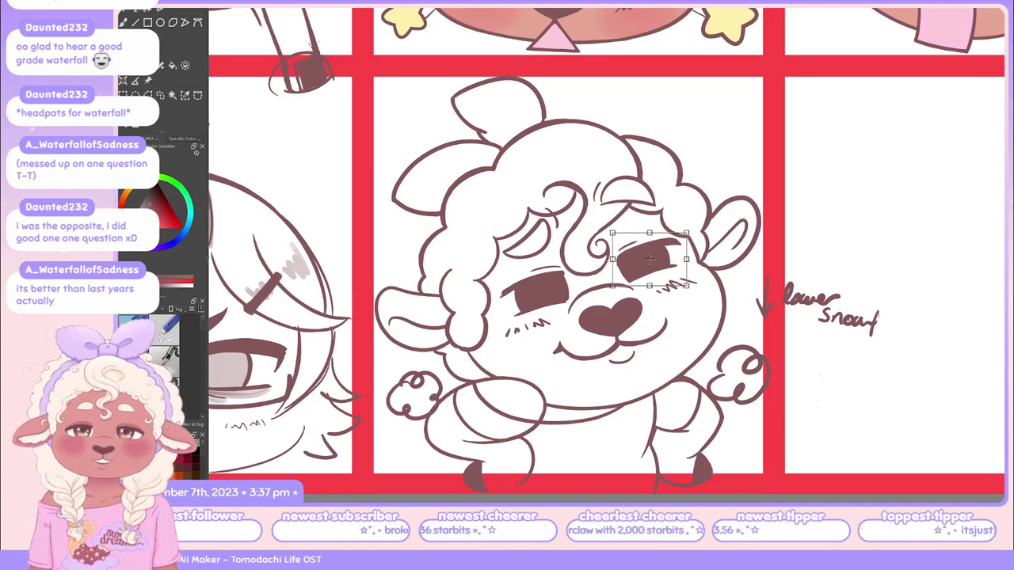
key("h")
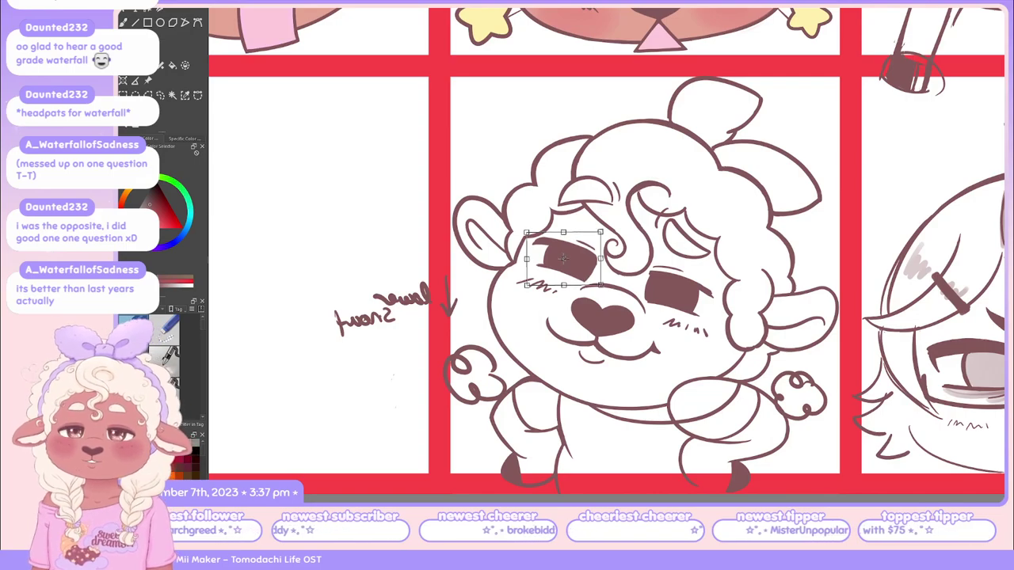
key("m")
key("ctrl+shift+a")
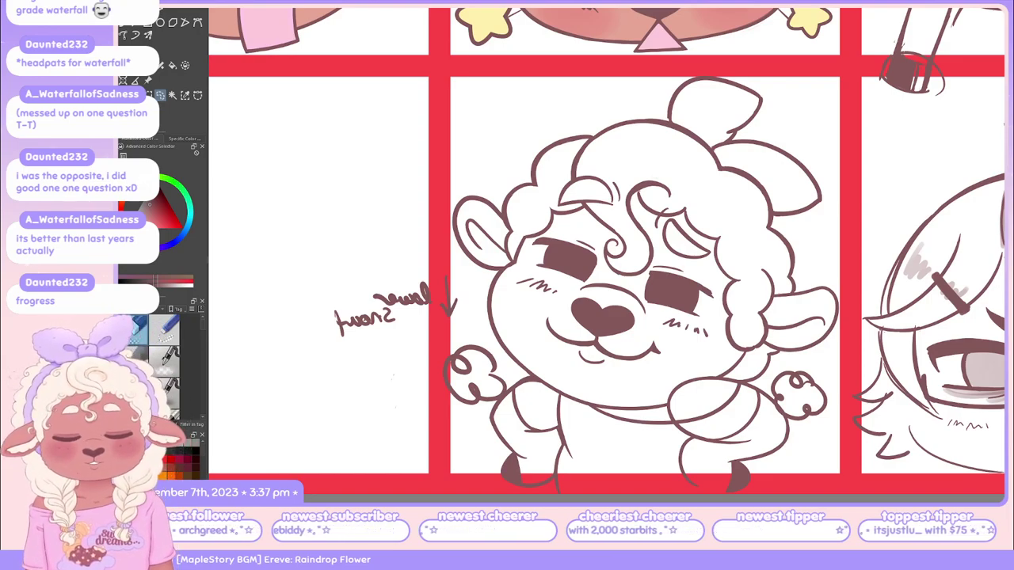
Lasso the eyes, snout, nose, mouth and blush marks together and shift them slightly with a transform
mouse_move(515, 273)
left_mouse_down()
mouse_move(509, 301)
mouse_move(546, 356)
mouse_move(630, 374)
mouse_move(703, 358)
mouse_move(717, 274)
left_mouse_up()
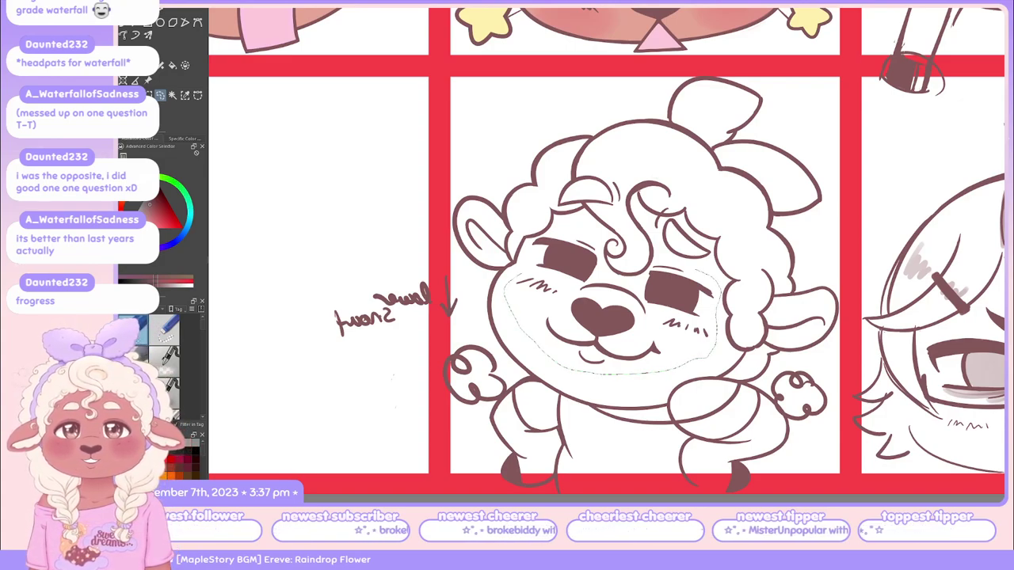
mouse_move(639, 279)
left_mouse_down()
mouse_move(615, 281)
mouse_move(593, 236)
mouse_move(569, 222)
left_mouse_up()
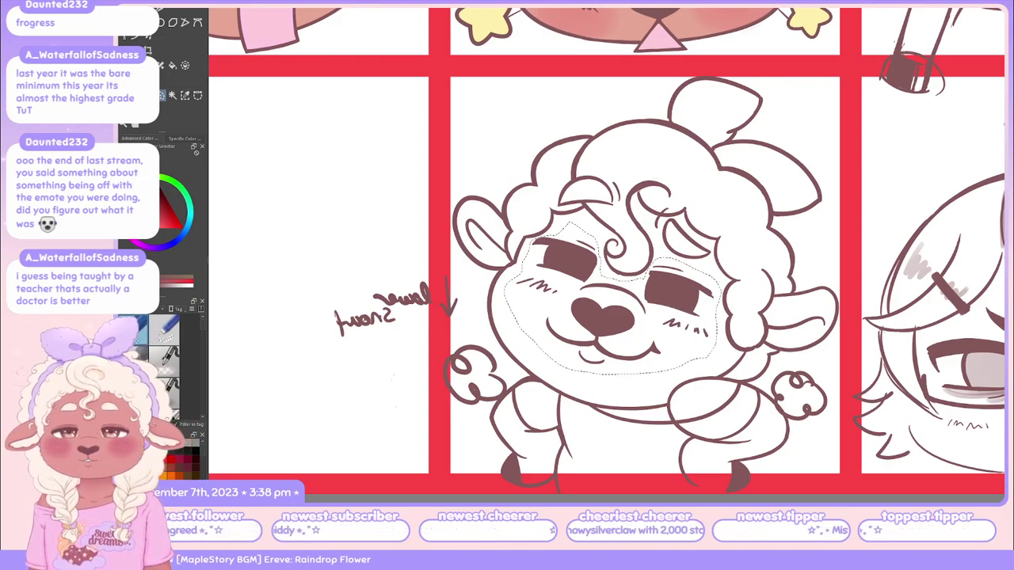
key("ctrl+t")
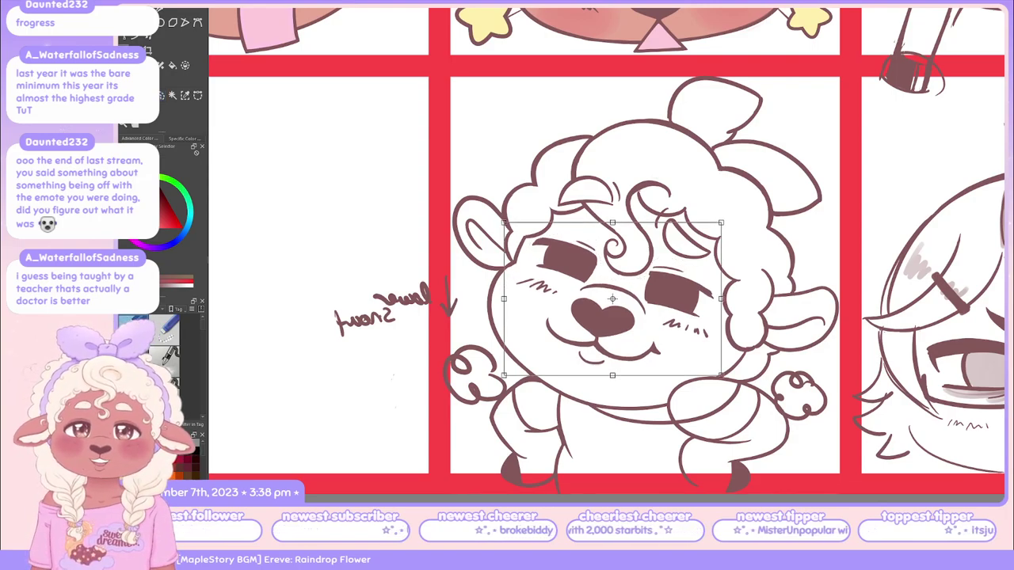
left_click_drag(612, 298, 613, 300)
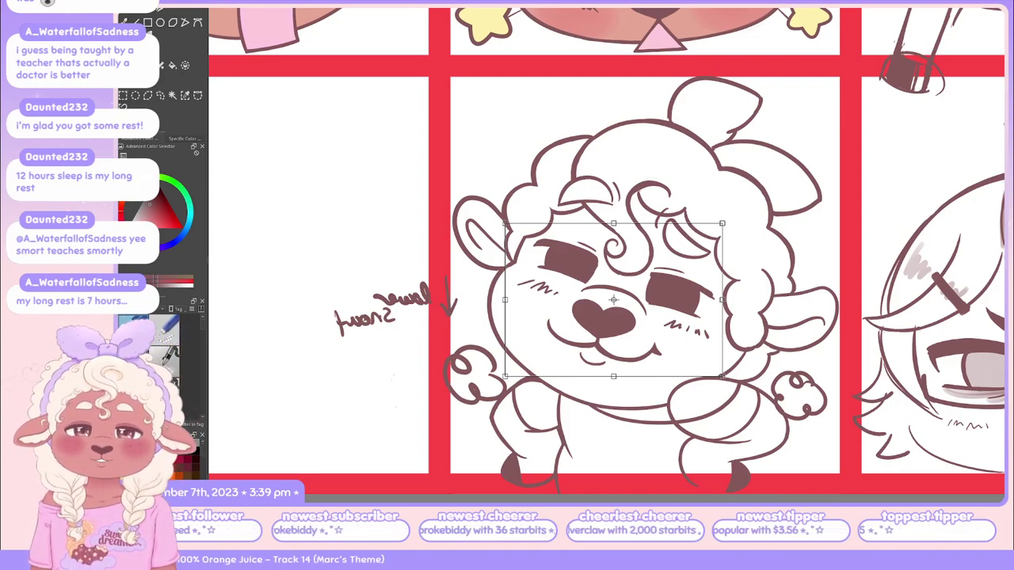
key("Return")
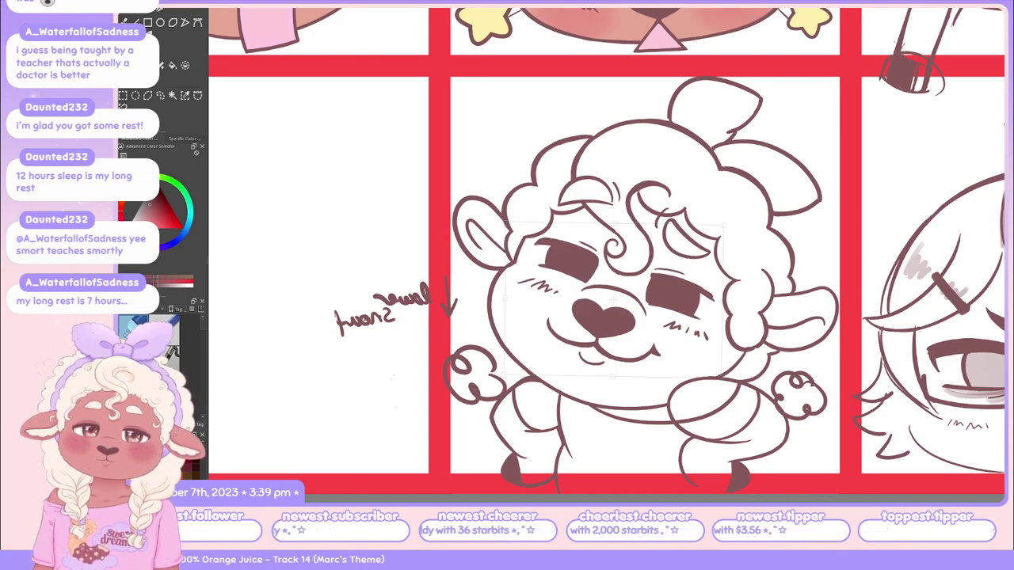
Rotate the selected facial features slightly clockwise, nudge them into place, apply the transform and clear the selection
key("ctrl+t")
key("Down")
key("Down")
key("Down")
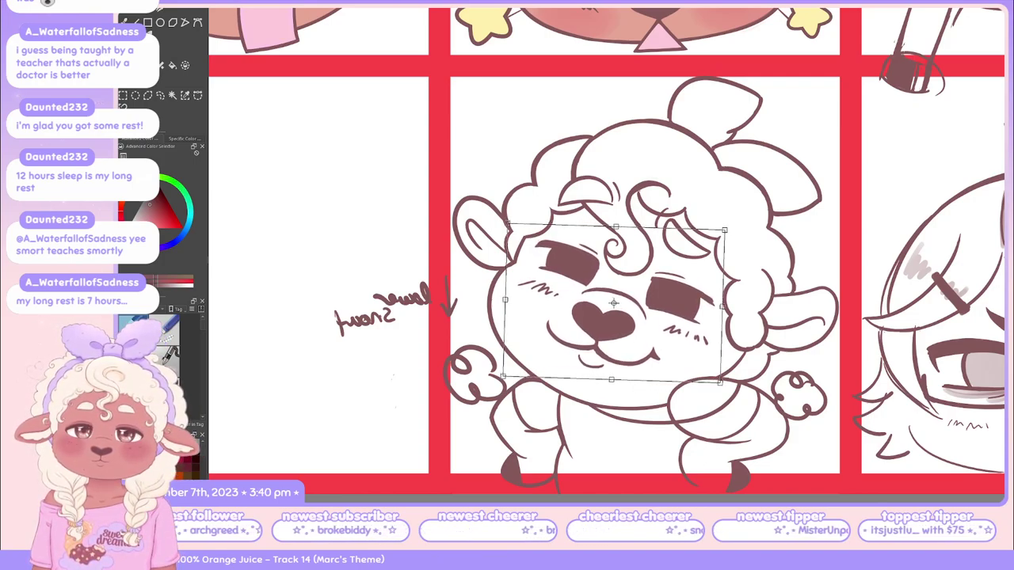
key("Left")
key("Left")
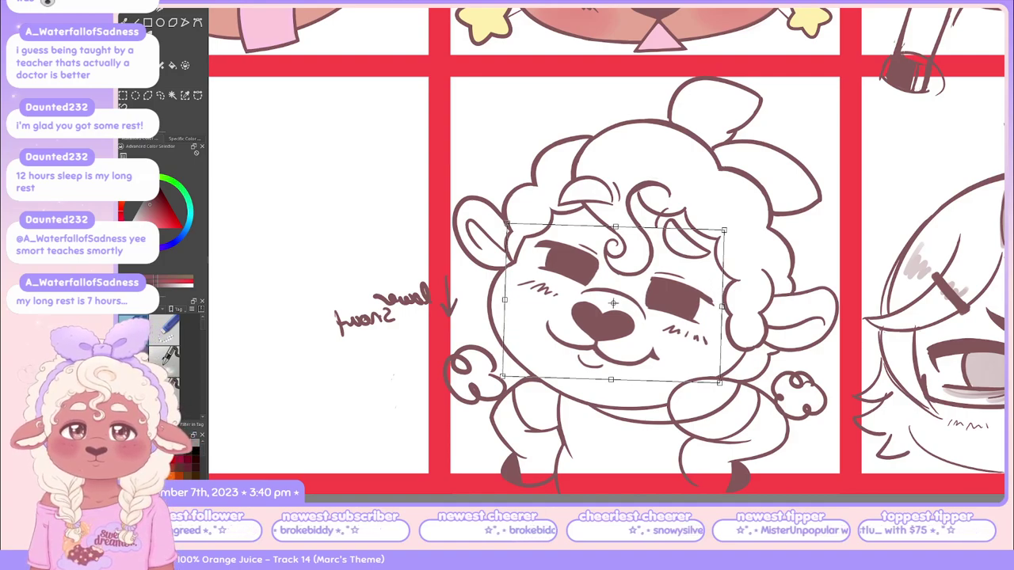
key("Return")
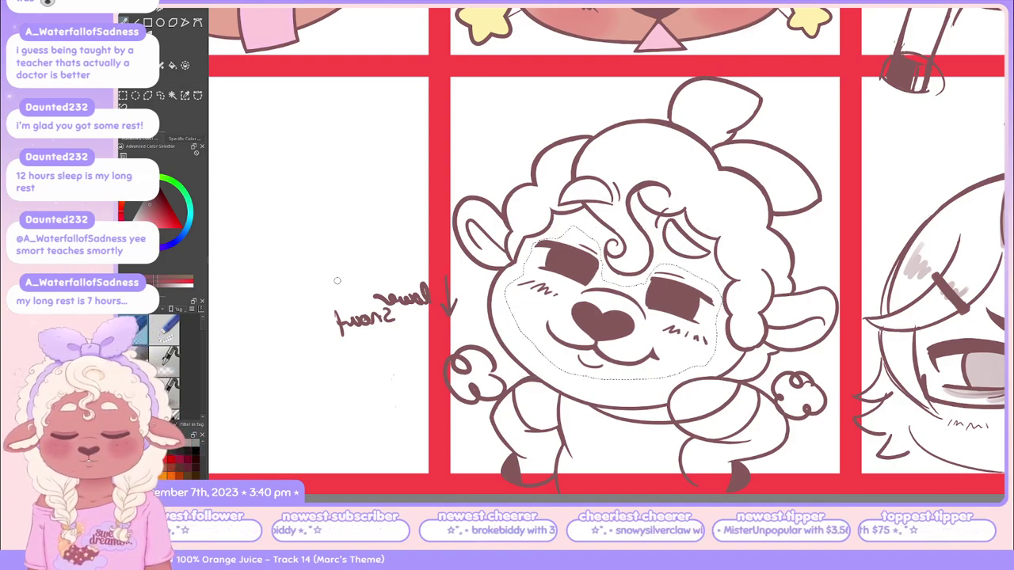
key("ctrl+shift+a")
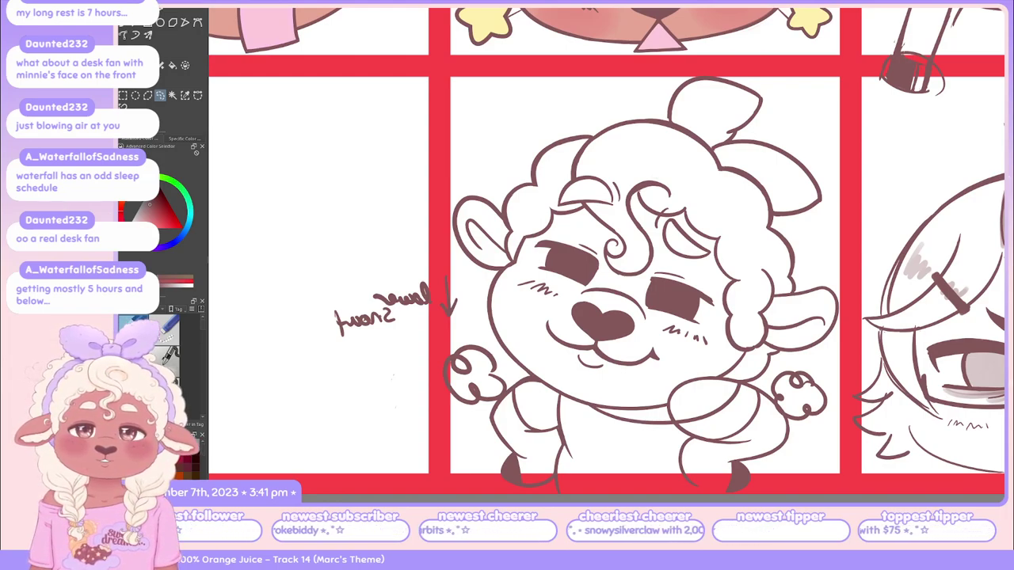
Open the Kirby desk fan picture, examine it at a larger size, and return to the emote canvas
key("ctrl+v")
scroll(738, 297, "down", 2)
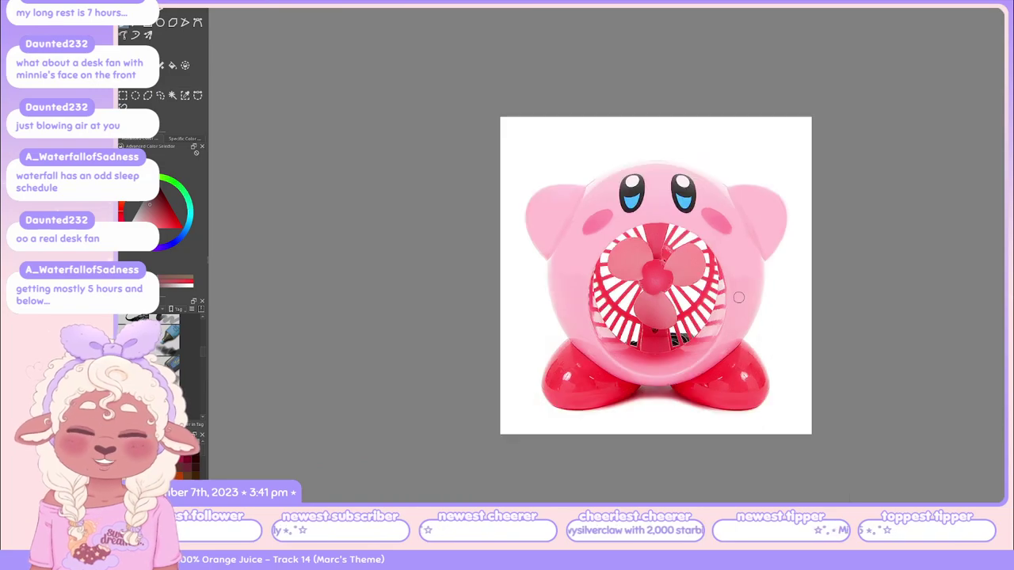
mouse_move(738, 297)
left_mouse_down()
mouse_move(703, 289)
mouse_move(725, 300)
left_mouse_up()
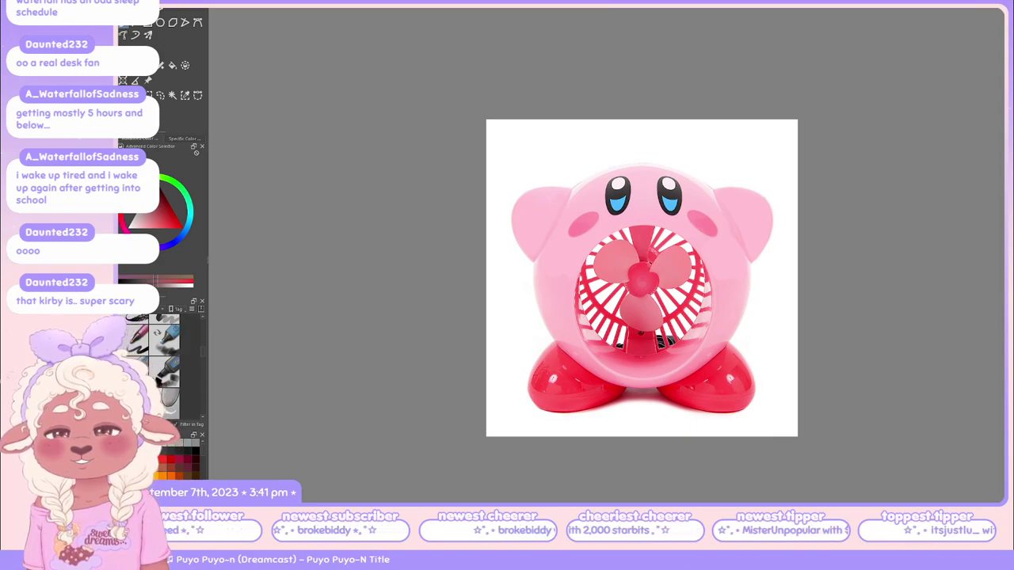
scroll(642, 277, "up", 3)
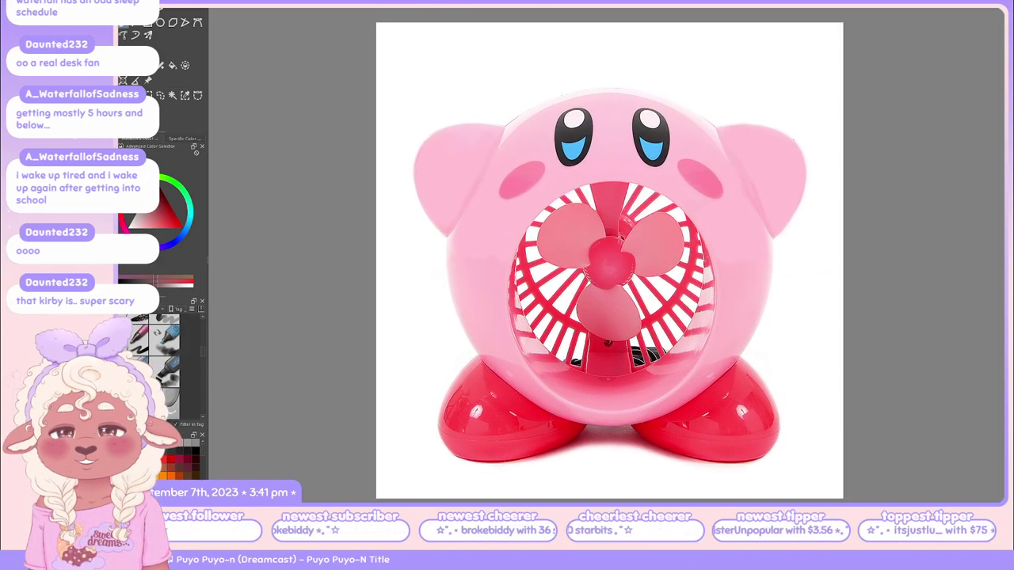
scroll(603, 254, "down", 1)
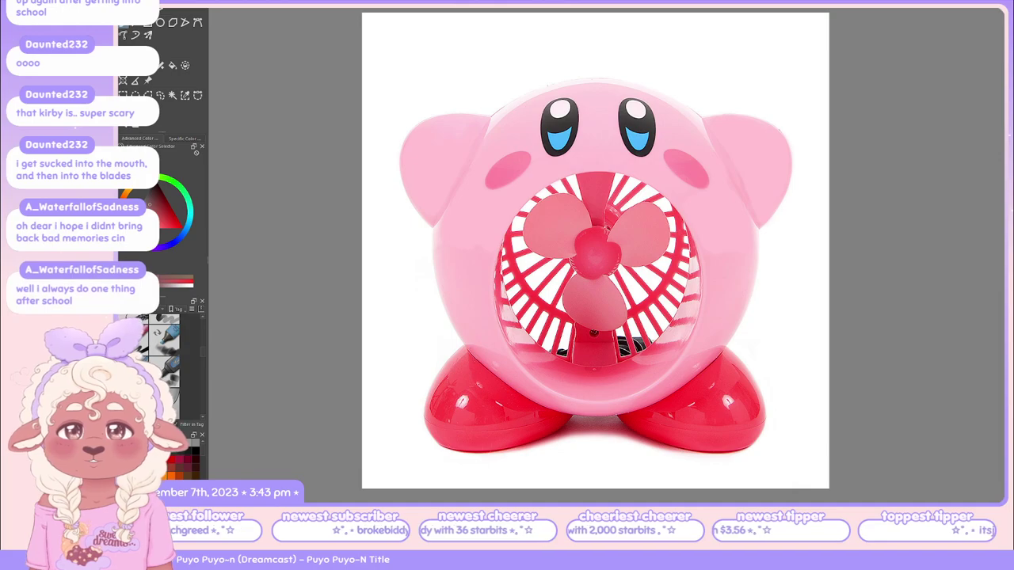
left_click_drag(713, 313, 696, 323)
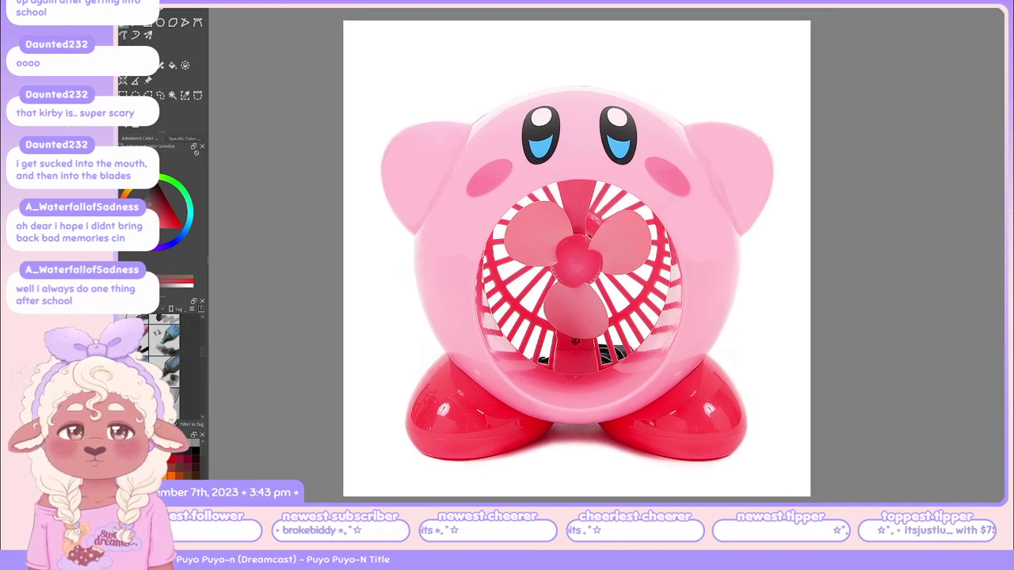
key("alt+Tab")
scroll(586, 270, "up", 2)
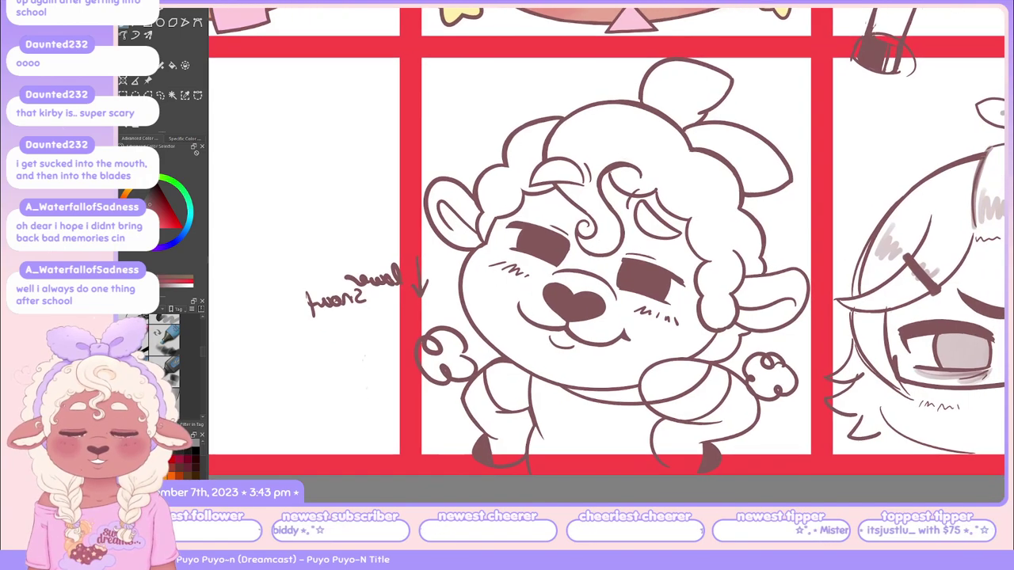
scroll(606, 237, "down", 1)
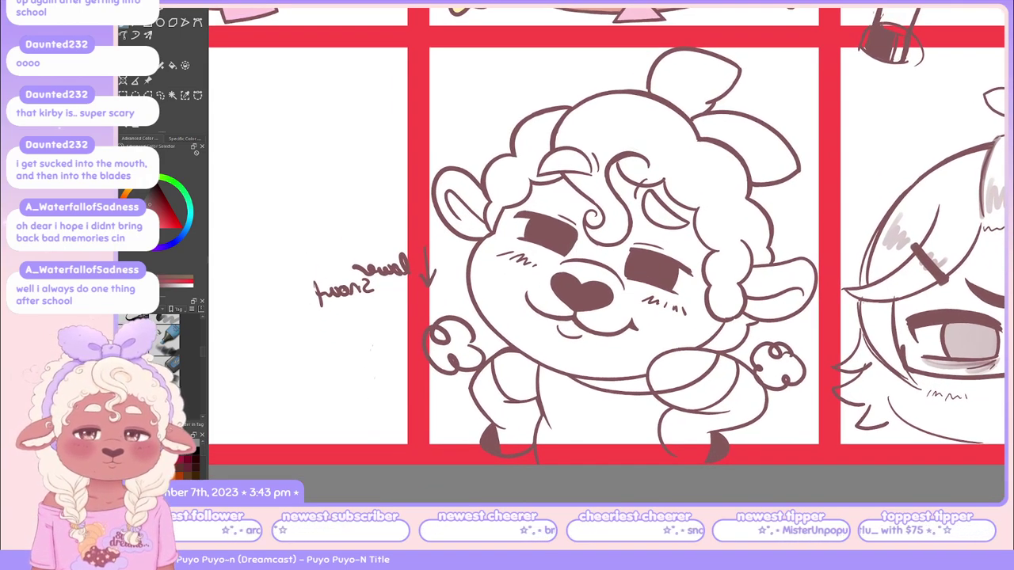
scroll(607, 253, "up", 1)
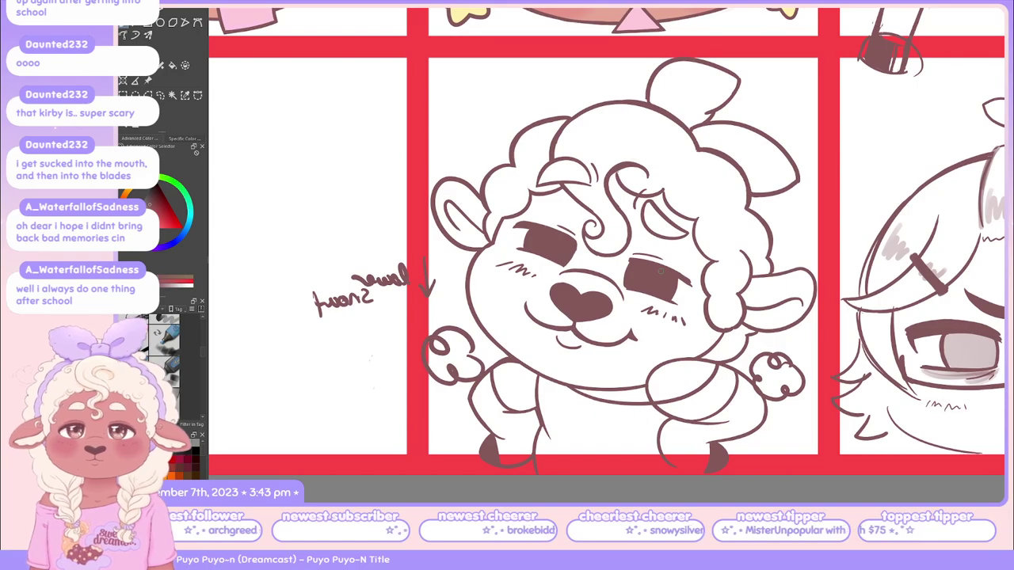
Lasso the forehead curl together with the domed hair outline above it, leaving both eyebrows outside the selection
key("p")
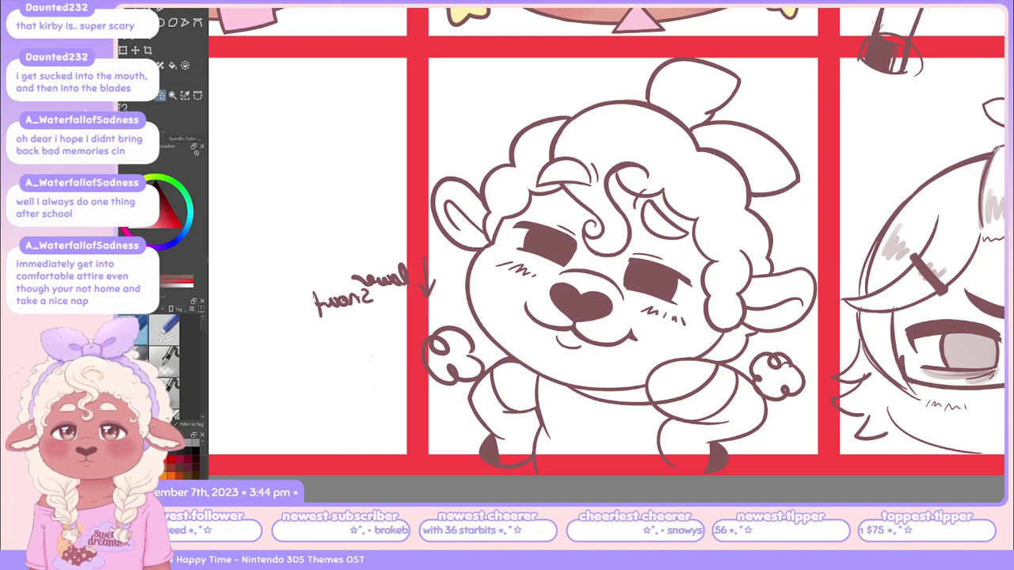
mouse_move(579, 233)
left_mouse_down()
mouse_move(585, 263)
mouse_move(609, 271)
left_mouse_up()
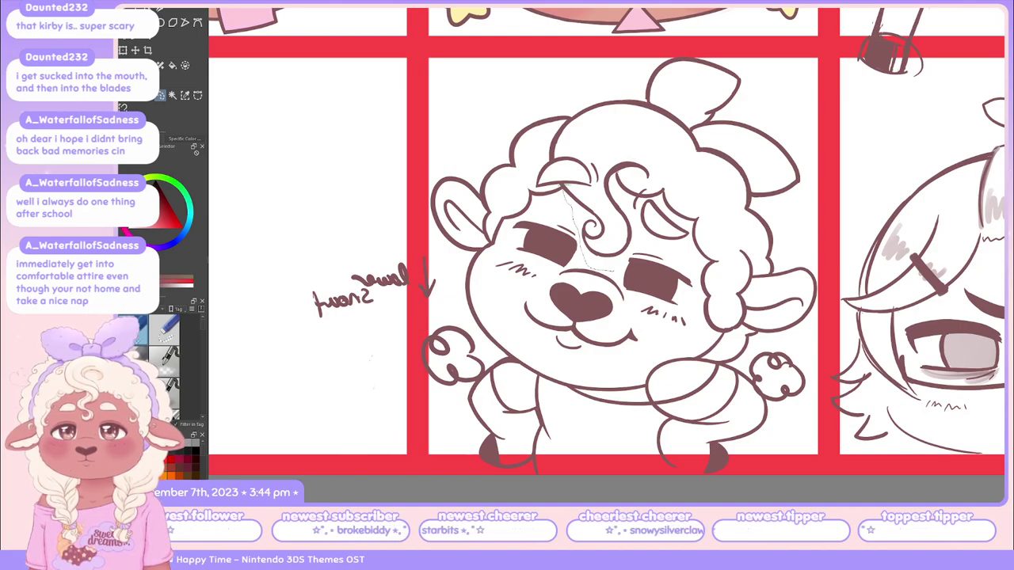
left_click_drag(622, 195, 633, 221)
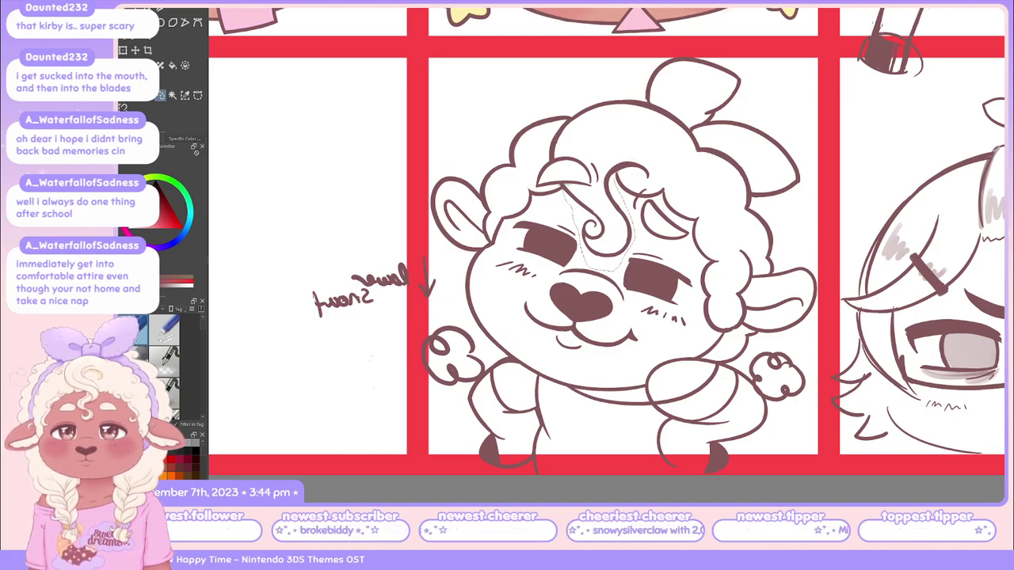
left_click_drag(622, 176, 675, 171)
left_click_drag(674, 111, 687, 122)
left_click_drag(584, 102, 634, 95)
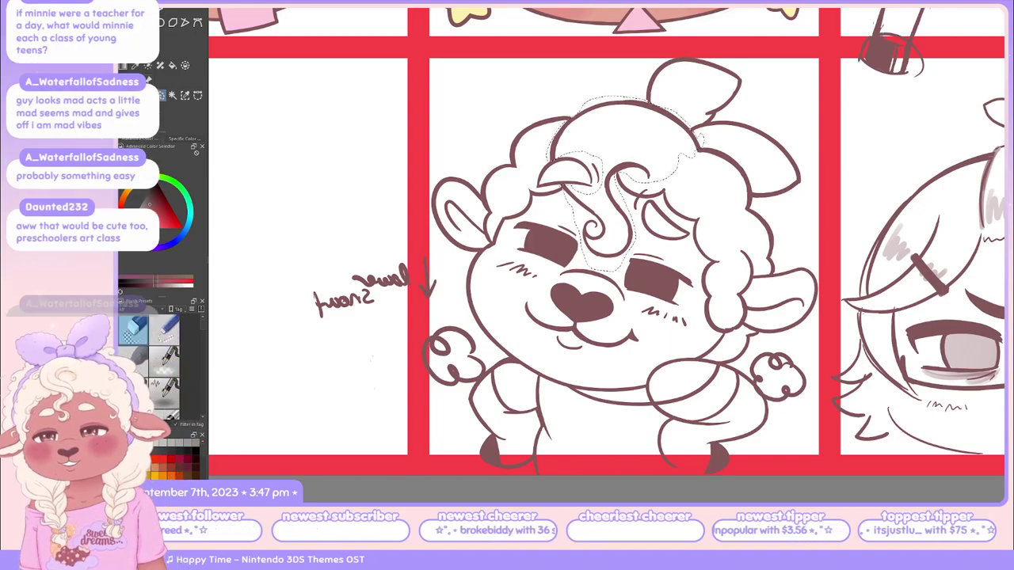
Transform the selected curl and hair dome, shifting them slightly toward the right-hand eyebrow and tilting them a little clockwise
key("ctrl+t")
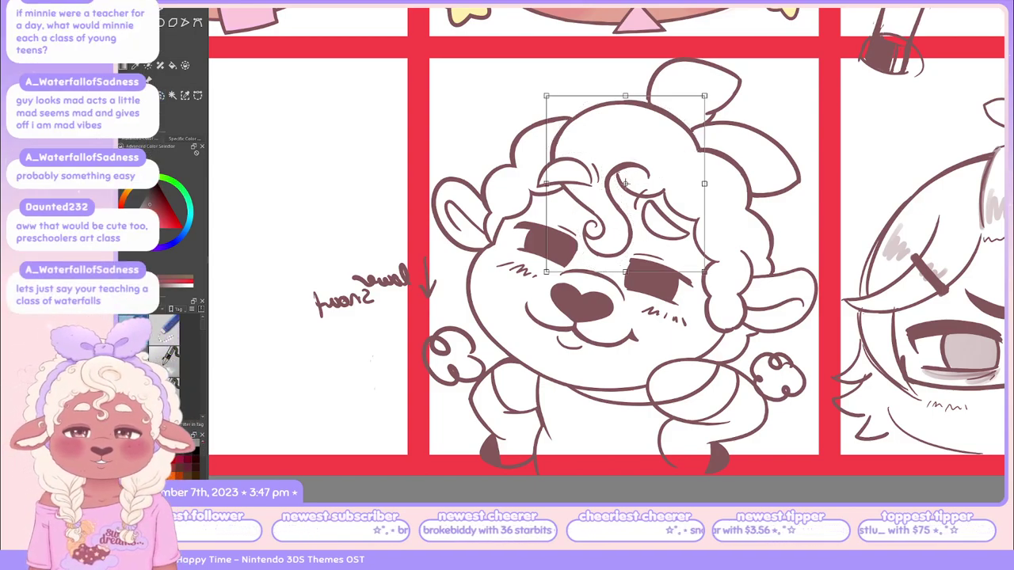
left_click_drag(625, 238, 645, 241)
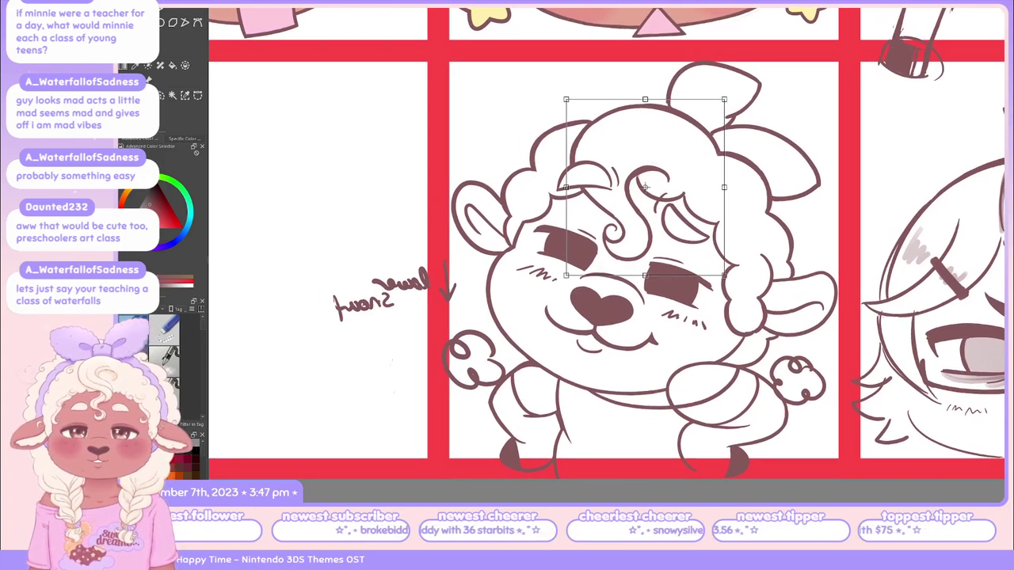
key("Return")
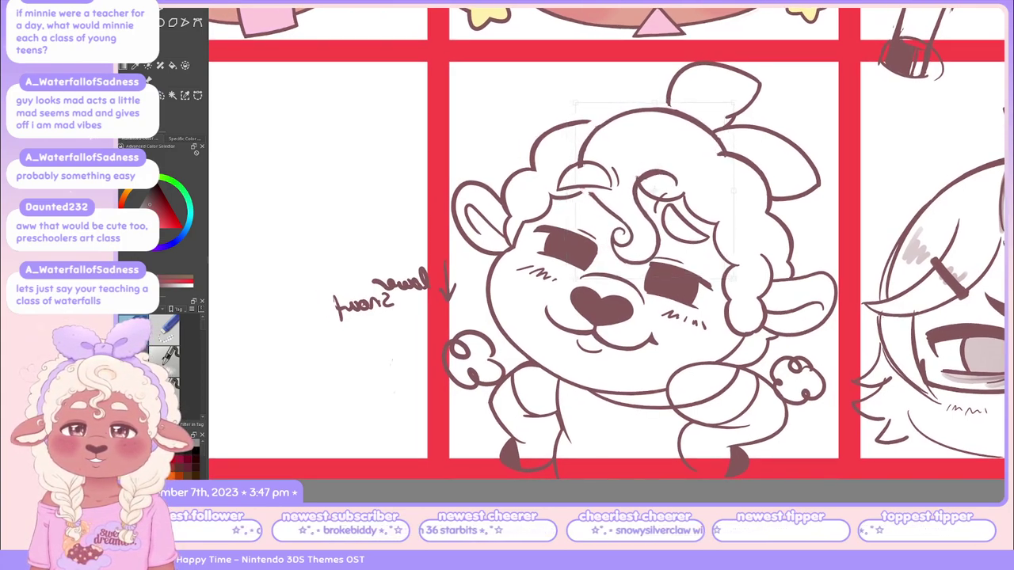
key("Left")
key("Left")
key("Left")
key("Left")
key("Left")
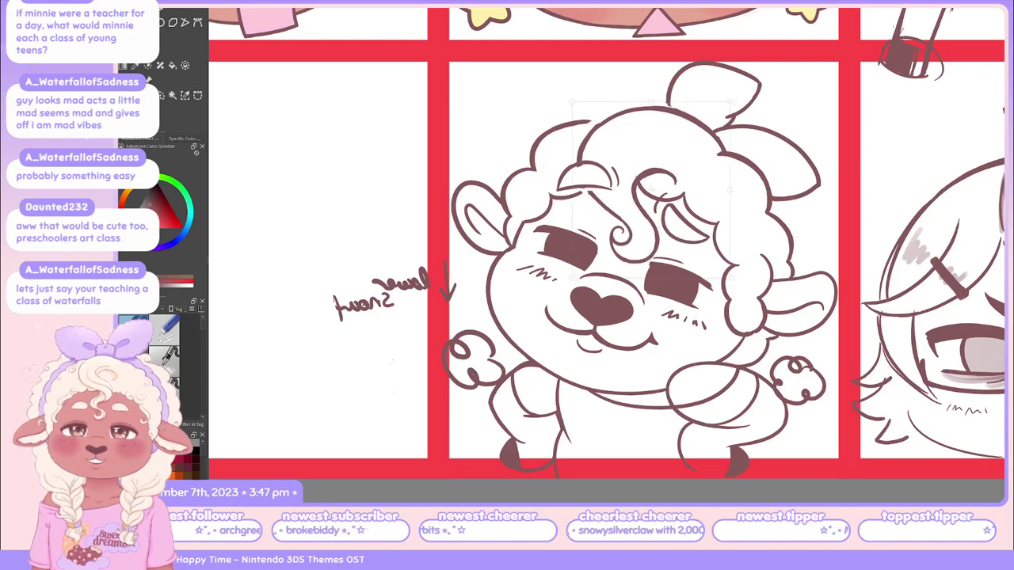
key("Right")
key("Right")
key("Right")
key("Right")
key("Right")
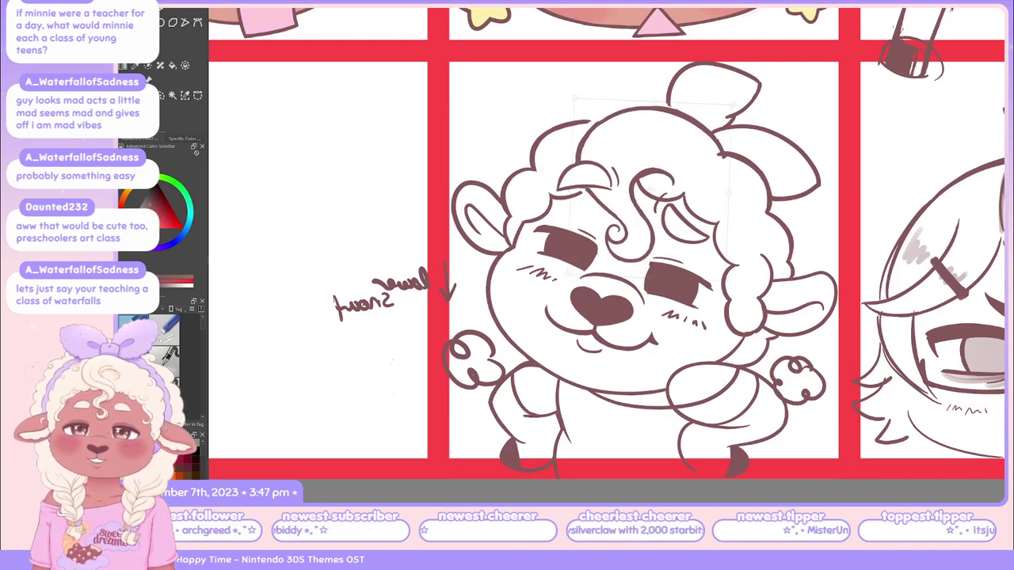
Rotate the selected curl and hair dome slightly further clockwise, nudge them to the right, and apply the transform
key("ctrl+t")
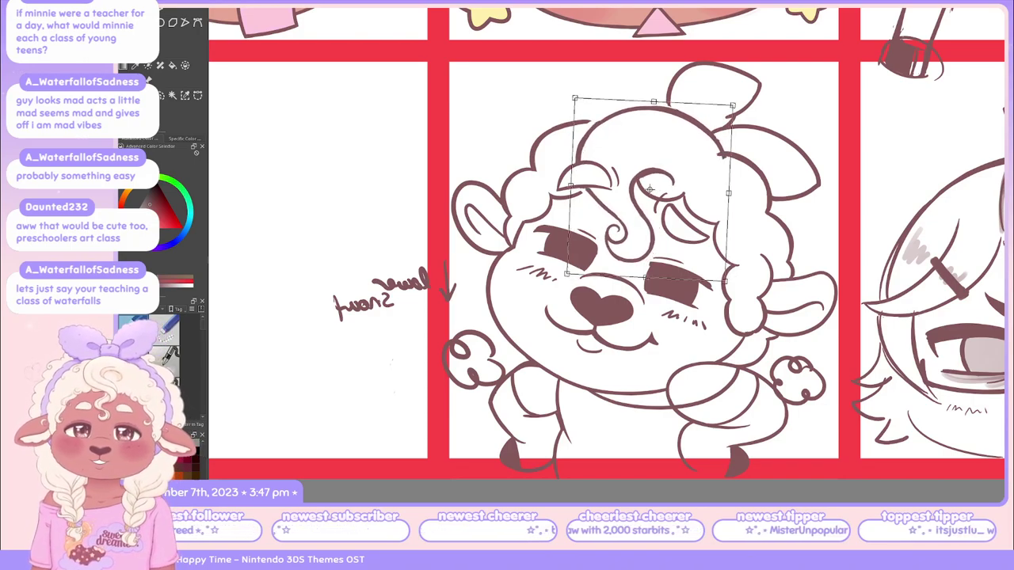
left_click_drag(761, 95, 765, 105)
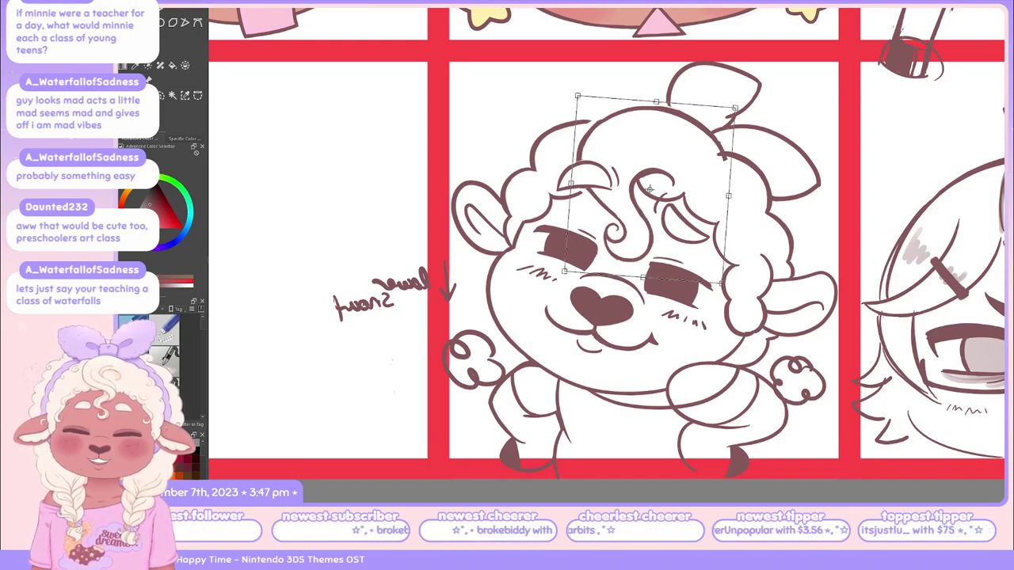
key("Right")
key("Right")
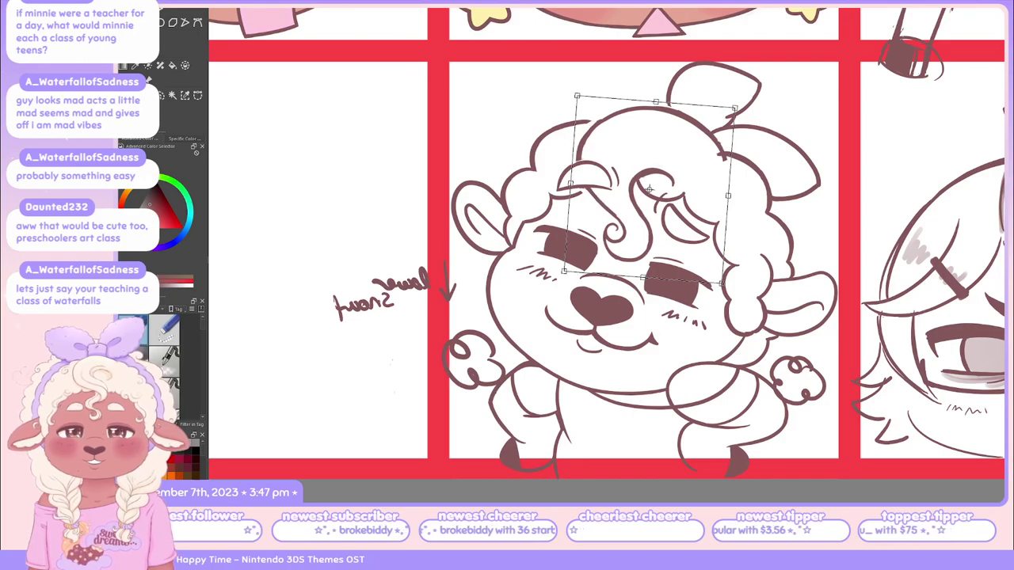
key("Right")
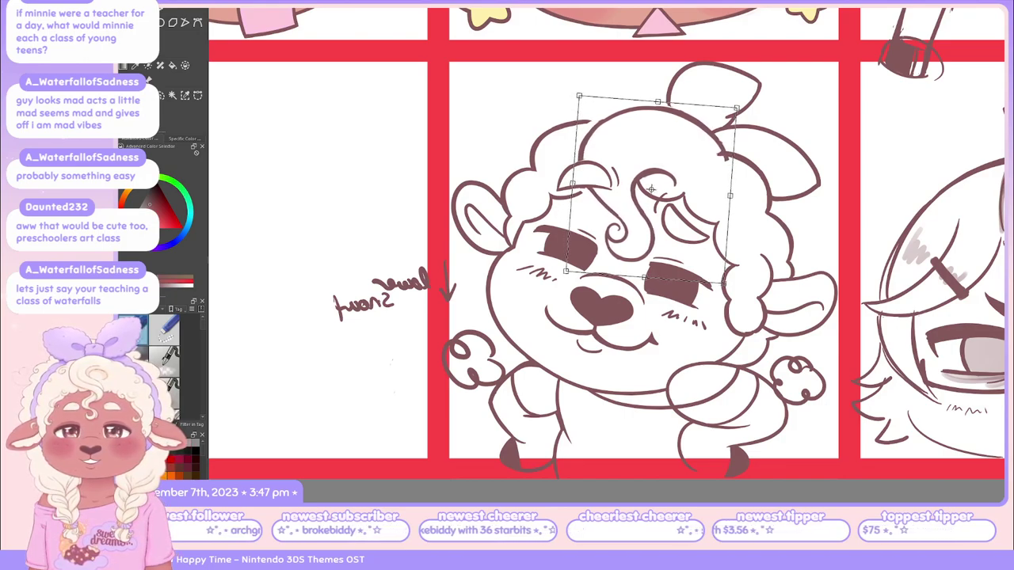
key("Return")
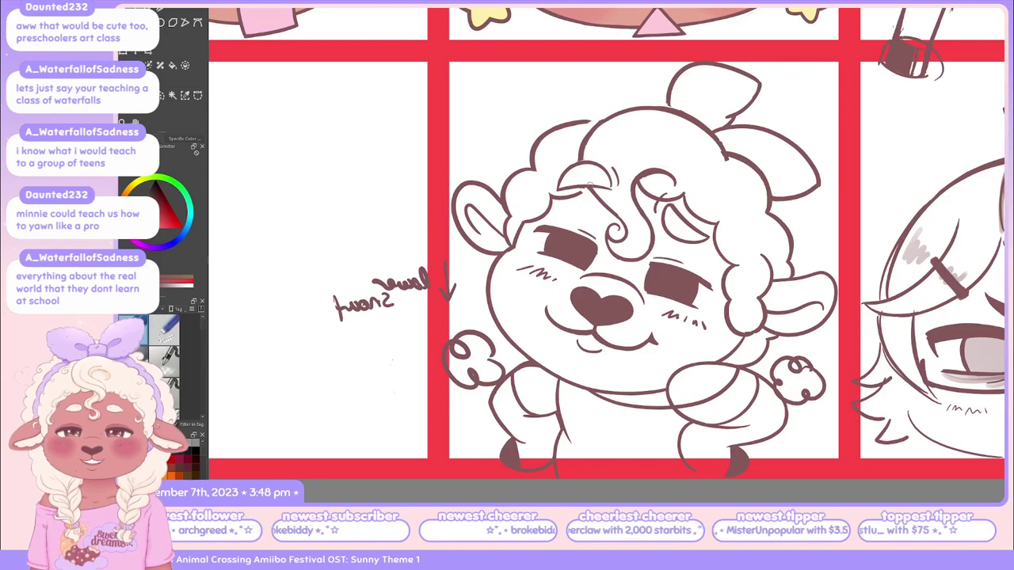
Redraw the upper left-hand wool puff with a wider outer arc meeting the hair dome, and remove the old inner line
key("p")
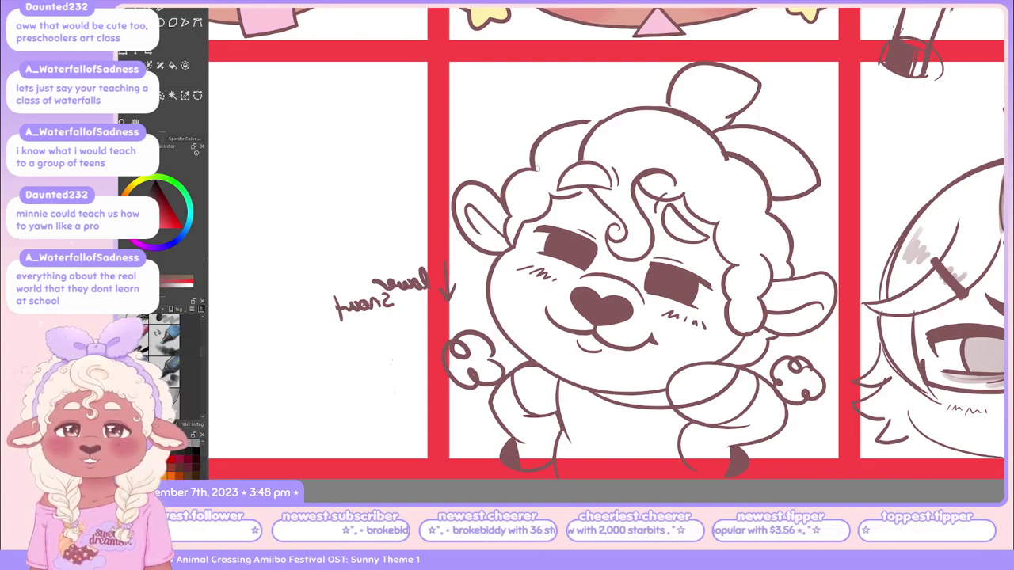
left_click_drag(542, 141, 610, 117)
key("ctrl+z")
left_click_drag(525, 162, 608, 117)
key("ctrl+z")
left_click_drag(542, 142, 603, 119)
key("ctrl+z")
left_click_drag(524, 168, 633, 117)
key("ctrl+z")
left_click_drag(527, 168, 625, 118)
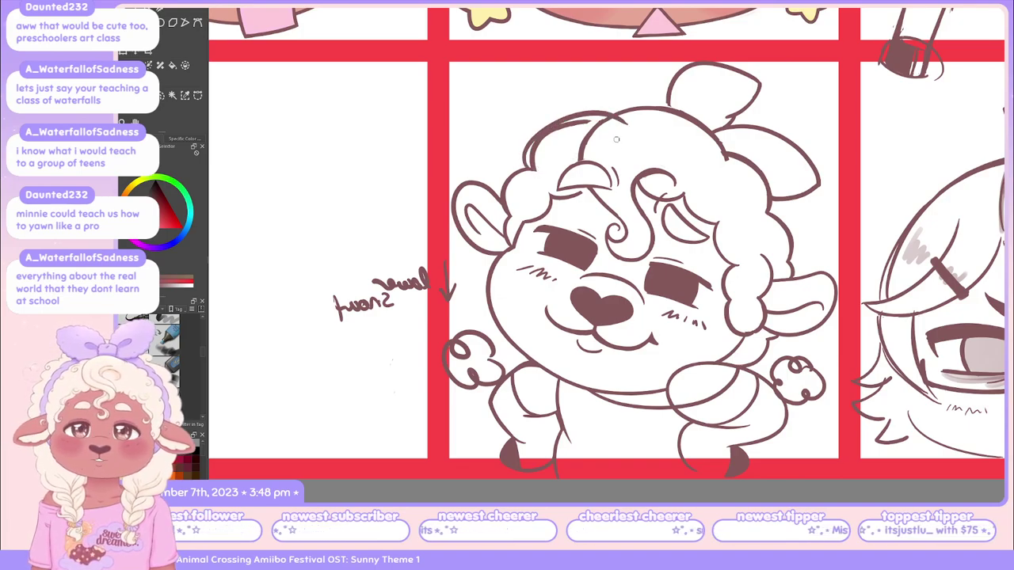
key("ctrl+z")
left_click_drag(524, 168, 607, 118)
key("ctrl+z")
mouse_move(520, 166)
left_mouse_down()
mouse_move(586, 113)
mouse_move(618, 120)
left_mouse_up()
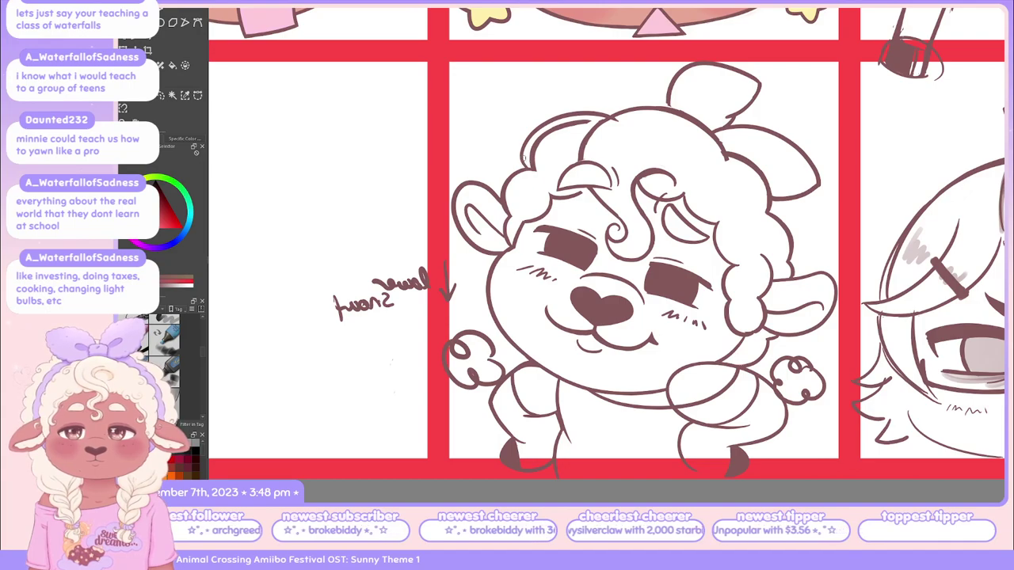
key("p")
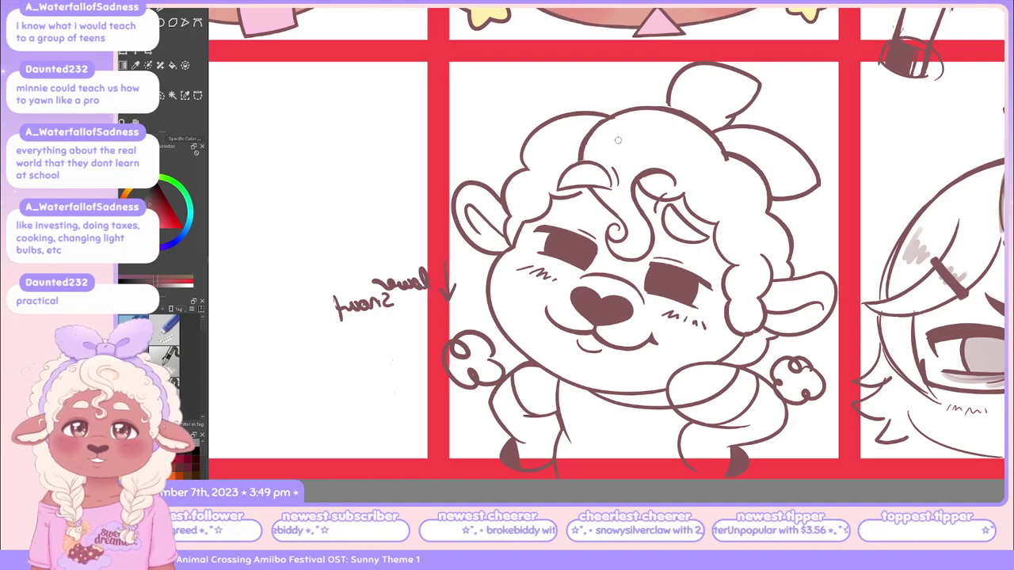
left_click_drag(586, 138, 638, 106)
key("ctrl+z")
left_click_drag(577, 158, 634, 113)
key("ctrl+z")
left_click_drag(579, 158, 614, 117)
mouse_move(581, 163)
left_mouse_down()
mouse_move(577, 135)
mouse_move(650, 103)
left_mouse_up()
key("ctrl+z")
key("ctrl+z")
left_click_drag(587, 133, 607, 116)
left_click_drag(627, 112, 646, 110)
key("ctrl+z")
key("ctrl+z")
left_click_drag(579, 141, 606, 118)
left_click_drag(610, 114, 665, 101)
key("ctrl+z")
key("ctrl+z")
mouse_move(587, 133)
left_mouse_down()
mouse_move(633, 119)
mouse_move(599, 136)
mouse_move(606, 123)
mouse_move(587, 148)
mouse_move(700, 97)
left_mouse_up()
key("ctrl+z")
key("ctrl+z")
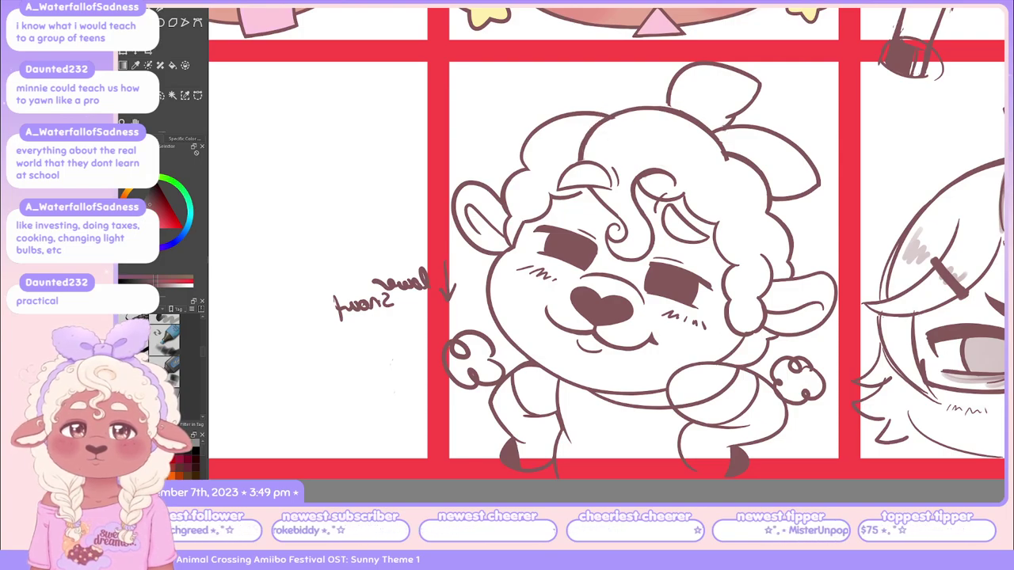
Flip the canvas view horizontally and redraw the hair dome's crown and right-hand slope as a smoother arc, cleaning up its ends
key("h")
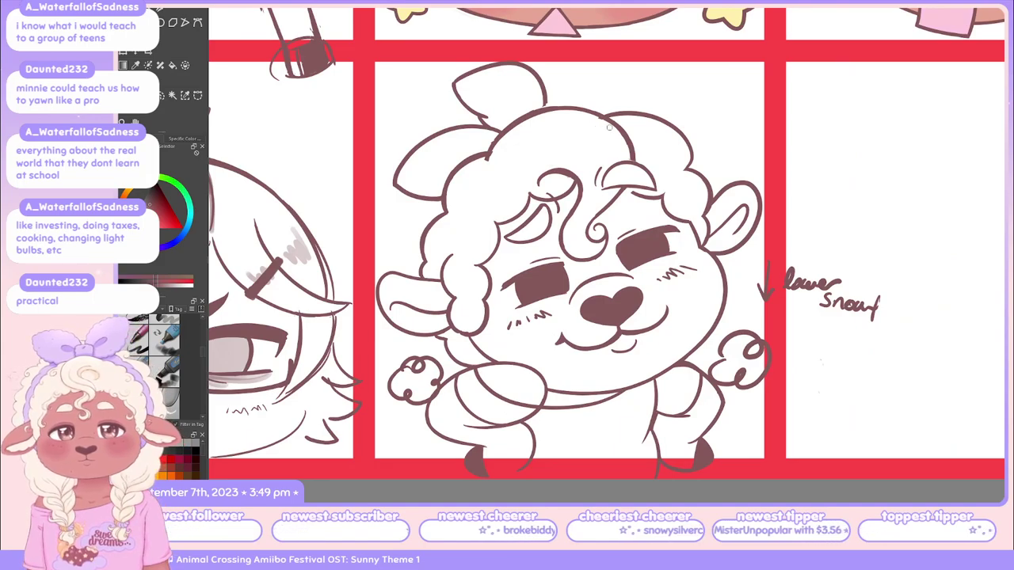
mouse_move(550, 113)
left_mouse_down()
mouse_move(599, 112)
mouse_move(592, 121)
mouse_move(535, 115)
mouse_move(620, 140)
mouse_move(578, 126)
mouse_move(576, 104)
mouse_move(623, 121)
left_mouse_up()
key("ctrl+z")
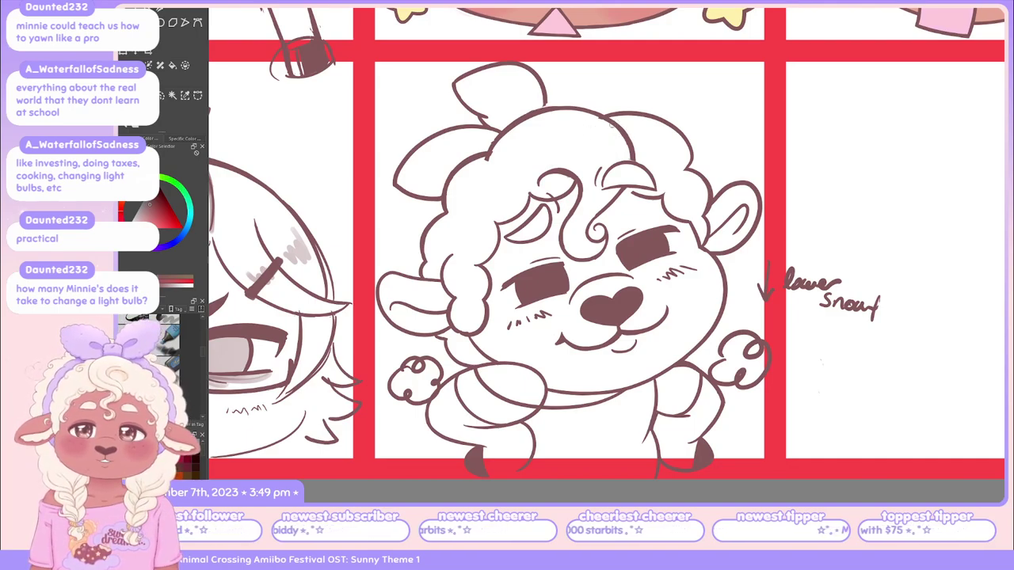
left_click_drag(533, 107, 604, 108)
key("ctrl+z")
mouse_move(541, 106)
left_mouse_down()
mouse_move(604, 109)
mouse_move(569, 116)
mouse_move(559, 101)
mouse_move(595, 100)
mouse_move(572, 103)
left_mouse_up()
key("ctrl+z")
key("ctrl+z")
key("ctrl+z")
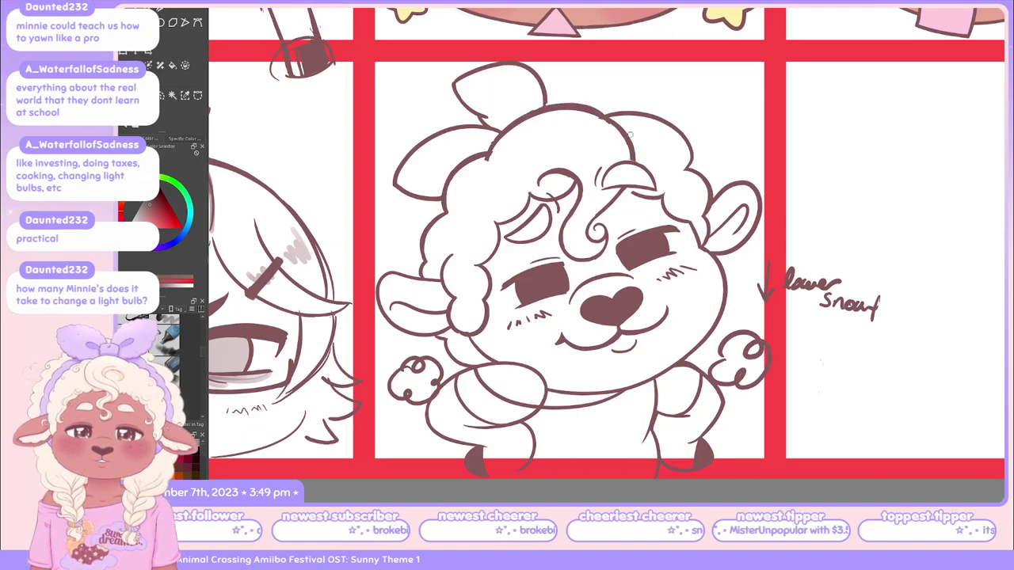
left_click_drag(591, 106, 634, 151)
key("ctrl+z")
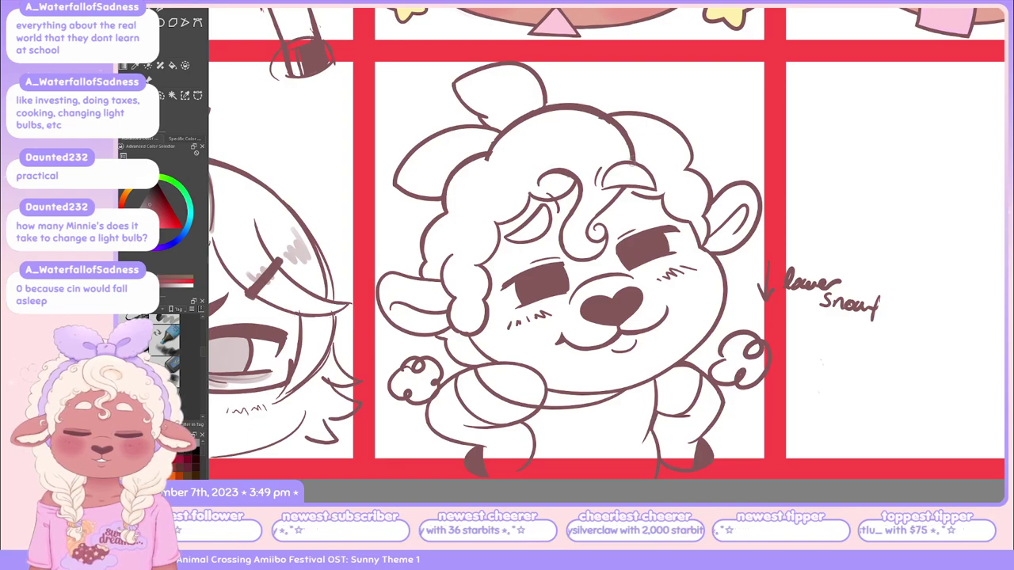
key("p")
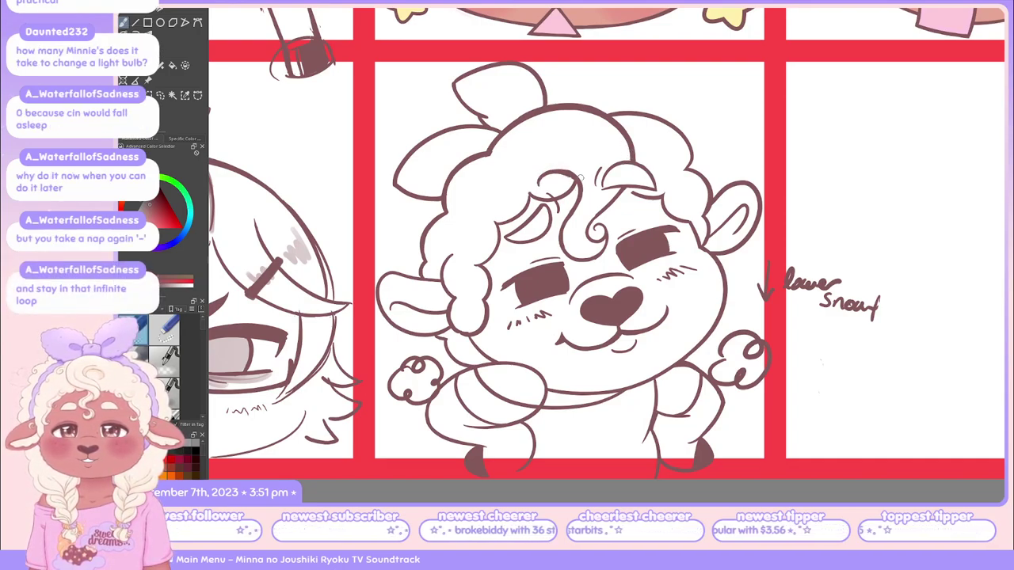
Retouch the upper arc of the forehead curl and tidy the lines of the wool puff beside the left-hand ear
key("ctrl+z")
left_click_drag(578, 176, 542, 170)
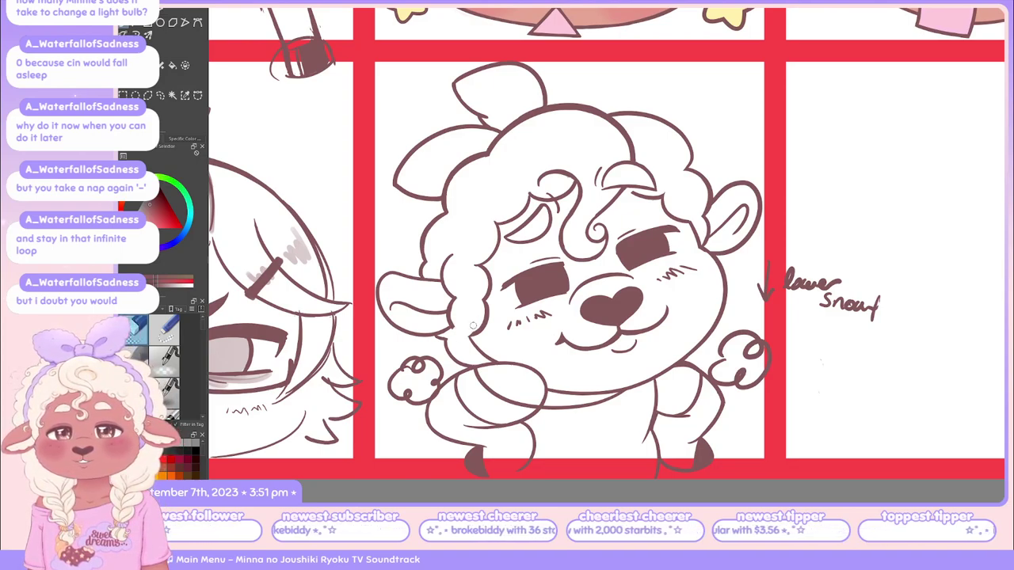
key("b")
left_click_drag(462, 336, 472, 334)
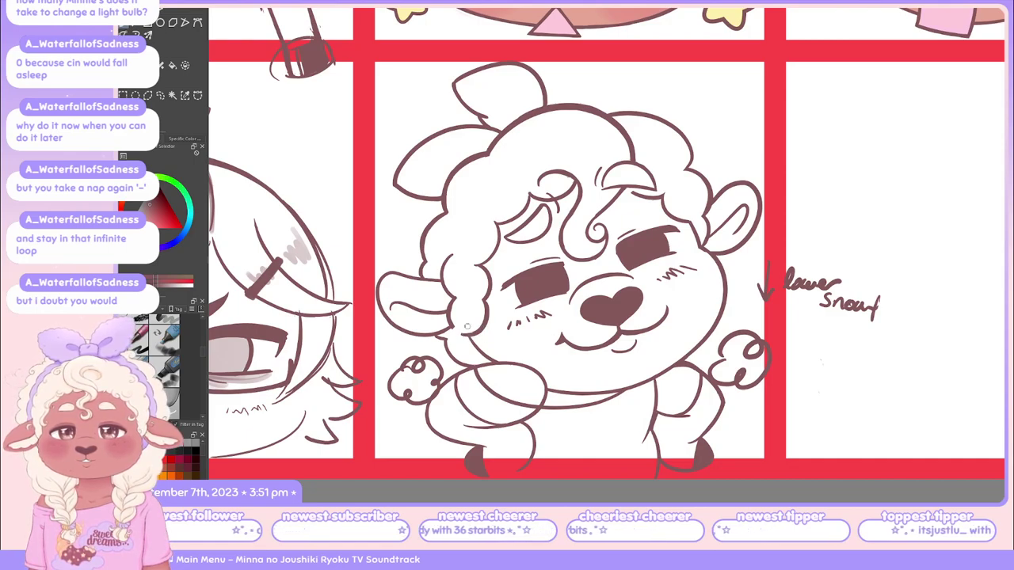
key("p")
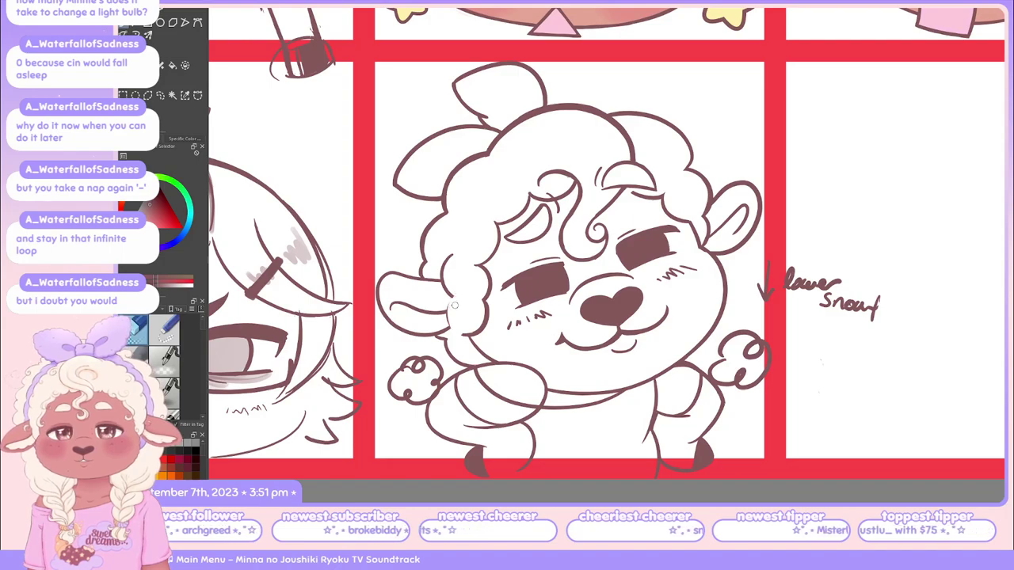
key("b")
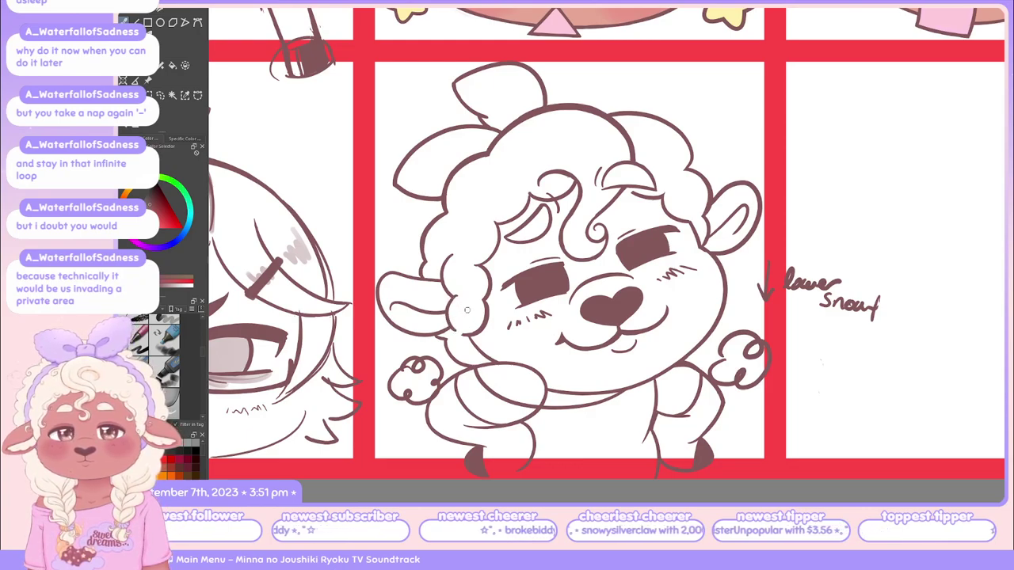
key("p")
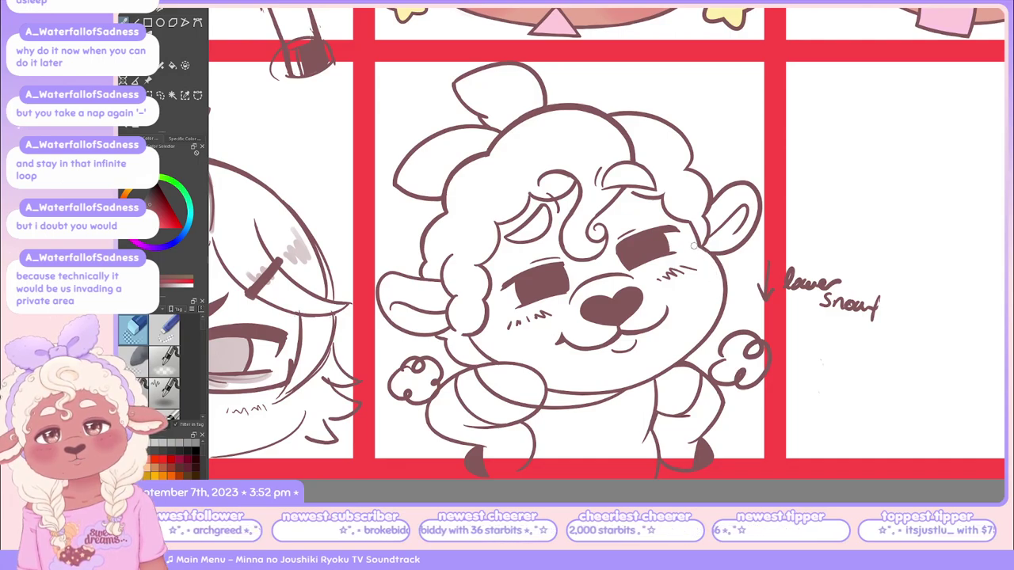
key("p")
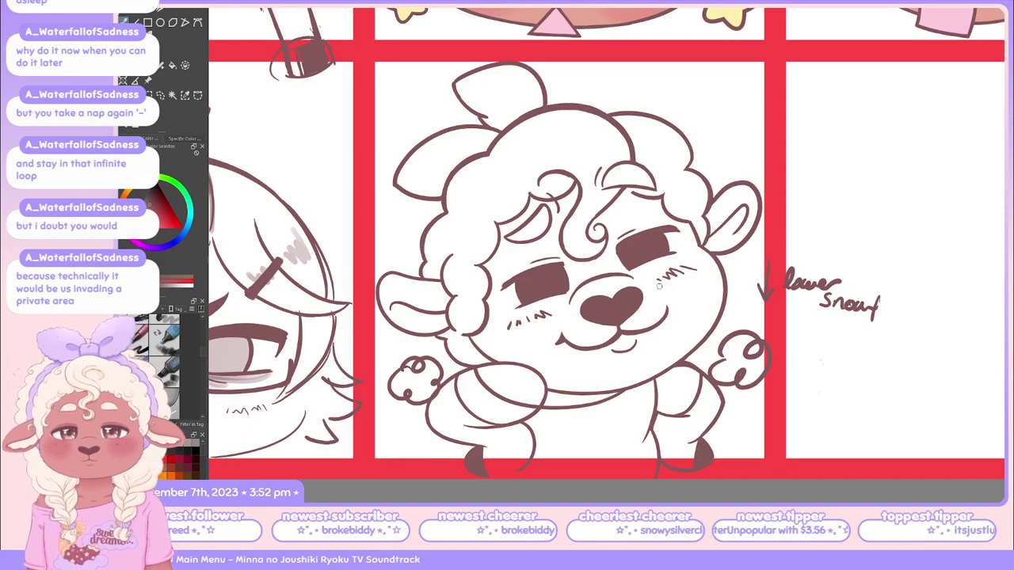
key("p")
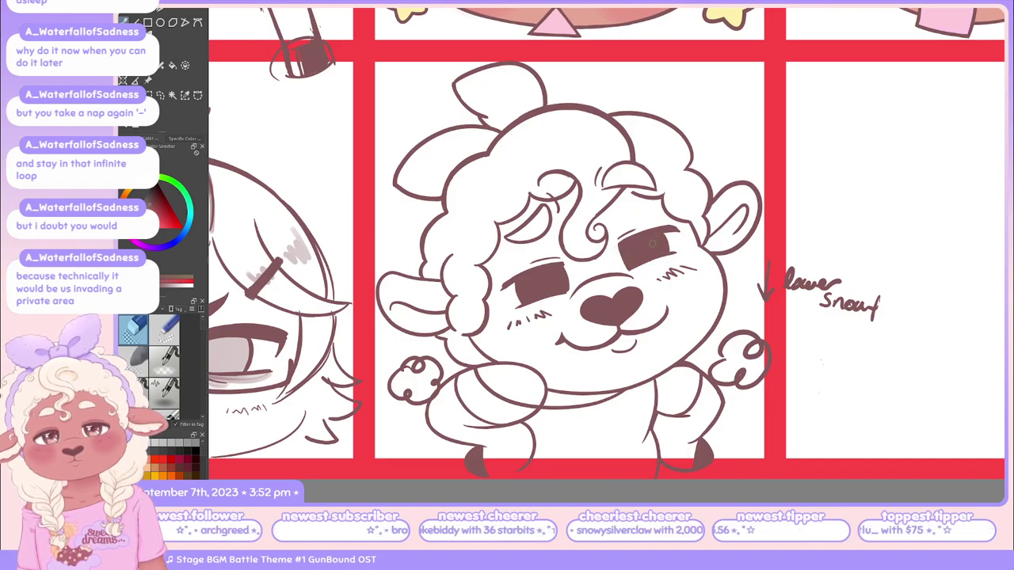
Lasso the left-hand forearm and hoof, shift them slightly left and up with a small clockwise tilt, and apply the transform
key("e")
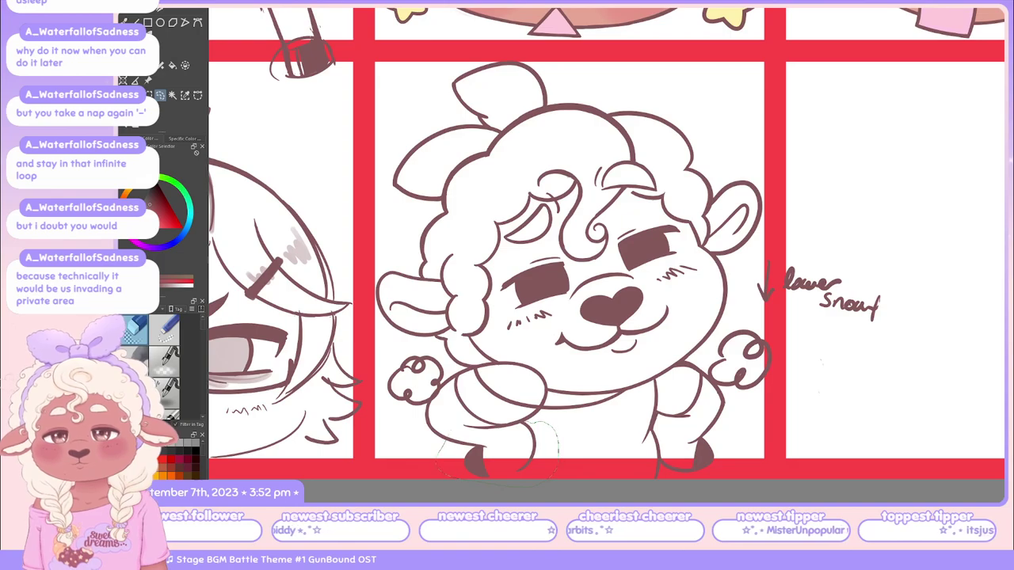
left_click_drag(448, 435, 554, 430)
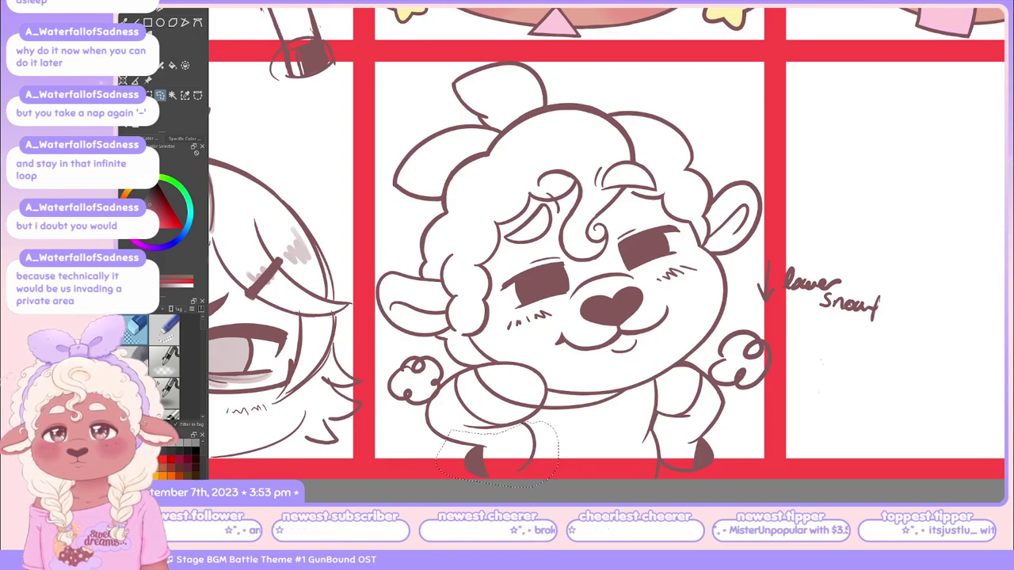
key("ctrl+t")
key("Left")
key("Left")
key("Left")
key("Up")
key("Up")
key("Left")
key("Left")
key("Left")
key("Left")
key("Up")
key("Up")
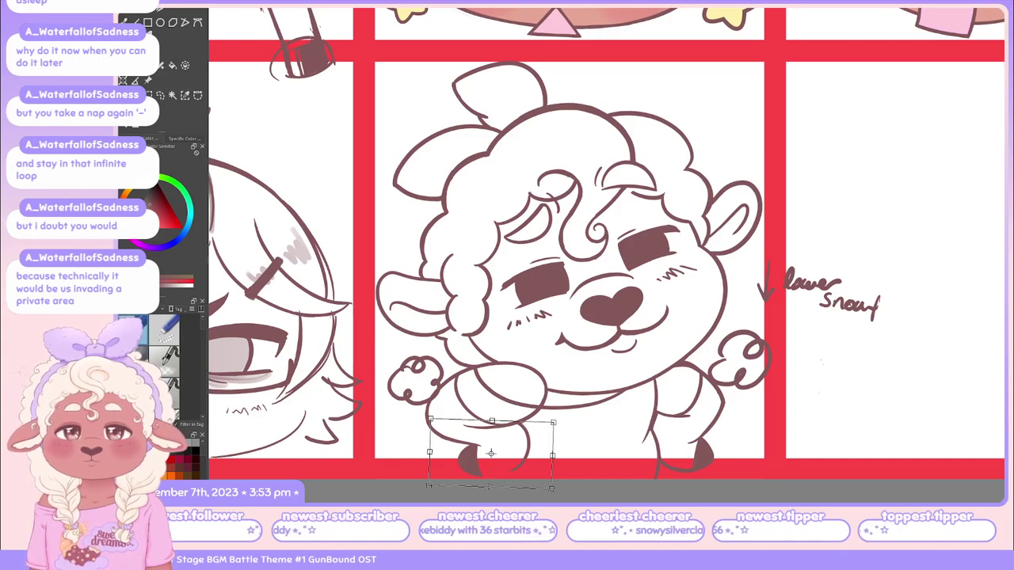
key("Return")
key("ctrl+t")
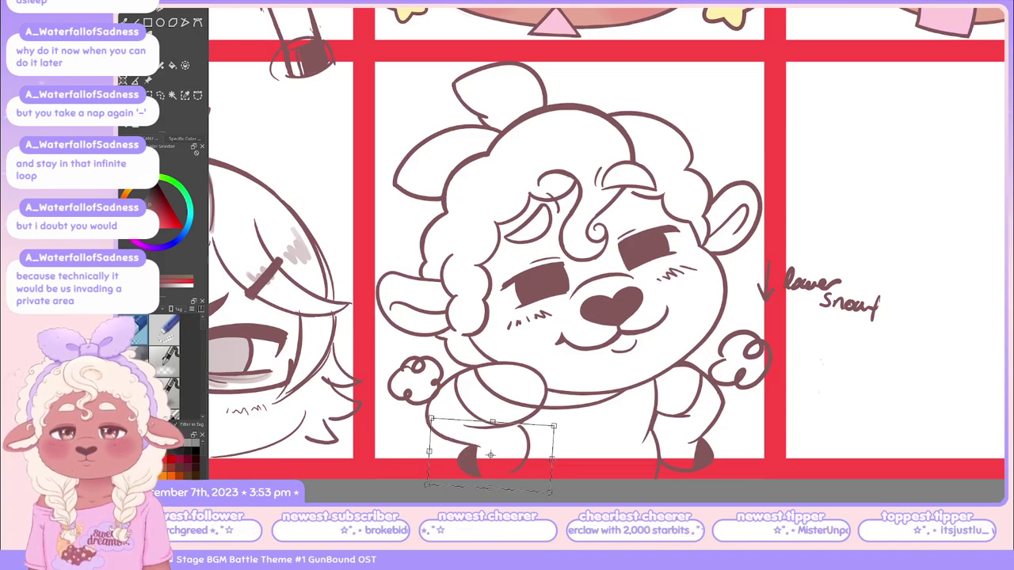
key("Return")
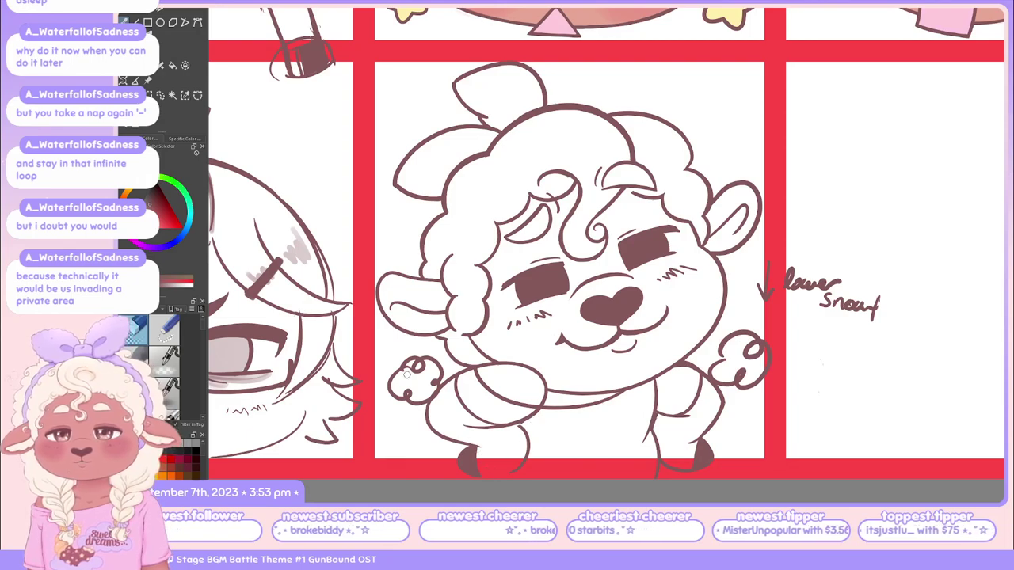
key("p")
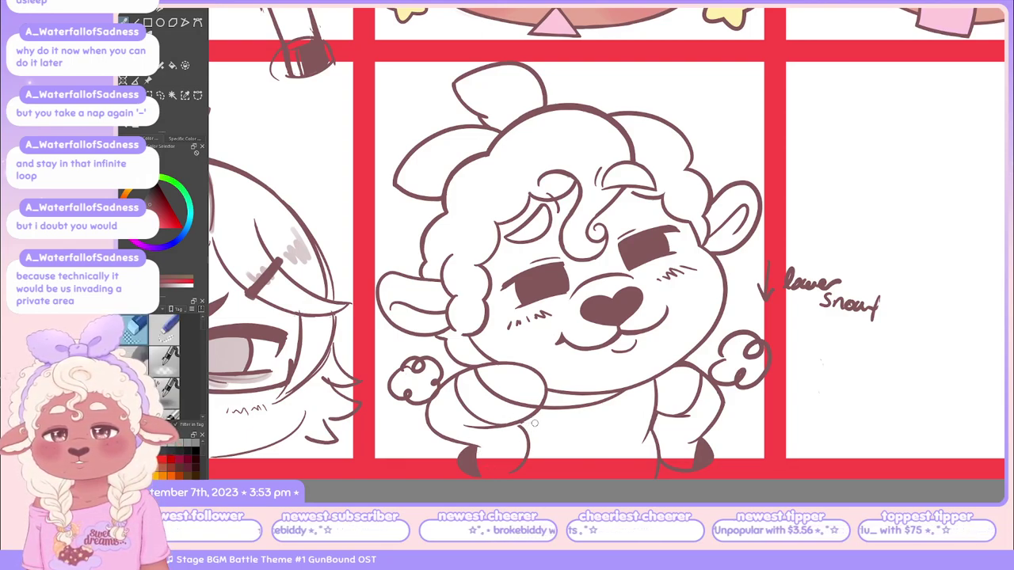
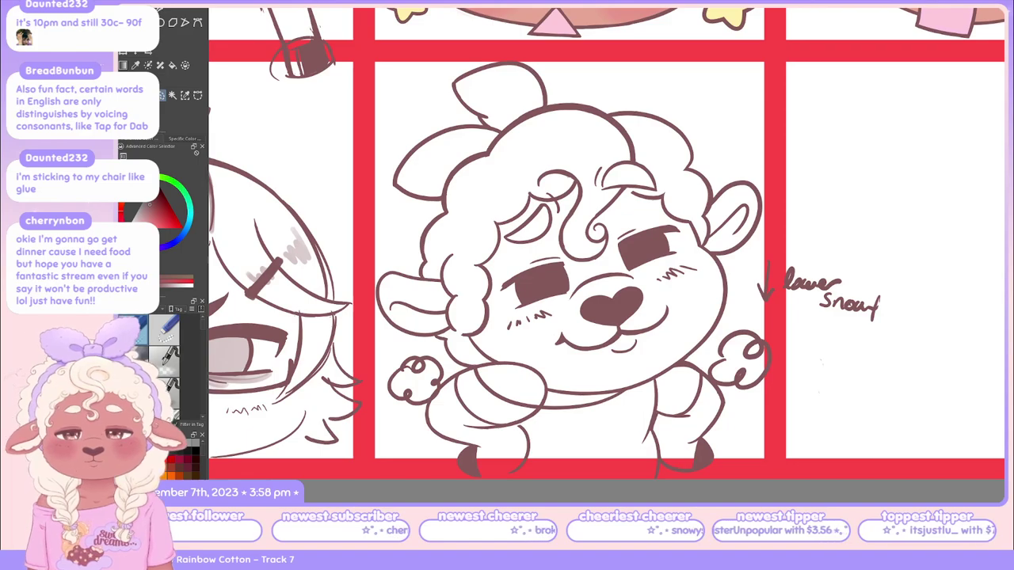
Erase the hooked end of the forehead curl and redraw its lower edge so it sweeps into the hairline above the left-hand eyebrow
mouse_move(555, 277)
left_mouse_down()
mouse_move(564, 295)
mouse_move(594, 305)
left_mouse_up()
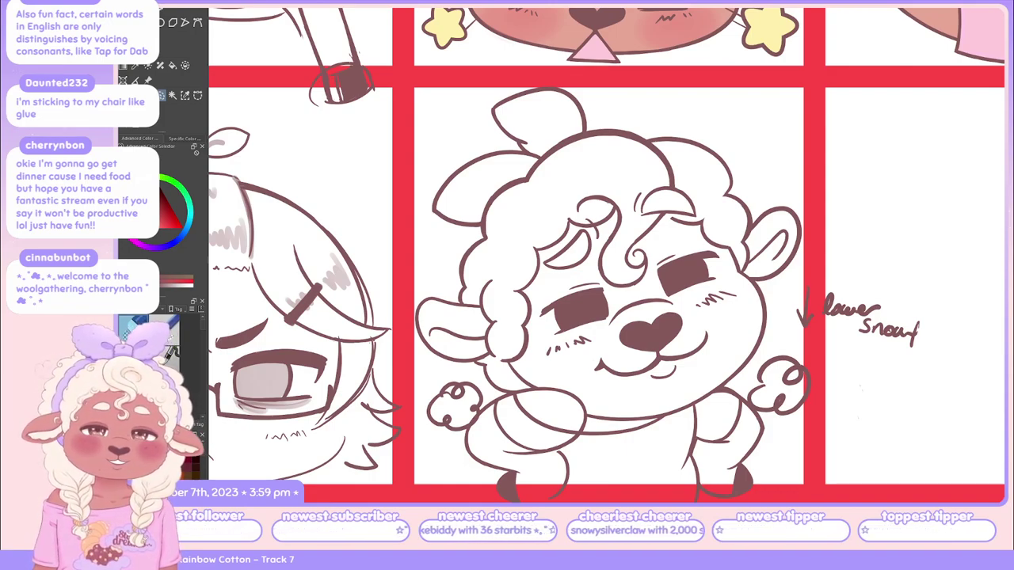
left_click_drag(603, 285, 583, 262)
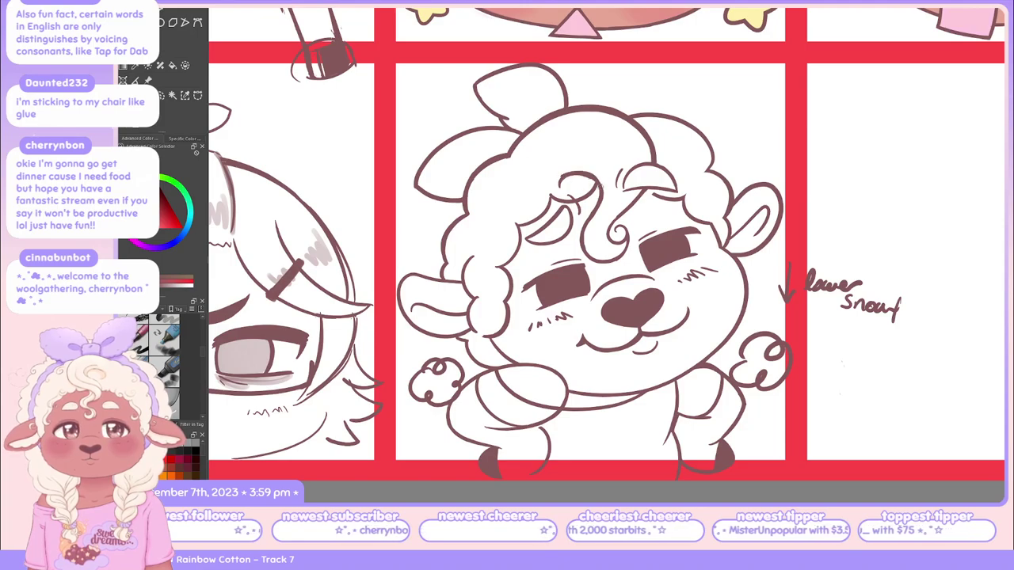
key("p")
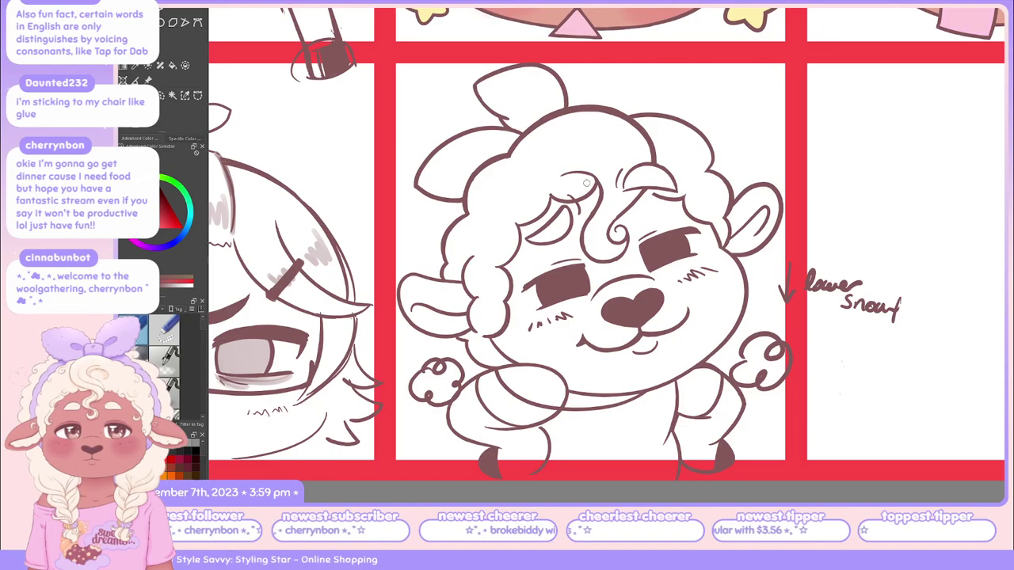
key("b")
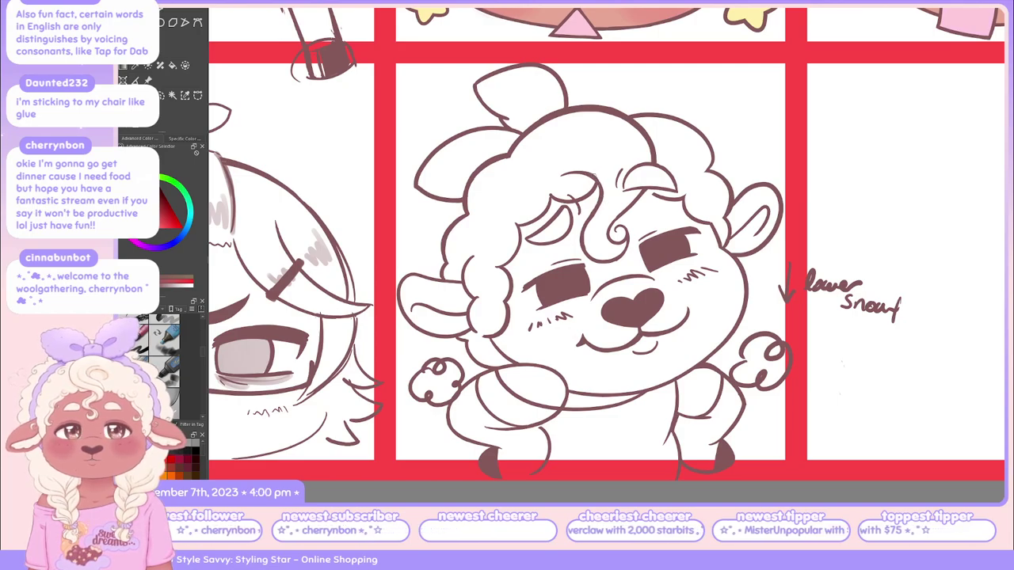
key("p")
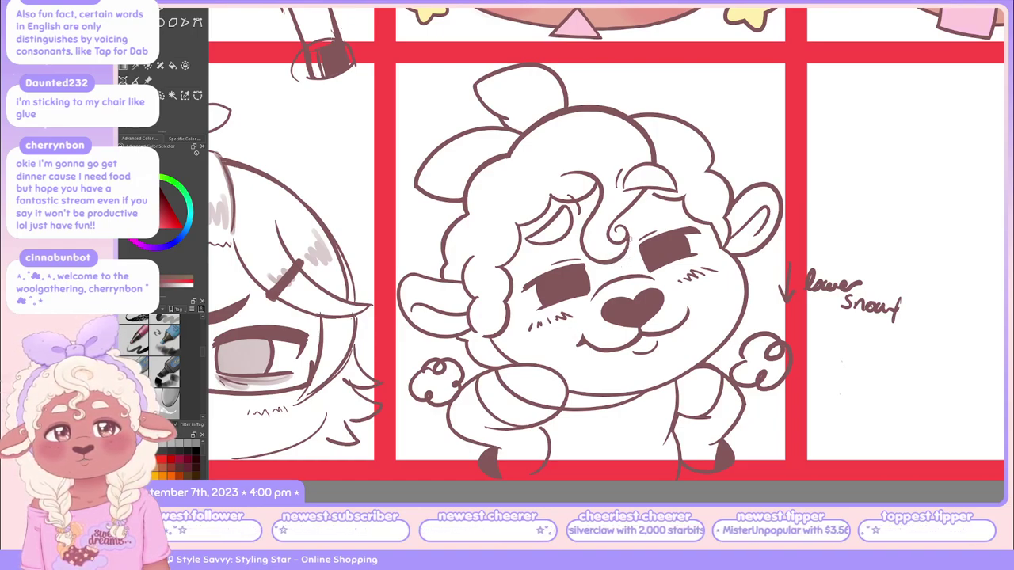
Lasso the left-hand eyebrow together with the short strokes at its upper tip
key("e")
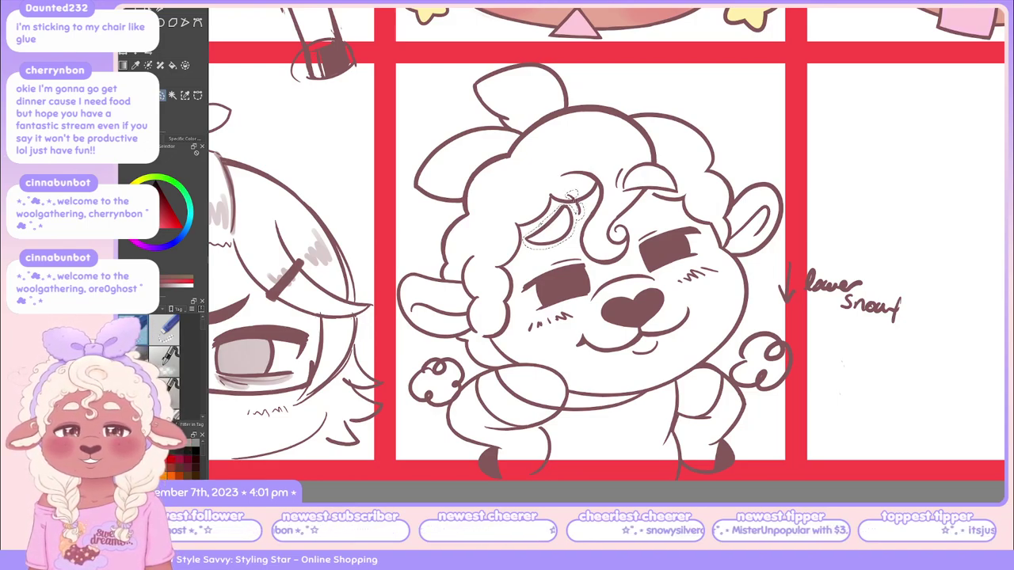
key("ctrl+t")
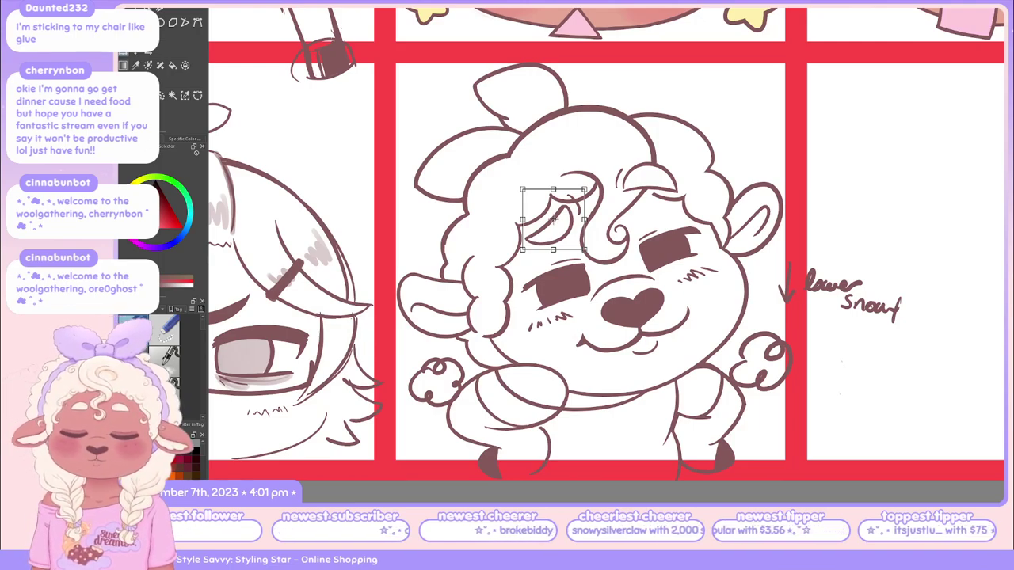
key("Return")
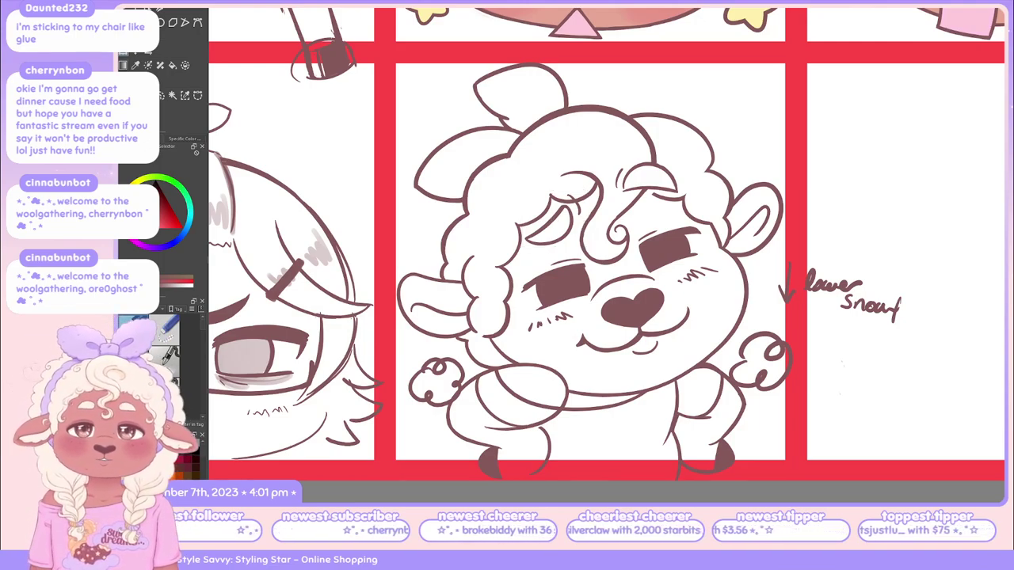
left_click_drag(713, 238, 250, 364)
scroll(336, 388, "up", 3)
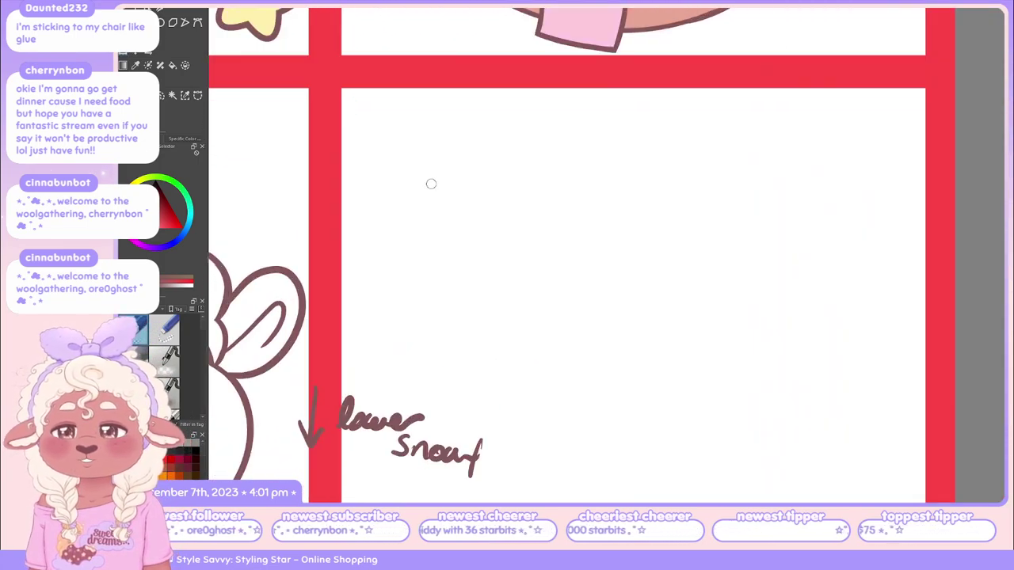
key("p")
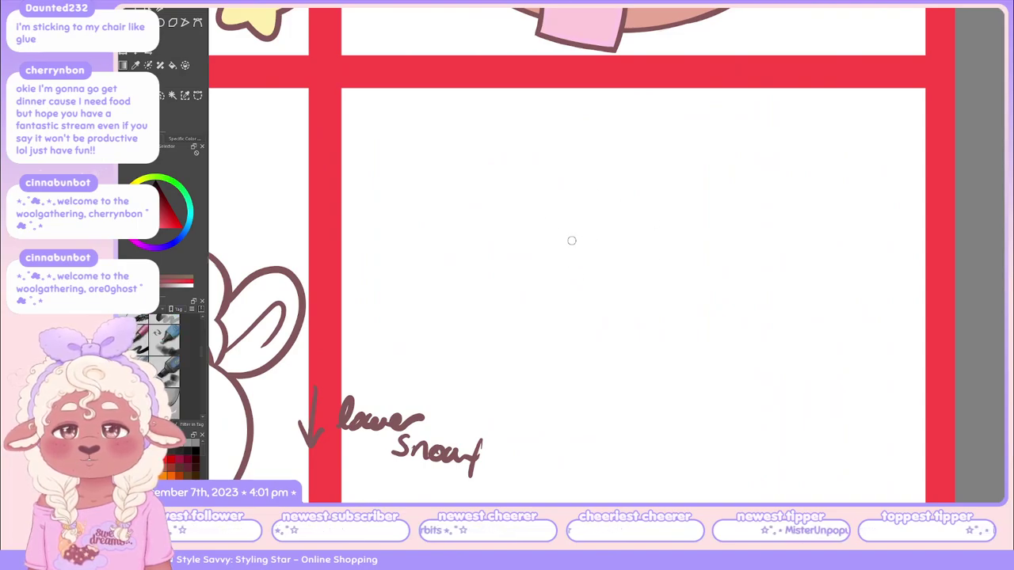
key("p")
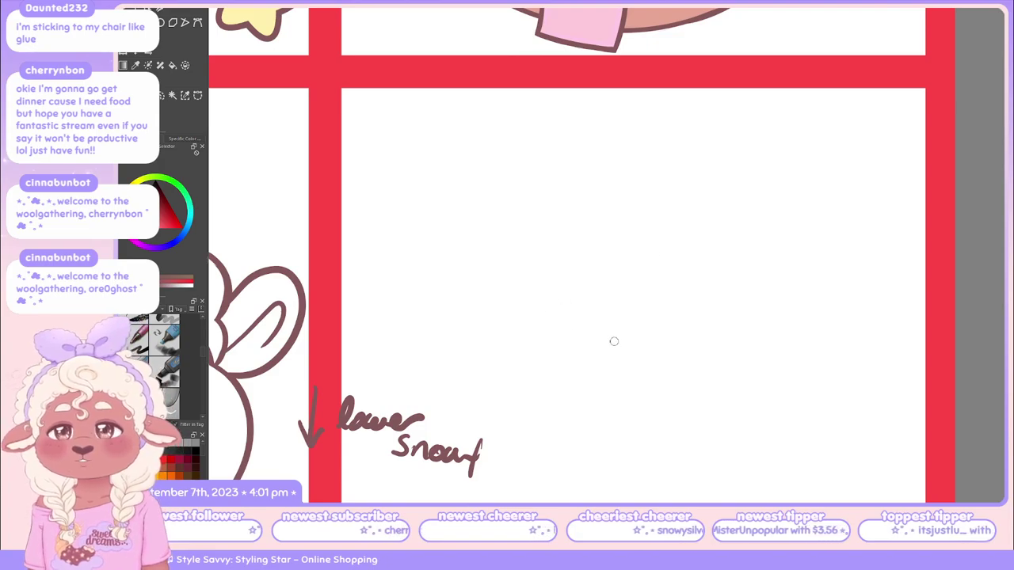
left_click_drag(497, 432, 828, 300)
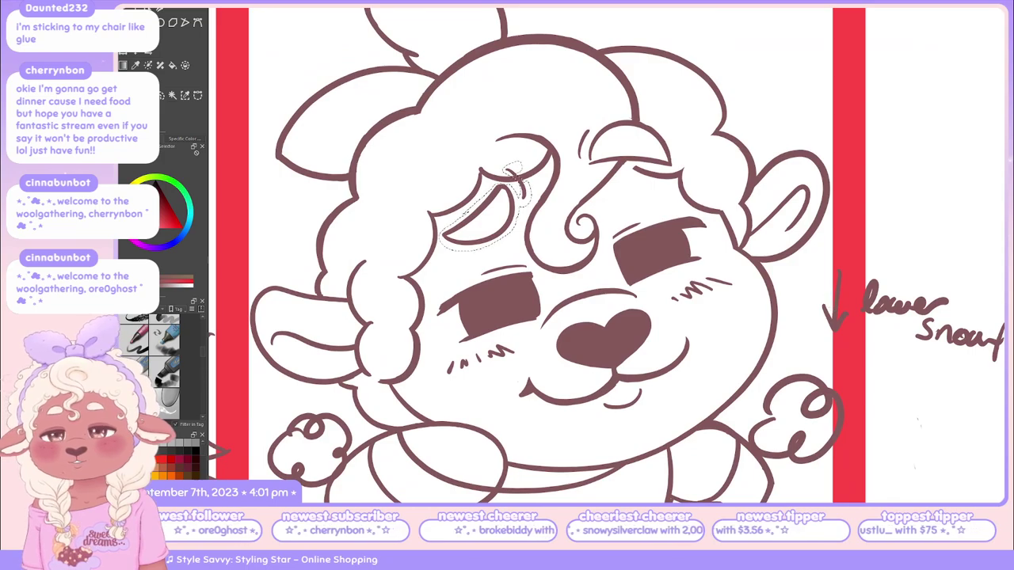
Move the selected left-hand eyebrow down closer to the eye, apply the transform, and clear the selection
key("ctrl+t")
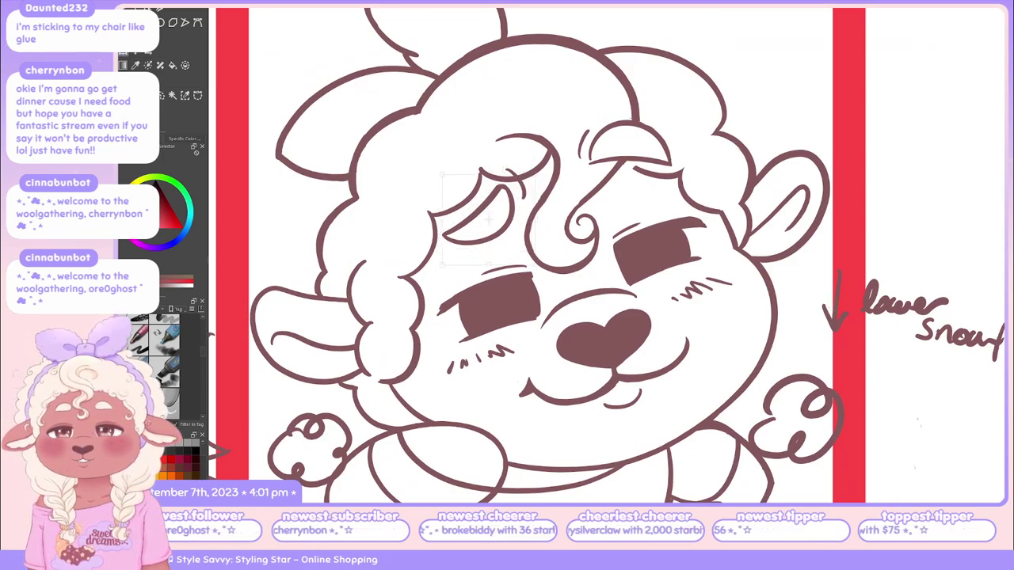
key("Return")
key("ctrl+t")
left_click_drag(485, 204, 484, 229)
key("ctrl+t")
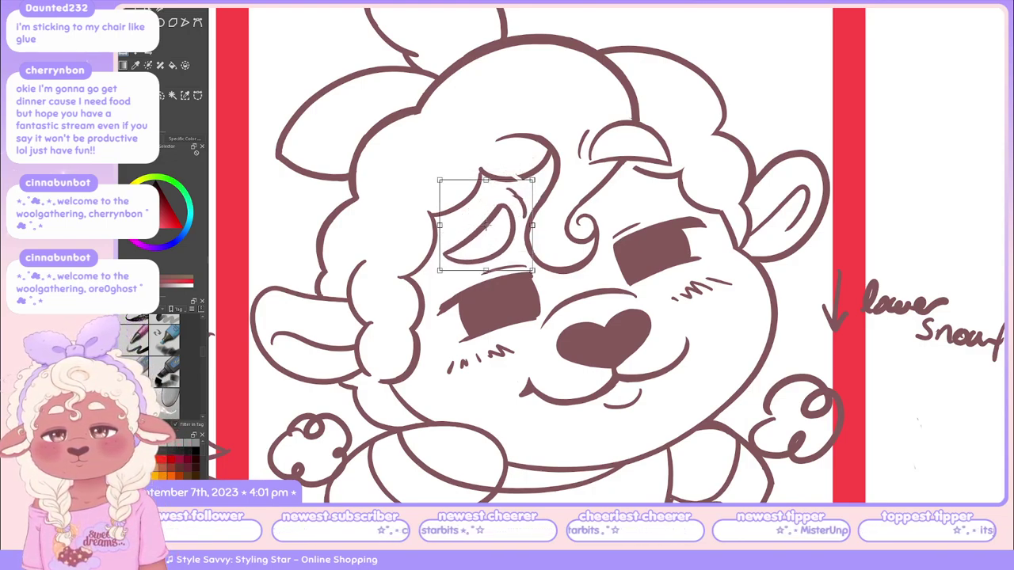
key("Return")
key("ctrl+d")
scroll(523, 254, "right", 1)
scroll(522, 254, "right", 5)
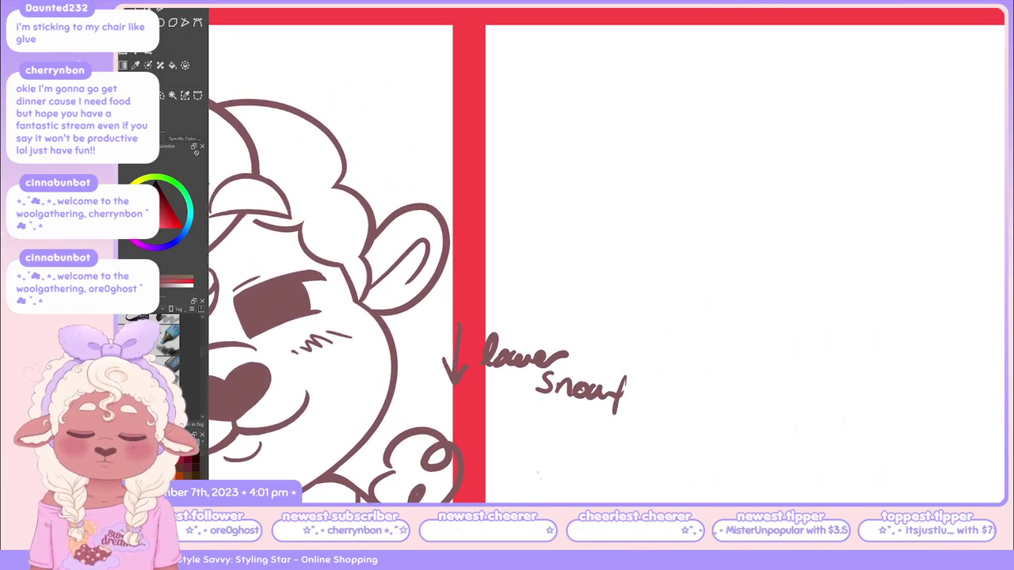
Doodle a small teardrop-shaped ghost with two dot eyes in the empty panel beside the sheep
scroll(523, 254, "right", 1)
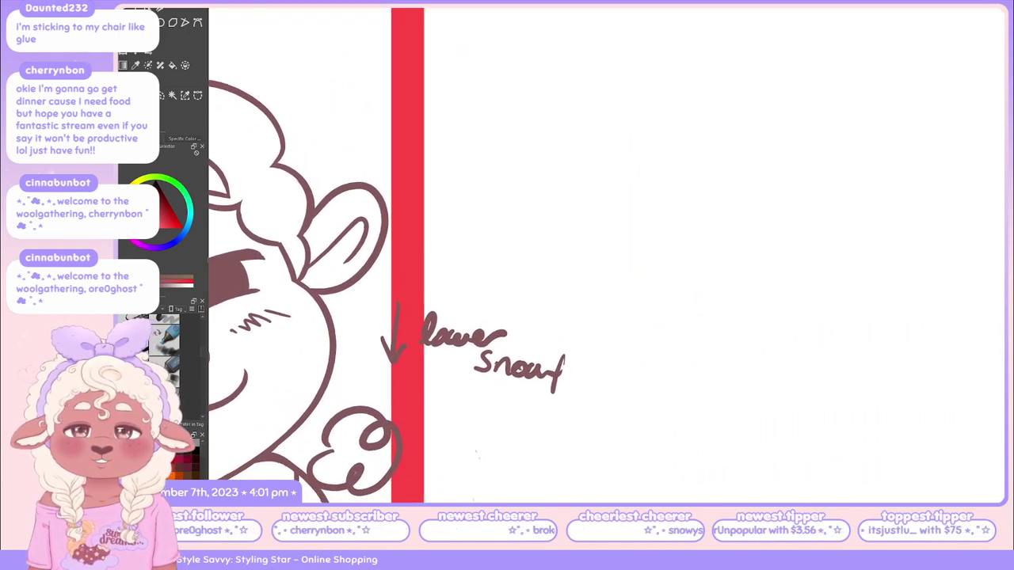
mouse_move(742, 173)
left_mouse_down()
mouse_move(702, 248)
mouse_move(764, 137)
mouse_move(764, 257)
left_mouse_up()
key("ctrl+z")
key("ctrl+z")
mouse_move(805, 198)
left_mouse_down()
mouse_move(718, 173)
mouse_move(738, 261)
mouse_move(800, 192)
left_mouse_up()
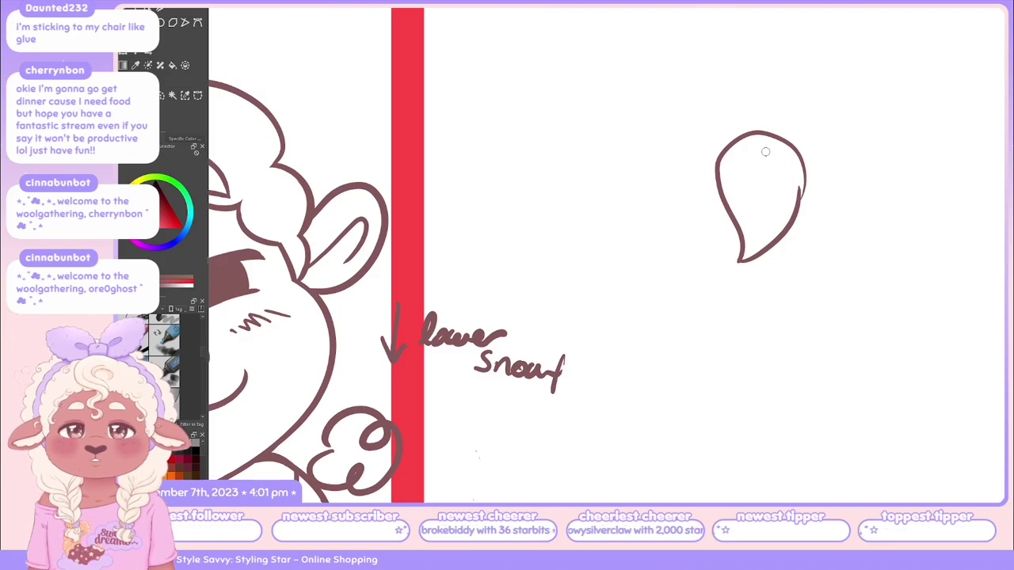
key("ctrl+z")
mouse_move(788, 147)
left_mouse_down()
mouse_move(802, 196)
mouse_move(789, 215)
left_mouse_up()
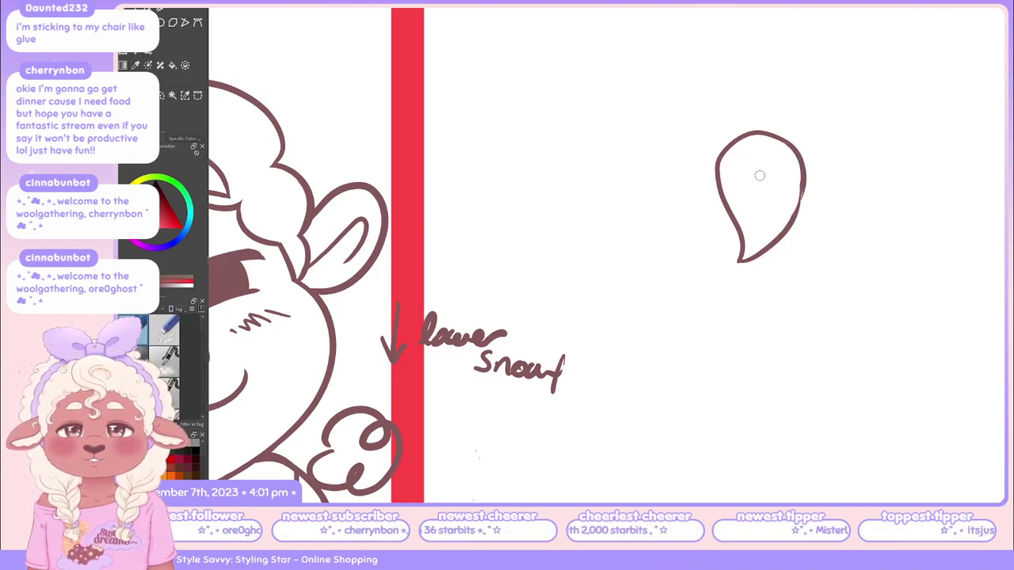
left_click_drag(750, 164, 781, 165)
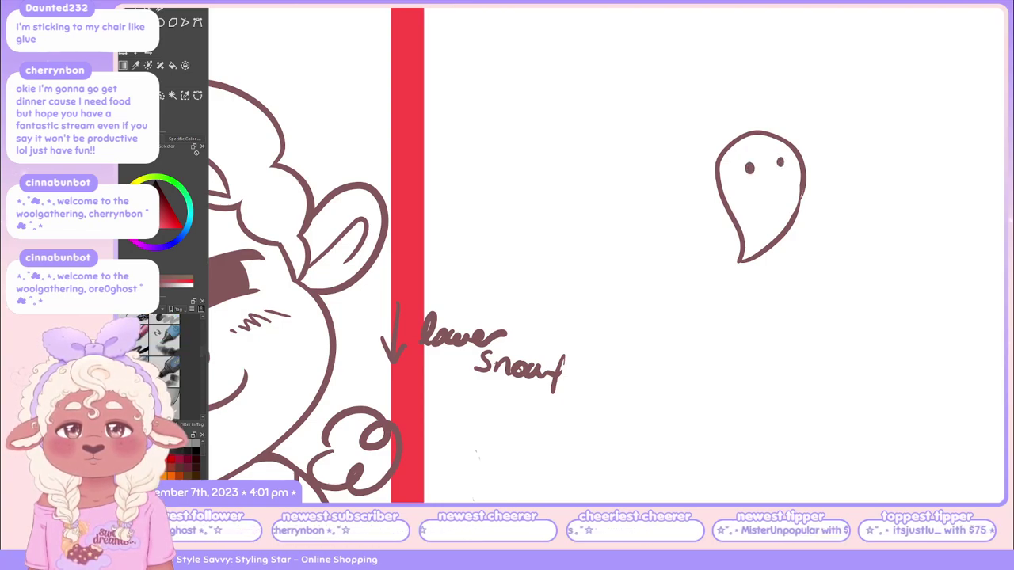
Sketch a tilted oval cookie on each side of the ghost, hatch both in, and give the ghost a dot mouth
mouse_move(713, 191)
left_mouse_down()
mouse_move(682, 203)
mouse_move(730, 281)
left_mouse_up()
key("ctrl+z")
mouse_move(721, 207)
left_mouse_down()
mouse_move(709, 188)
mouse_move(741, 286)
mouse_move(745, 256)
mouse_move(738, 292)
left_mouse_up()
key("ctrl+z")
mouse_move(675, 208)
left_mouse_down()
mouse_move(703, 194)
mouse_move(698, 252)
mouse_move(744, 282)
left_mouse_up()
mouse_move(812, 214)
left_mouse_down()
mouse_move(773, 261)
mouse_move(851, 190)
mouse_move(815, 197)
mouse_move(801, 238)
left_mouse_up()
key("ctrl+z")
key("ctrl+z")
mouse_move(835, 199)
left_mouse_down()
mouse_move(836, 182)
mouse_move(824, 184)
mouse_move(792, 269)
mouse_move(840, 184)
left_mouse_up()
key("ctrl+z")
mouse_move(793, 236)
left_mouse_down()
mouse_move(826, 255)
mouse_move(841, 204)
mouse_move(795, 255)
mouse_move(811, 216)
mouse_move(825, 215)
mouse_move(813, 245)
mouse_move(826, 210)
mouse_move(828, 224)
mouse_move(831, 200)
mouse_move(843, 241)
left_mouse_up()
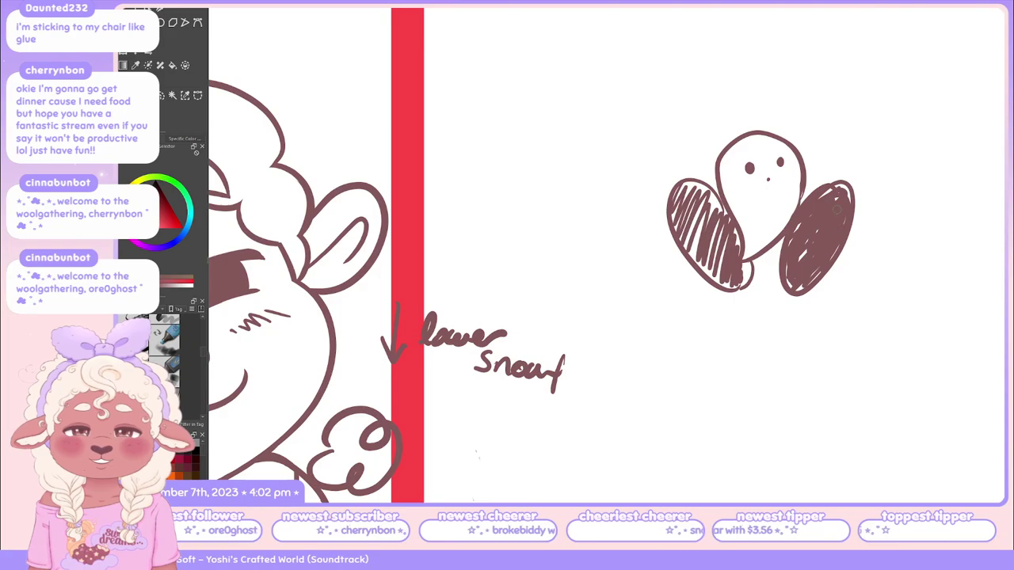
Fill the white gaps in both oval cookies beside the ghost with solid brown
mouse_move(681, 190)
left_mouse_down()
mouse_move(687, 230)
mouse_move(717, 281)
mouse_move(675, 207)
mouse_move(718, 245)
mouse_move(697, 236)
mouse_move(712, 204)
mouse_move(725, 208)
mouse_move(704, 187)
mouse_move(690, 215)
mouse_move(705, 191)
mouse_move(717, 218)
left_mouse_up()
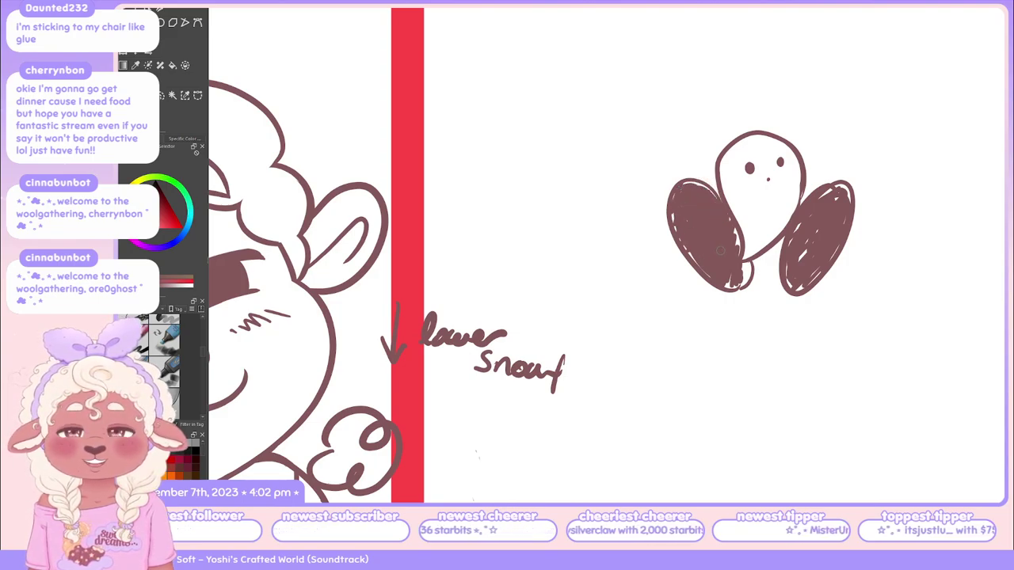
mouse_move(744, 266)
left_mouse_down()
mouse_move(745, 277)
mouse_move(749, 269)
mouse_move(673, 219)
mouse_move(737, 246)
mouse_move(701, 184)
mouse_move(683, 194)
left_mouse_up()
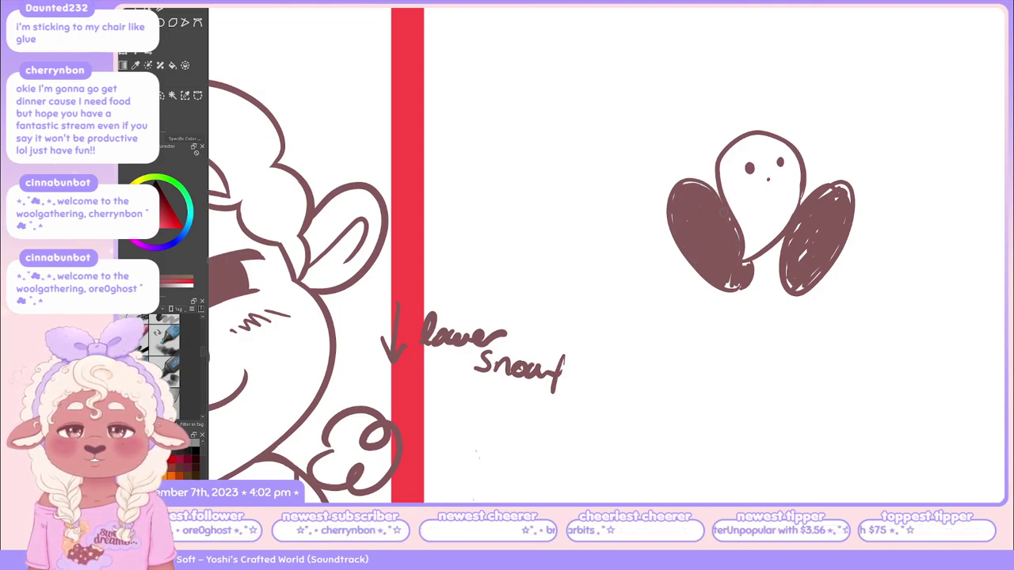
left_click_drag(819, 198, 846, 190)
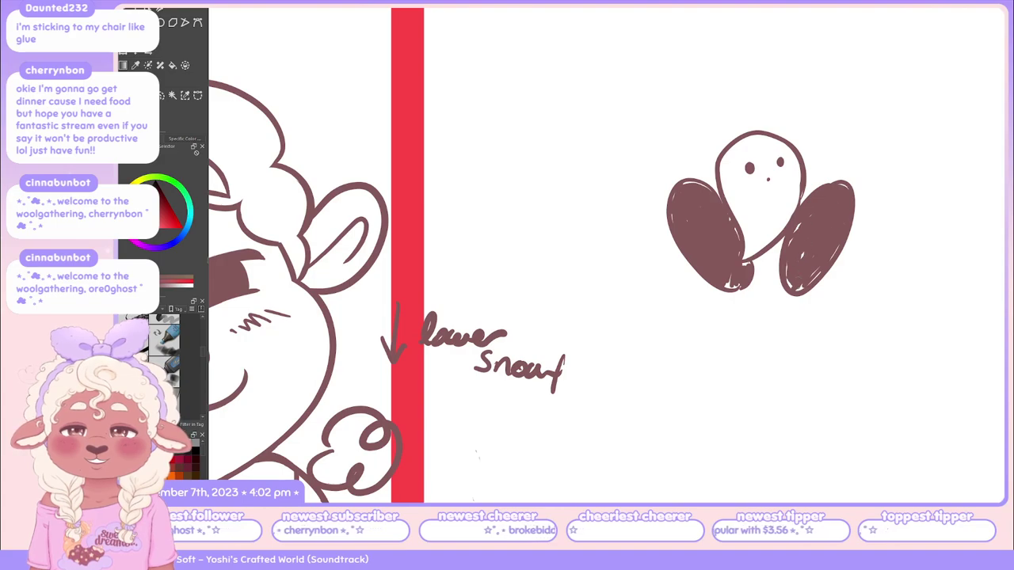
left_click_drag(789, 287, 798, 227)
left_click_drag(816, 272, 833, 226)
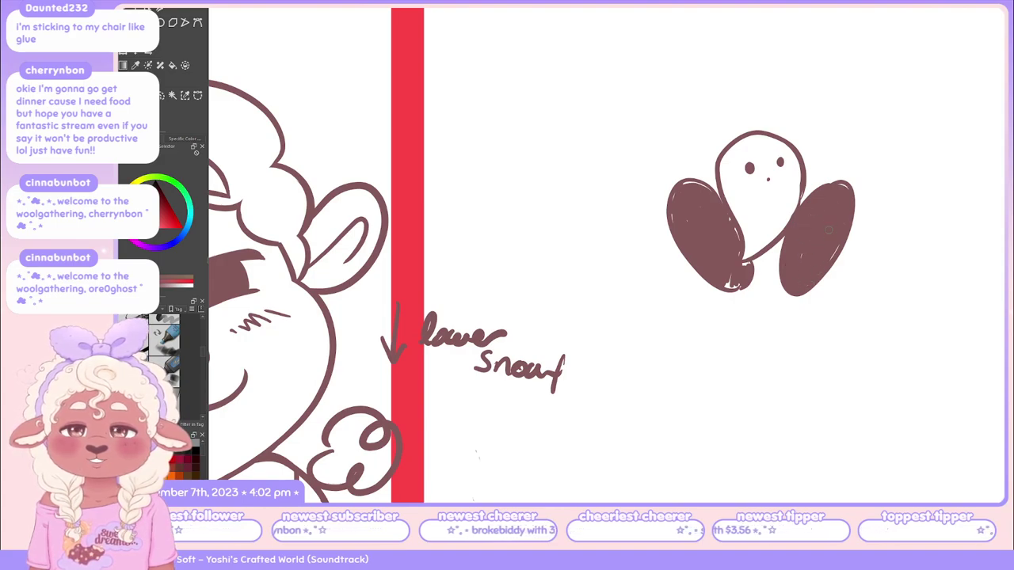
mouse_move(728, 285)
left_mouse_down()
mouse_move(738, 282)
mouse_move(738, 295)
left_mouse_up()
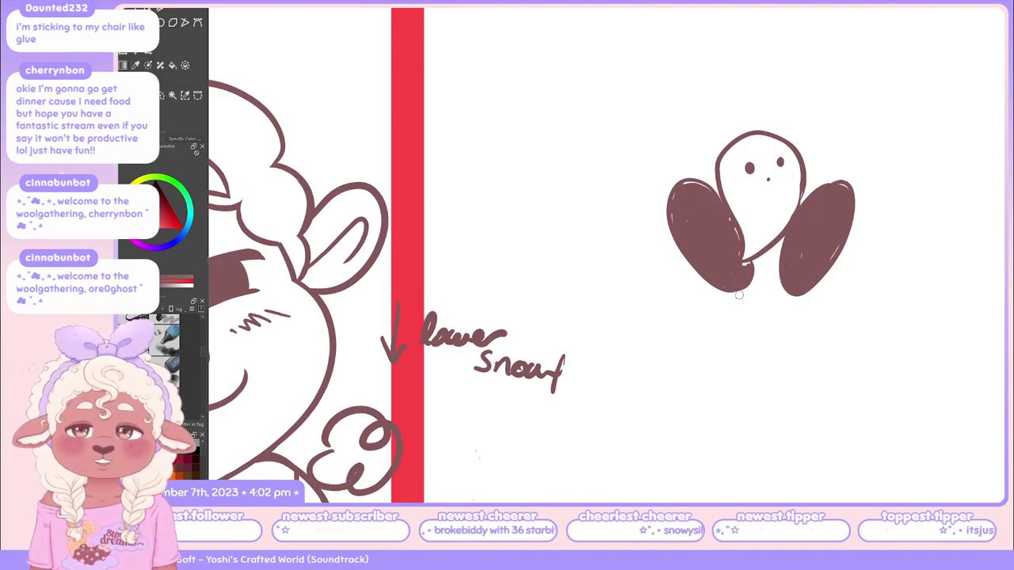
Draw a flat solid brown oval below the ghost as the upper wafer of a sandwich cookie
left_click_drag(828, 303, 759, 304)
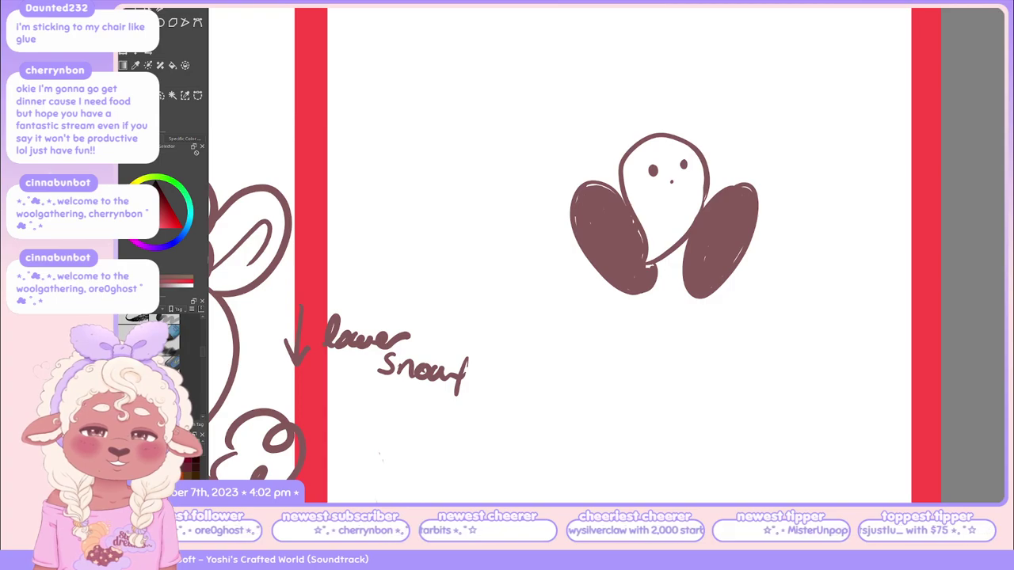
left_click_drag(846, 231, 829, 263)
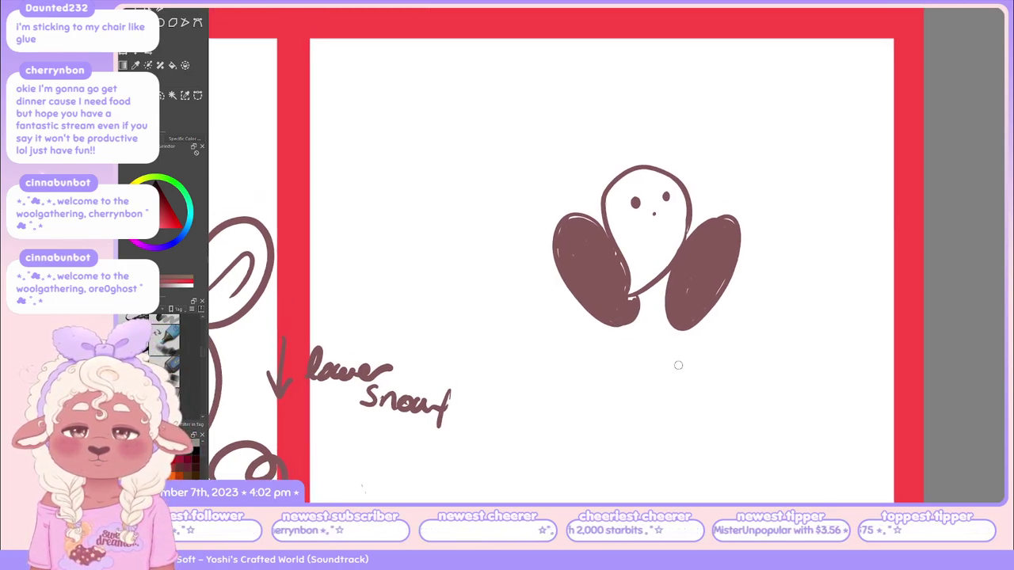
mouse_move(725, 361)
left_mouse_down()
mouse_move(802, 354)
mouse_move(709, 385)
left_mouse_up()
key("ctrl+z")
mouse_move(784, 355)
left_mouse_down()
mouse_move(820, 360)
mouse_move(693, 372)
mouse_move(717, 385)
mouse_move(805, 386)
left_mouse_up()
mouse_move(723, 387)
left_mouse_down()
mouse_move(813, 385)
mouse_move(823, 369)
left_mouse_up()
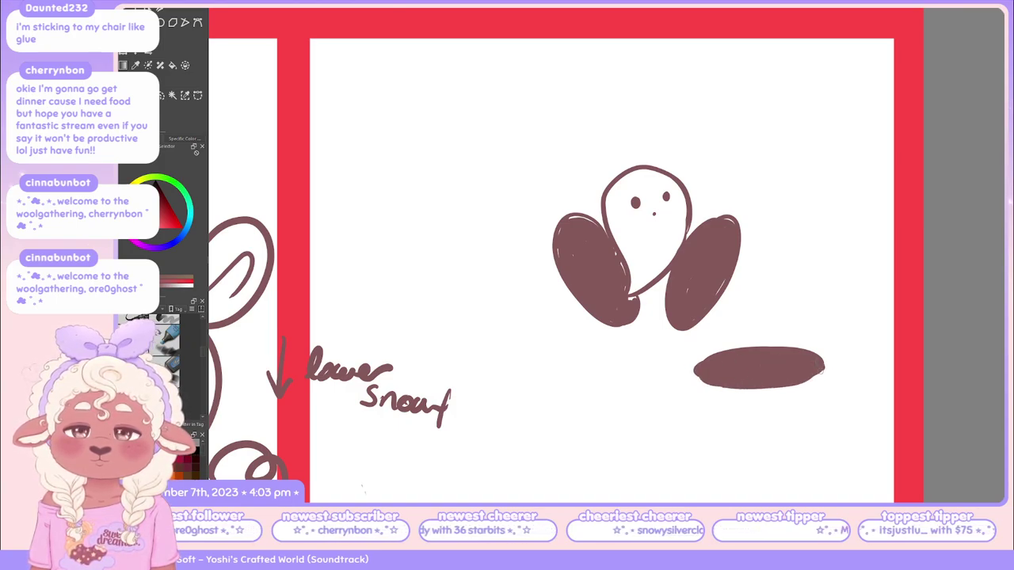
mouse_move(696, 358)
left_mouse_down()
mouse_move(710, 404)
mouse_move(816, 400)
mouse_move(804, 406)
mouse_move(820, 375)
left_mouse_up()
Add a white cream layer and a lower wafer to the sandwich cookie, with a tiny dotted face on the cream
mouse_move(695, 404)
left_mouse_down()
mouse_move(706, 426)
mouse_move(821, 414)
left_mouse_up()
key("ctrl+z")
left_click_drag(697, 406, 821, 410)
key("ctrl+z")
left_click_drag(699, 403, 817, 405)
left_click_drag(703, 411, 825, 406)
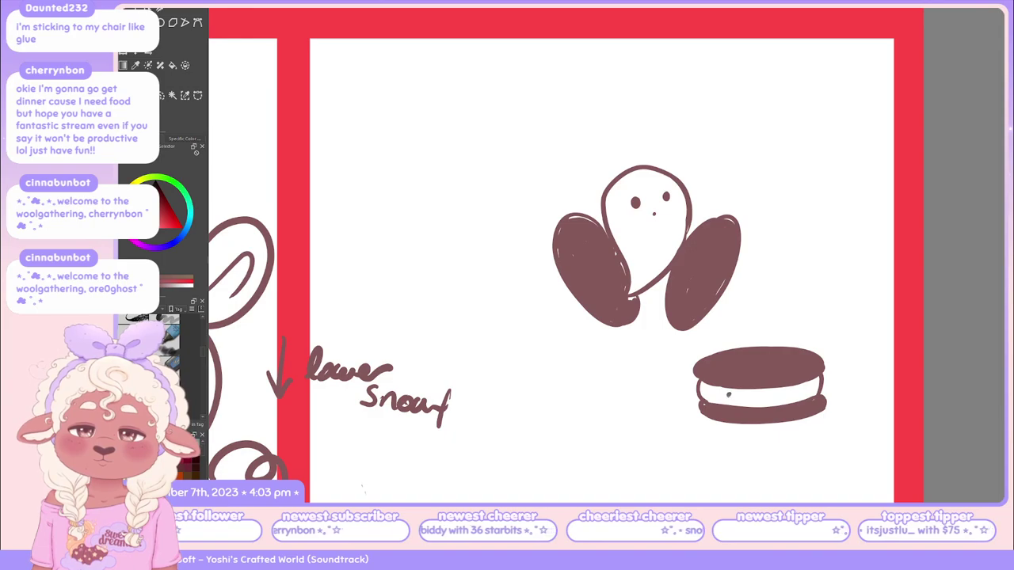
left_click(730, 393)
left_click(761, 394)
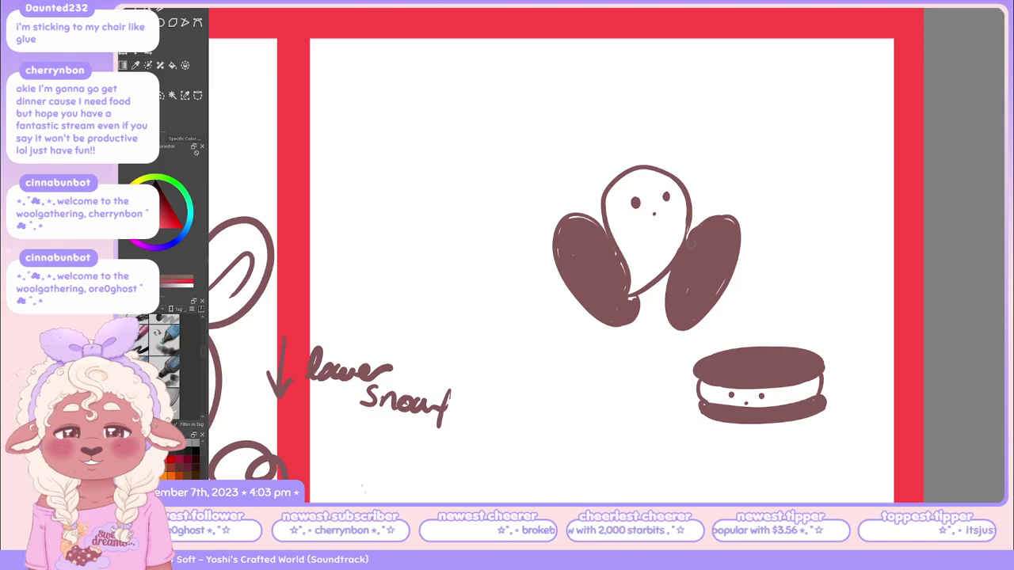
Erase a small rounded hand shape into each cookie beside the ghost so it appears to hold them
key("p")
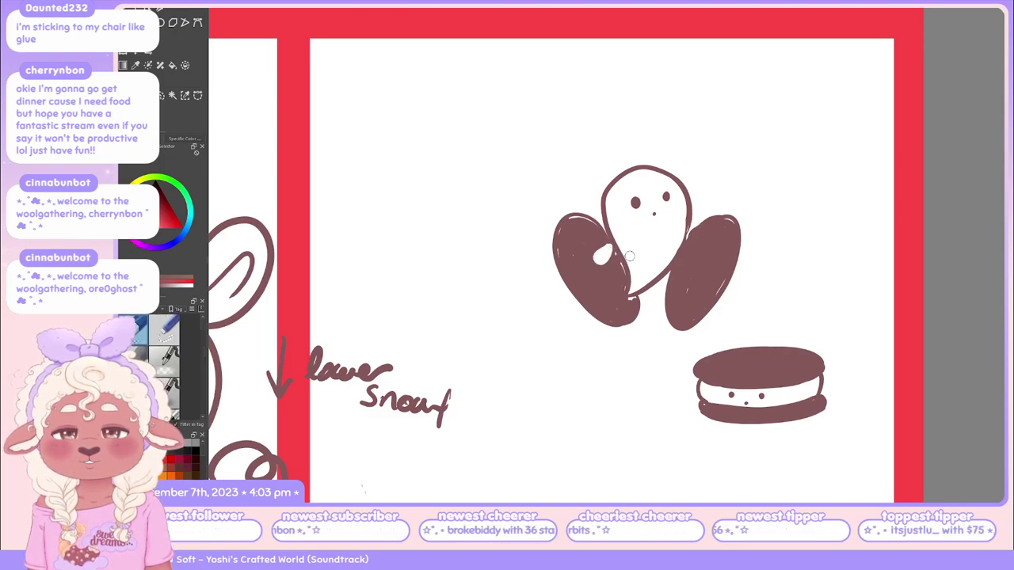
left_click_drag(693, 255, 694, 253)
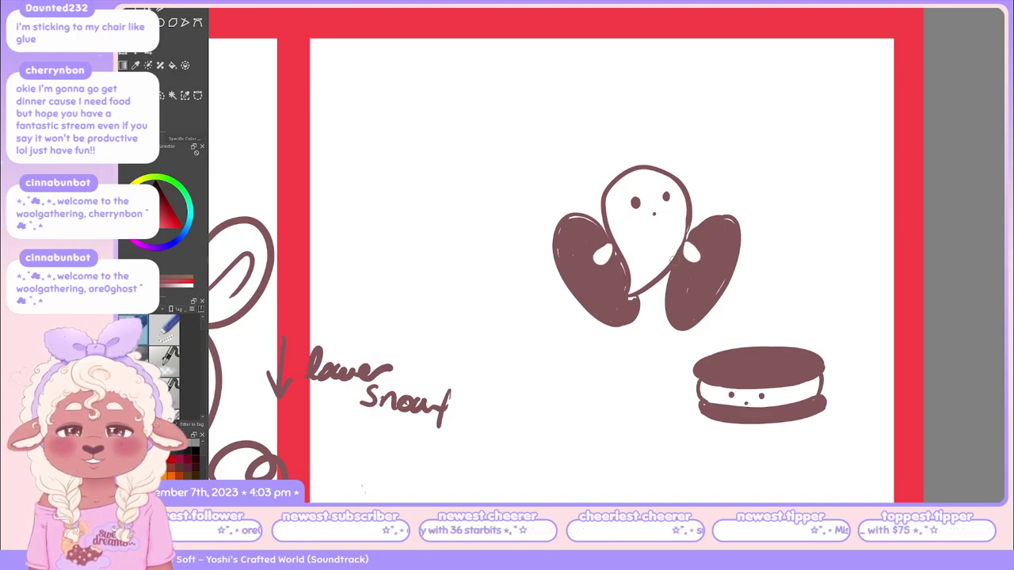
mouse_move(610, 248)
left_mouse_down()
mouse_move(599, 256)
mouse_move(607, 250)
left_mouse_up()
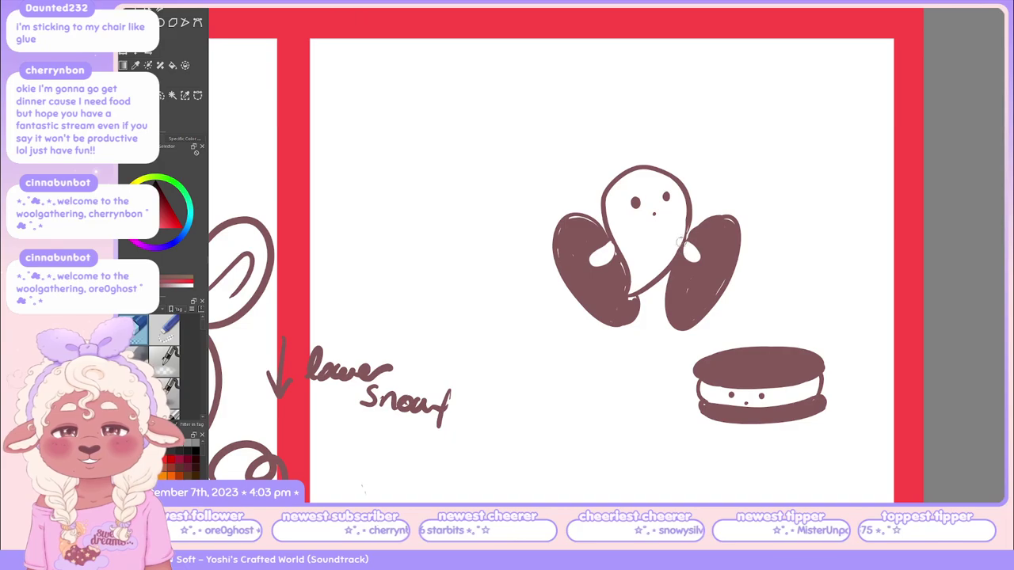
mouse_move(686, 245)
left_mouse_down()
mouse_move(697, 254)
mouse_move(688, 248)
left_mouse_up()
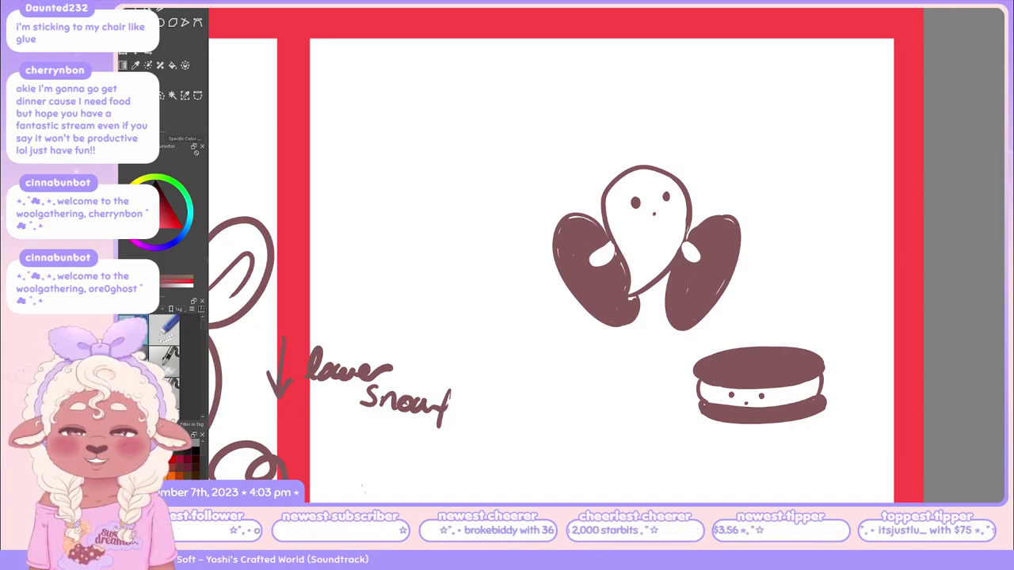
Clear the ghost and cookie doodles together with the handwritten snout note and arrow, and return to the sheep line art
key("Delete")
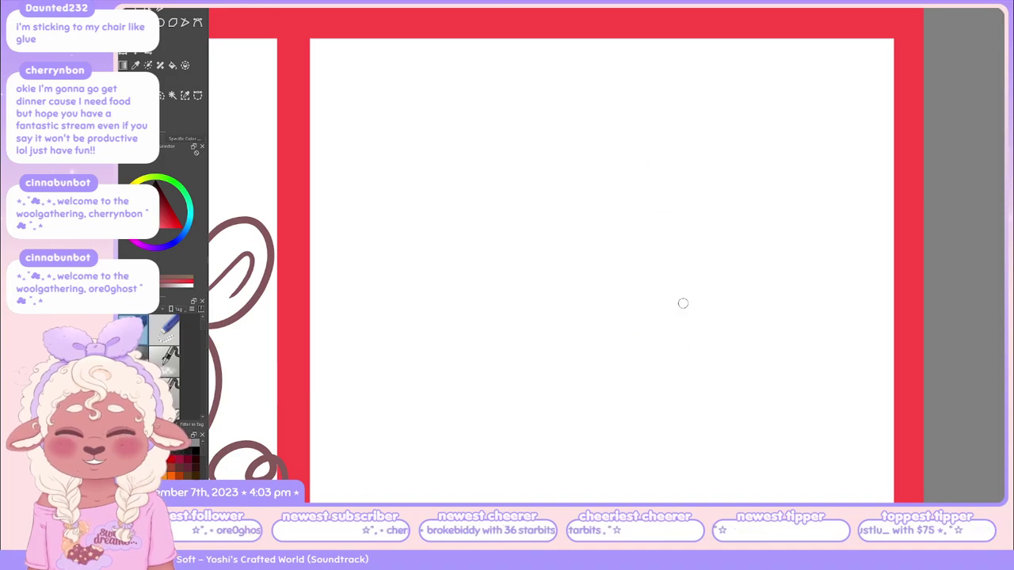
scroll(682, 393, "up", 5)
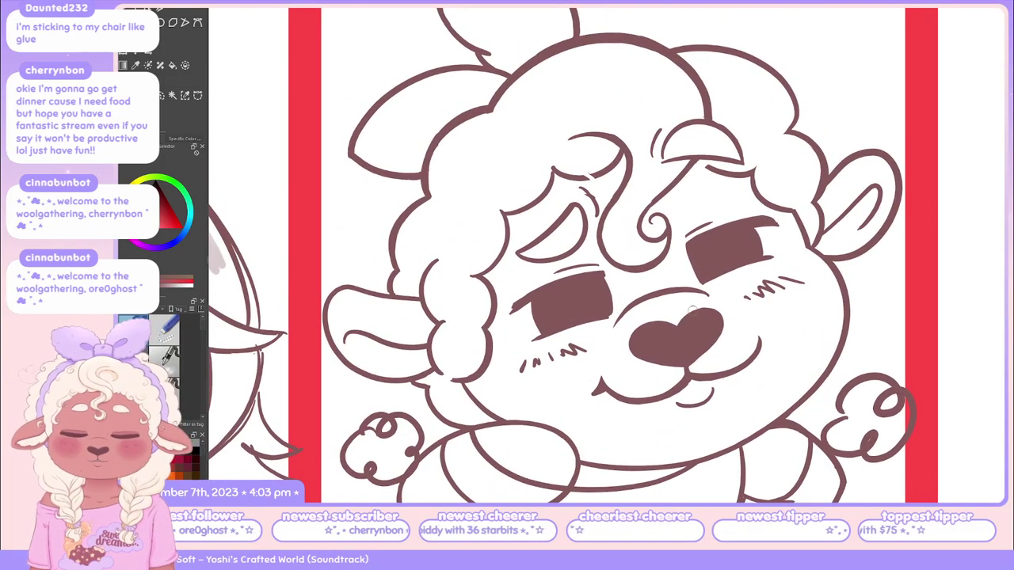
scroll(690, 308, "down", 3)
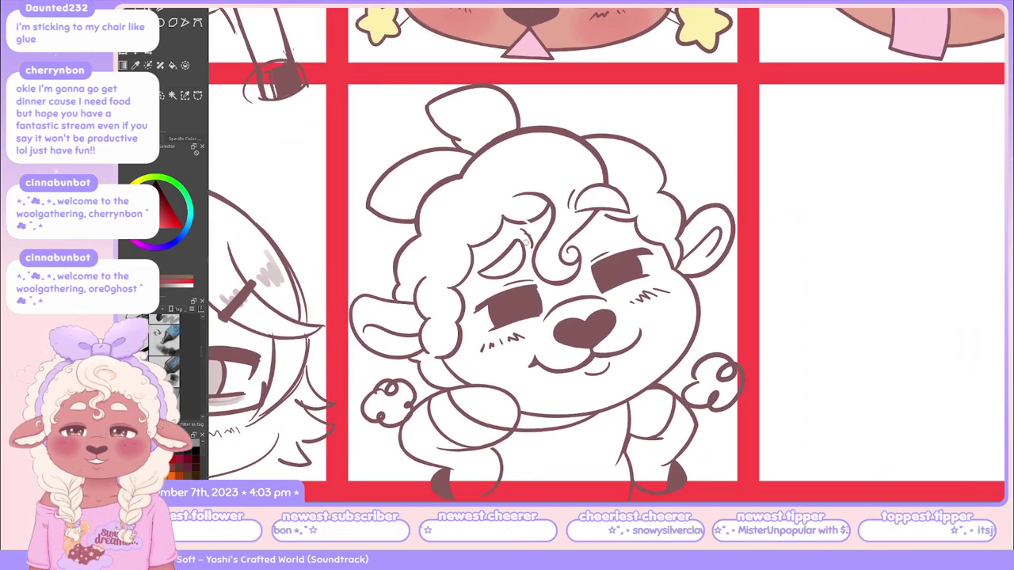
scroll(526, 242, "up", 3)
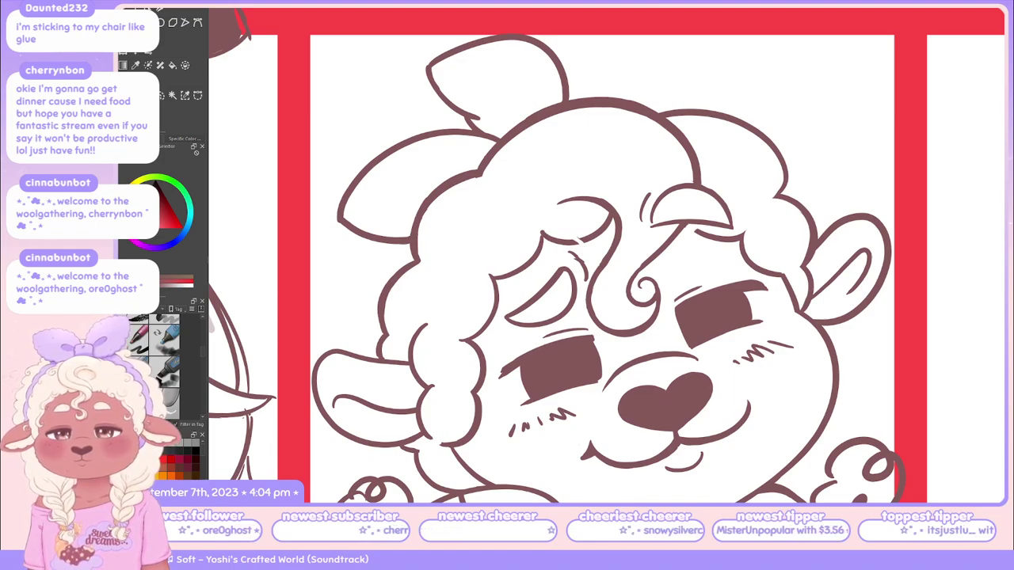
key("p")
key("p")
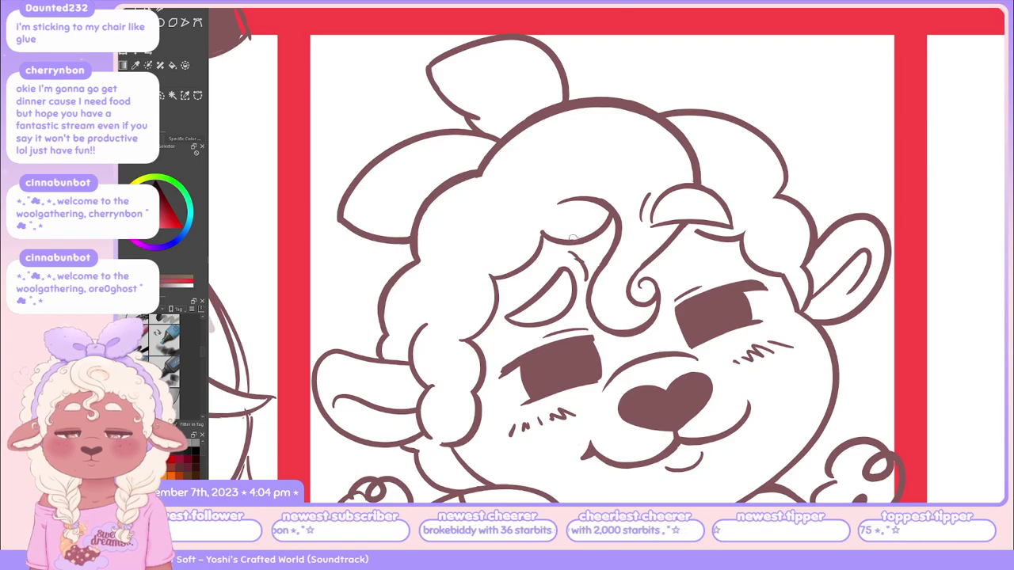
key("p")
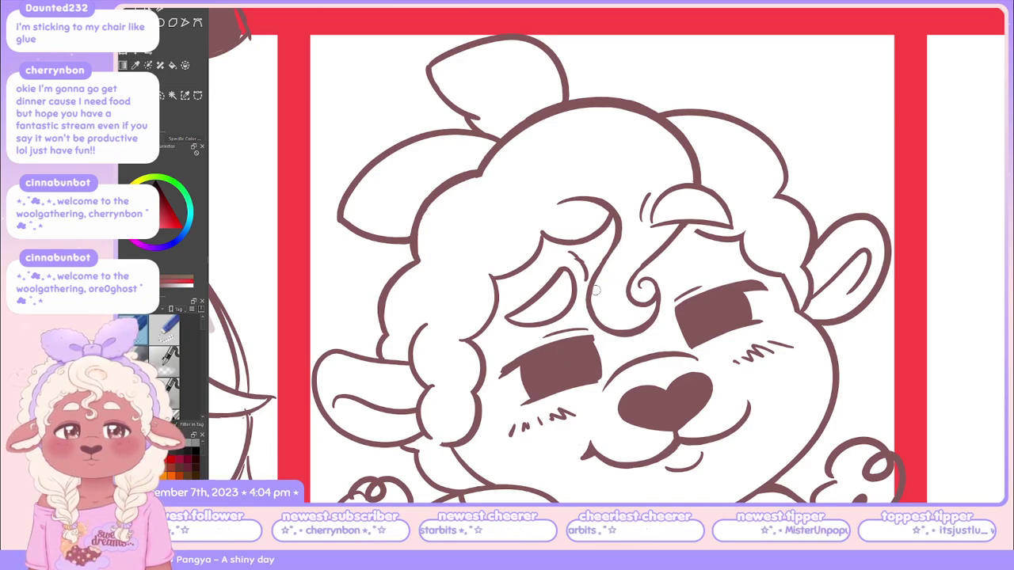
key("b")
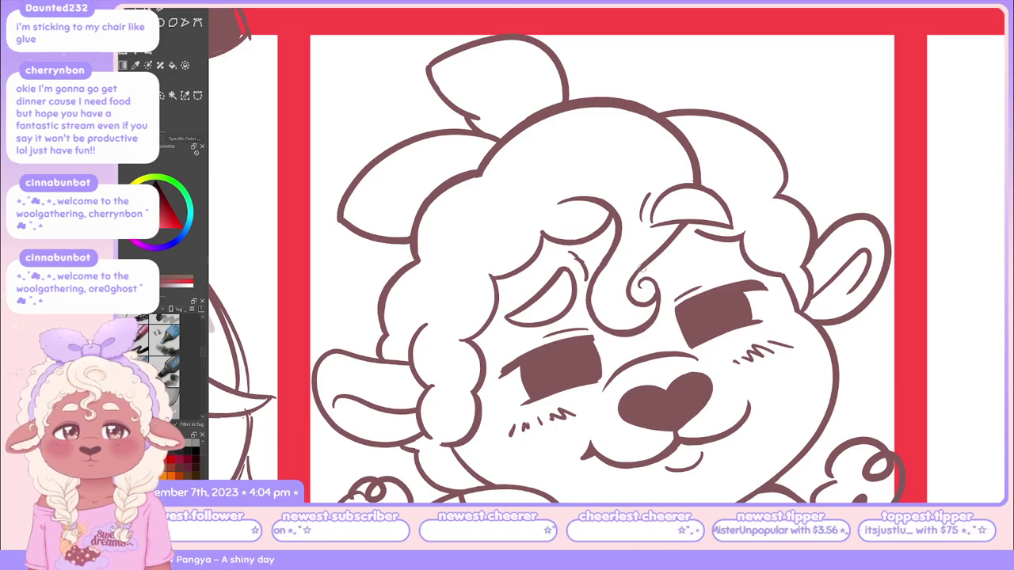
left_click_drag(632, 290, 642, 272)
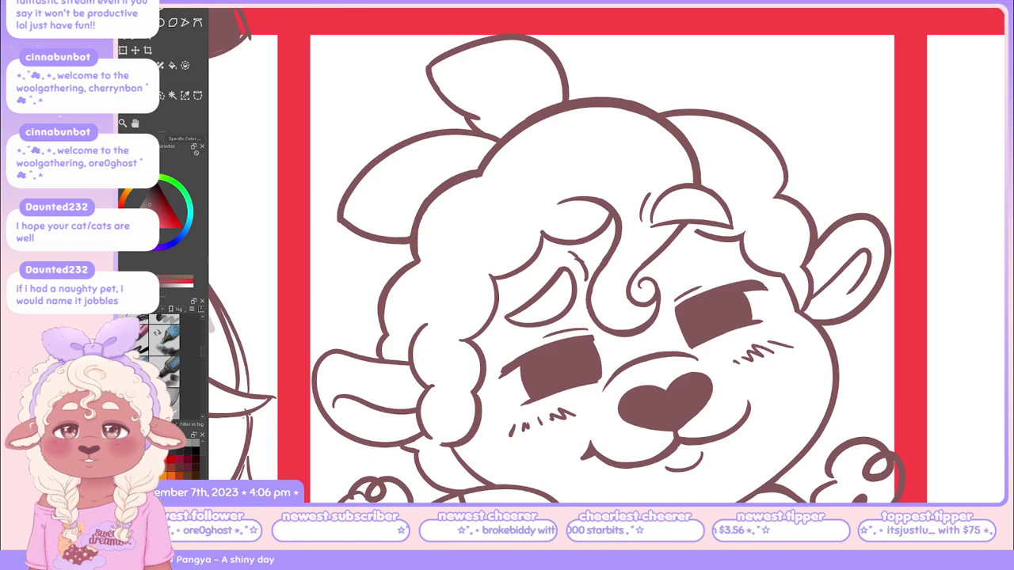
Switch to the cat toy product photo and examine the mouse-shaped treat dispensers
key("alt+Tab")
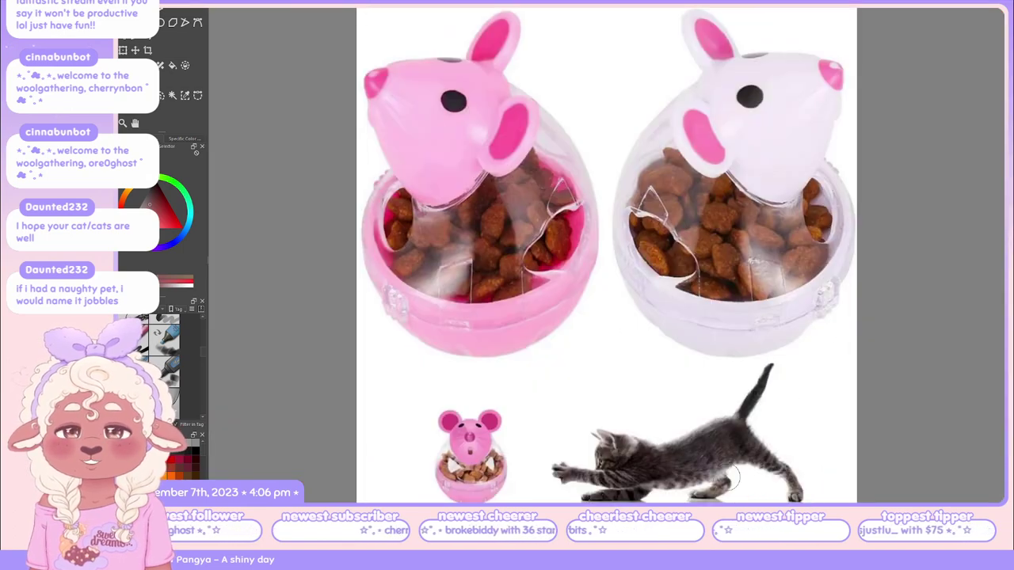
scroll(782, 403, "down", 1)
scroll(534, 448, "up", 1)
scroll(534, 448, "up", 1)
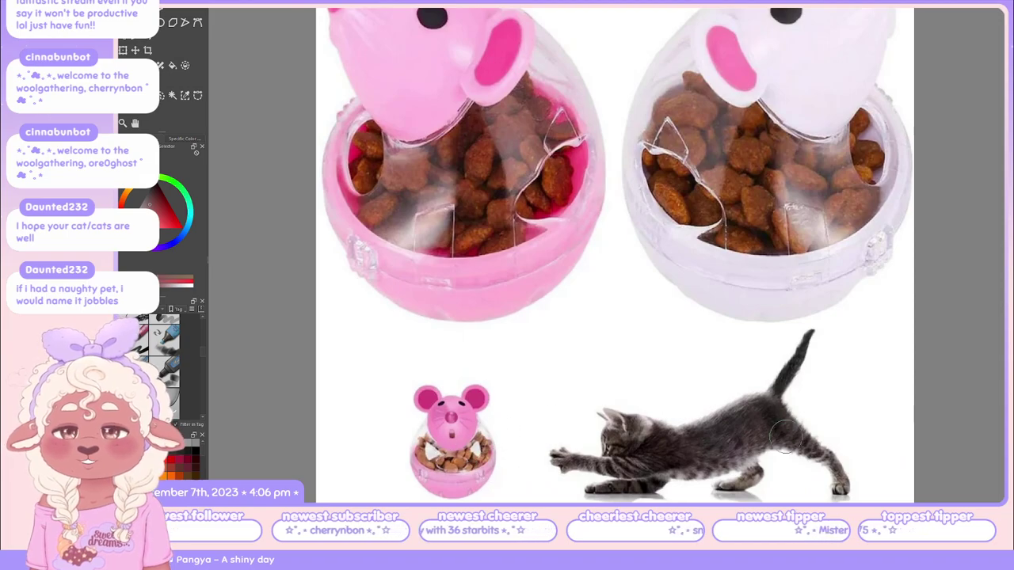
scroll(699, 420, "down", 2)
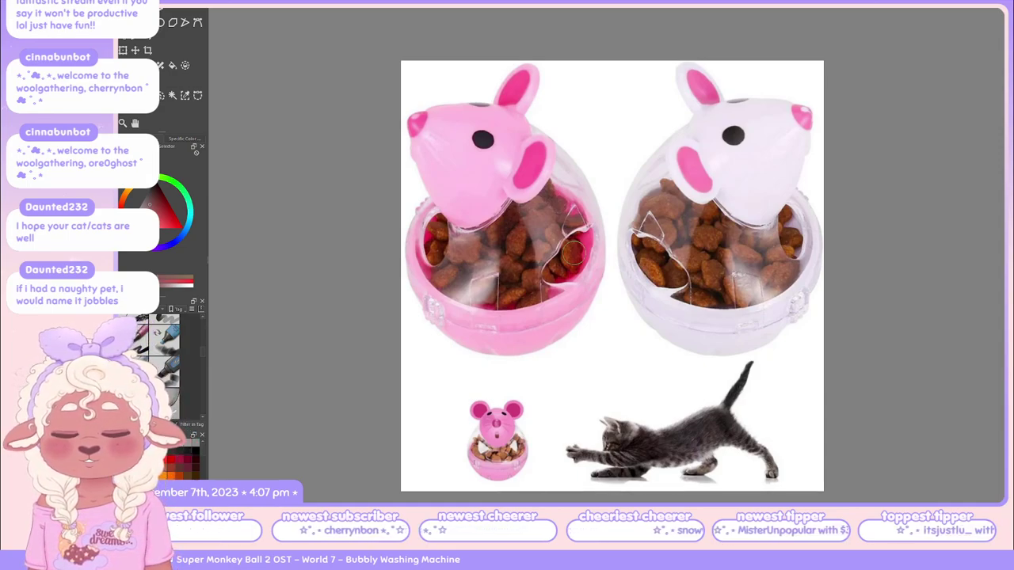
left_click_drag(572, 252, 577, 263)
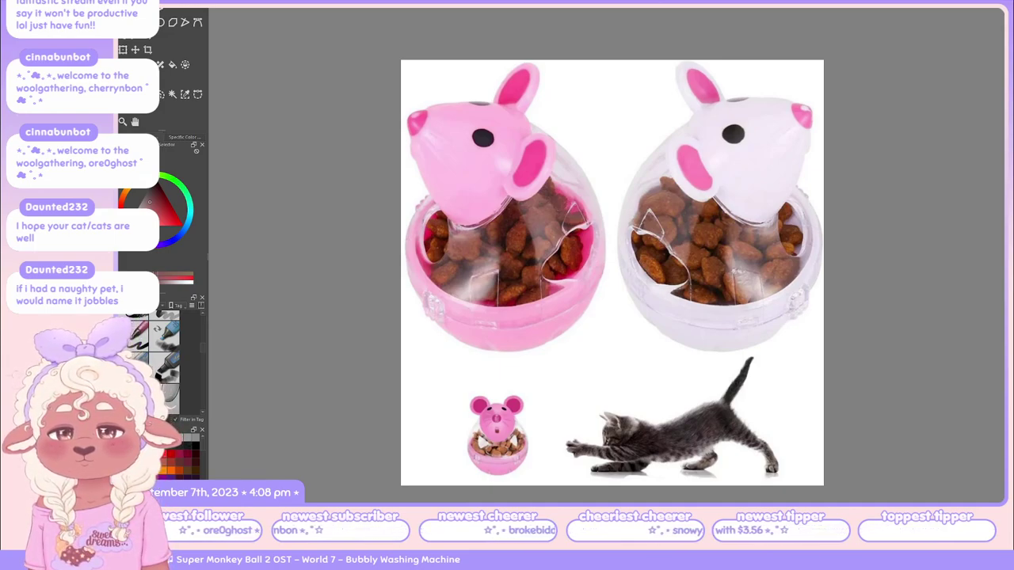
Bring in the chat screenshot, crop it to the message "if i had a naughty pet, i would name it jobbles", and clear the selection
key("ctrl+v")
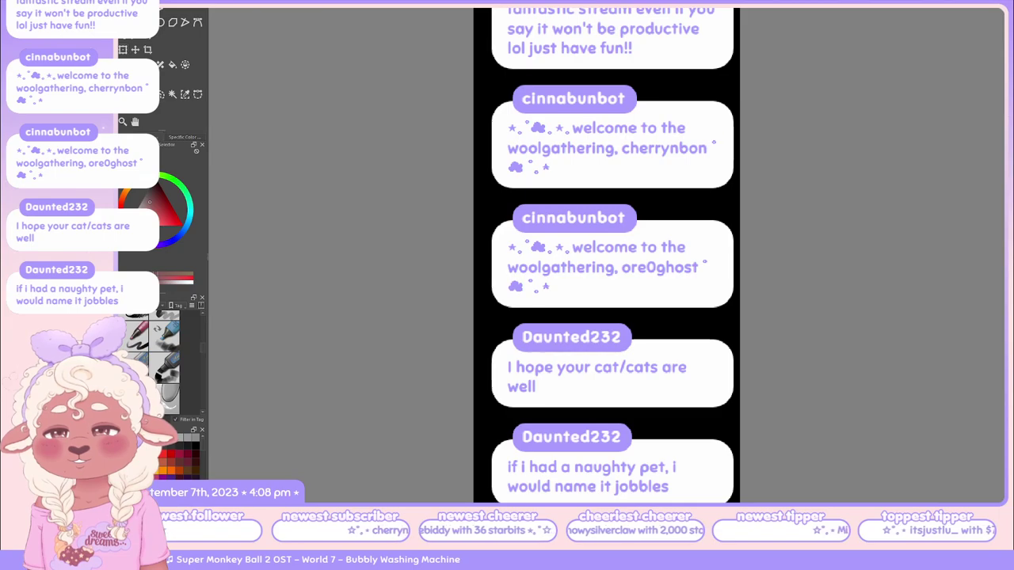
left_click_drag(632, 481, 741, 504)
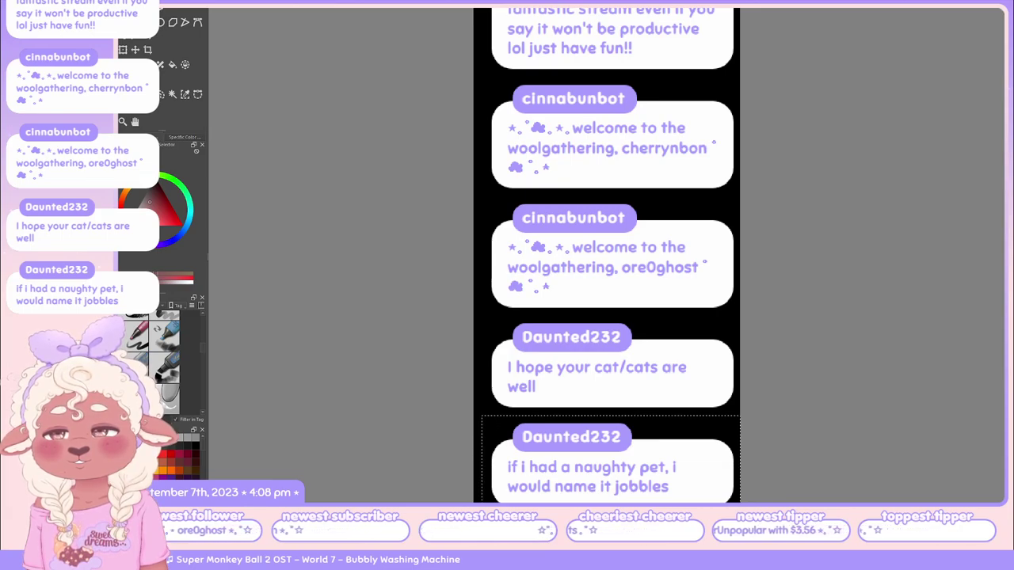
key("ctrl+shift+x")
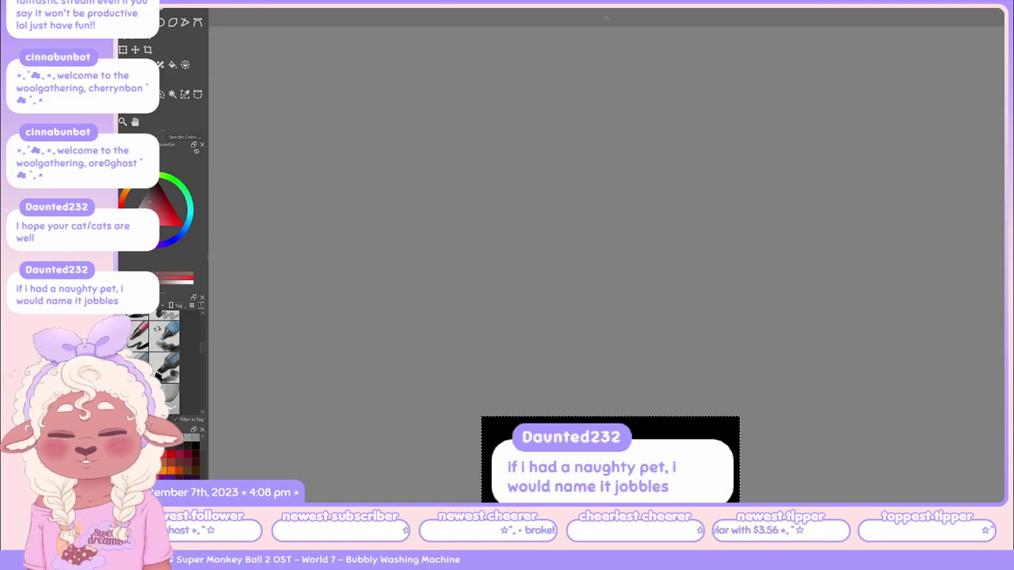
key("ctrl+d")
left_click_drag(610, 459, 610, 353)
scroll(610, 237, "up", 1)
left_click_drag(610, 396, 561, 313)
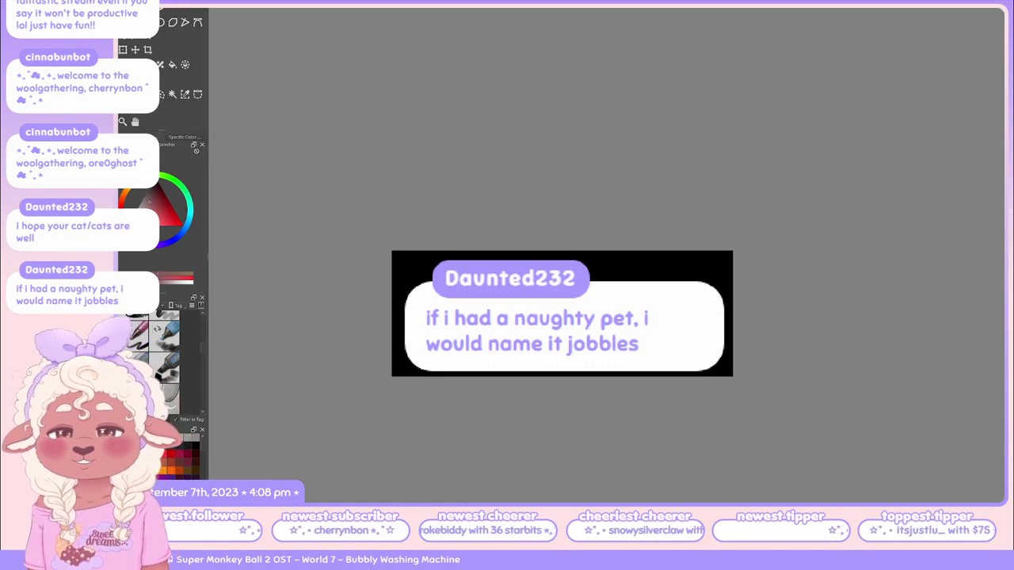
Delete the black background around the cropped chat message bubble and clear the selection
key("w")
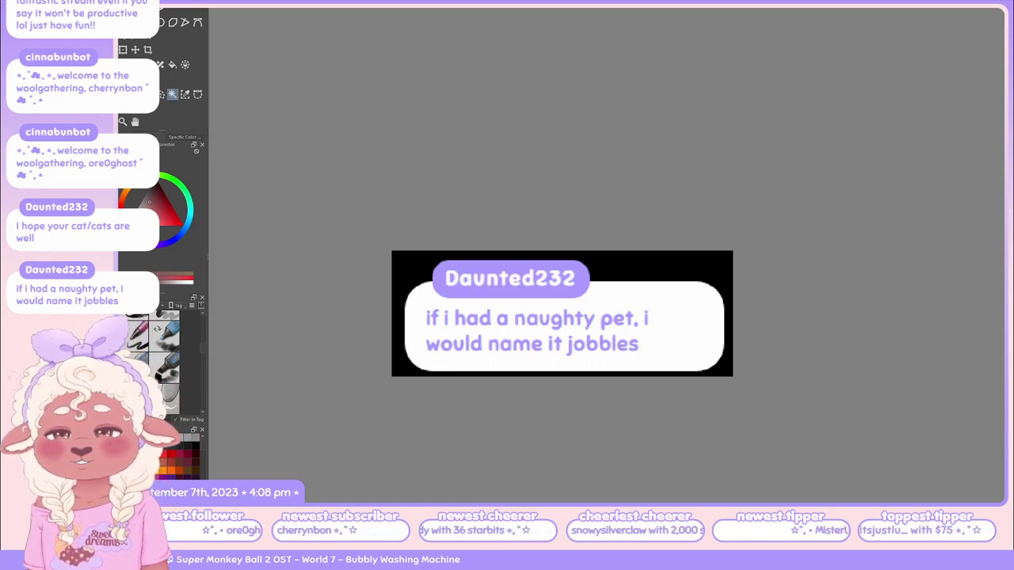
key("Delete")
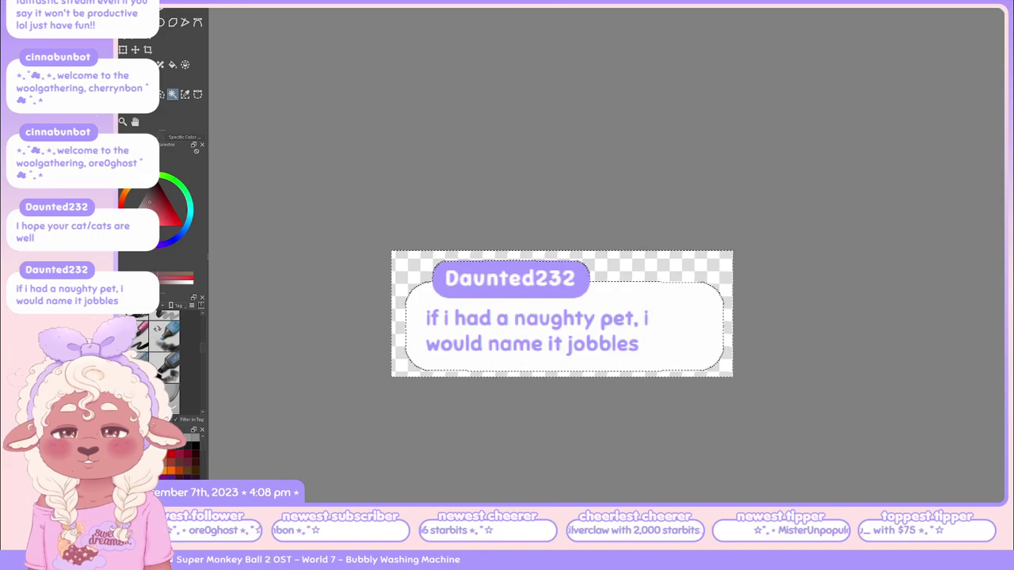
key("ctrl+d")
key("ctrl+z")
key("ctrl+d")
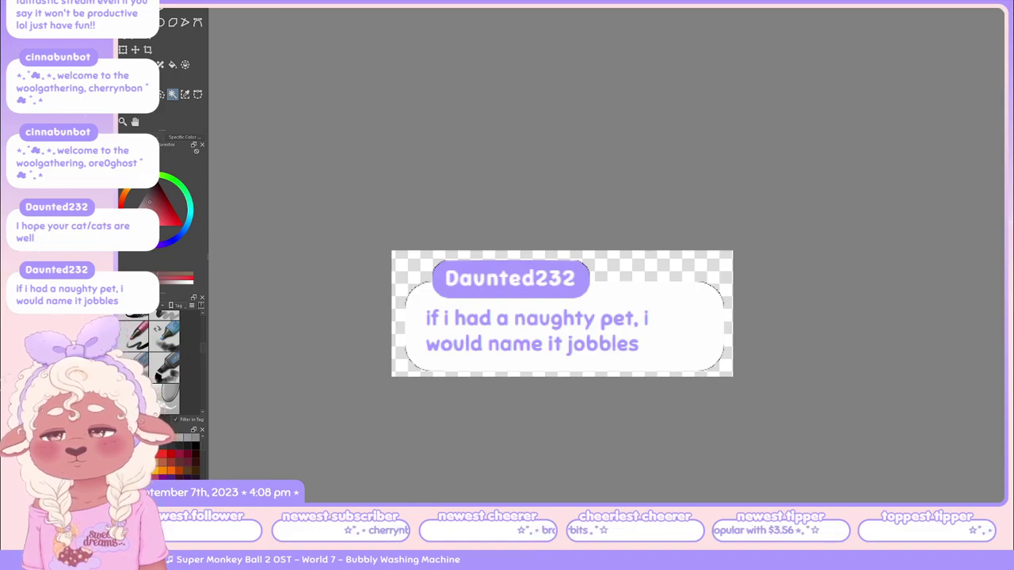
key("p")
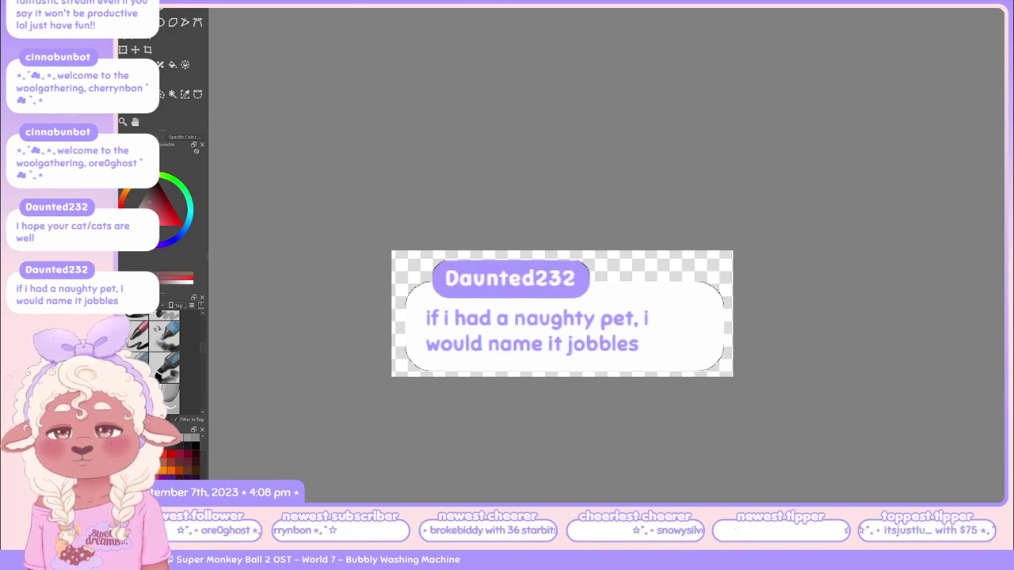
key("ctrl+z")
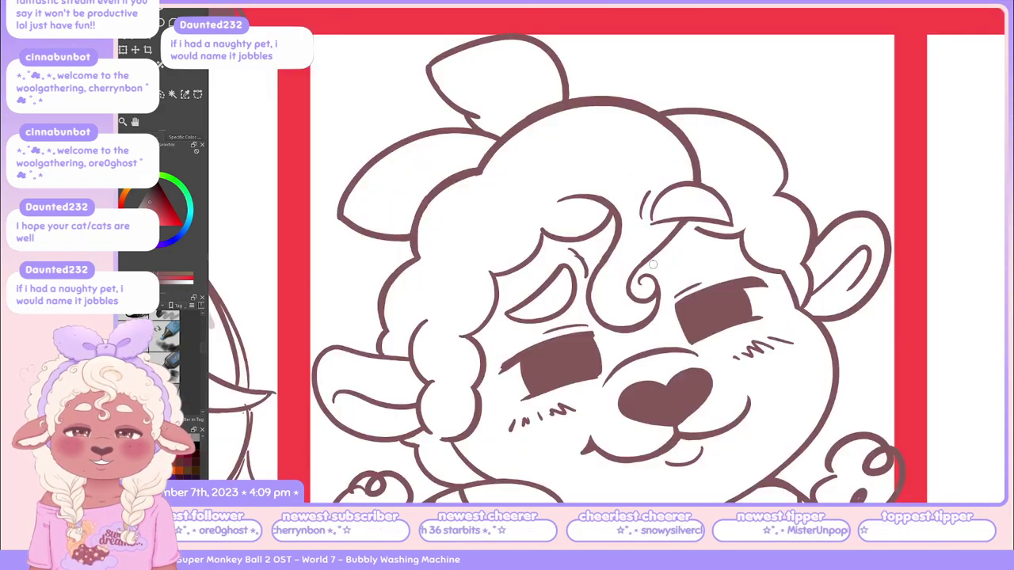
Return to the sheep line art and redraw the small curved accent mark beside the left eyebrow
scroll(634, 254, "down", 2)
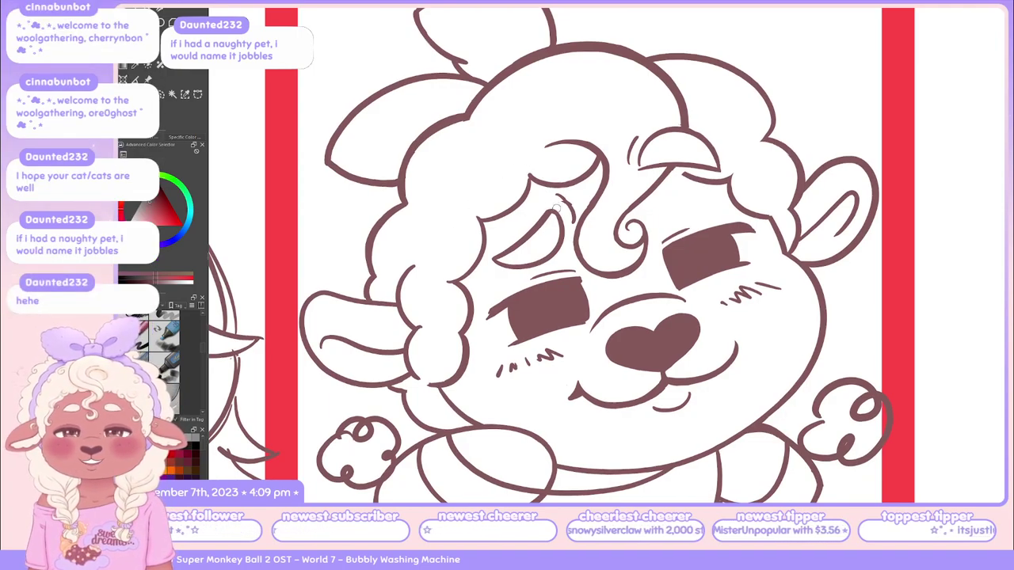
key("p")
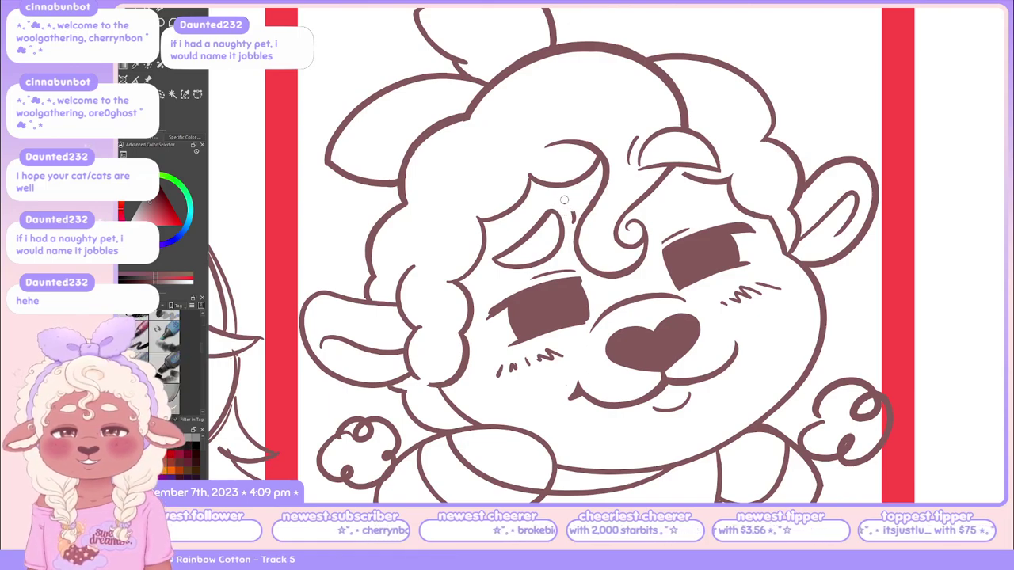
left_click_drag(561, 203, 577, 224)
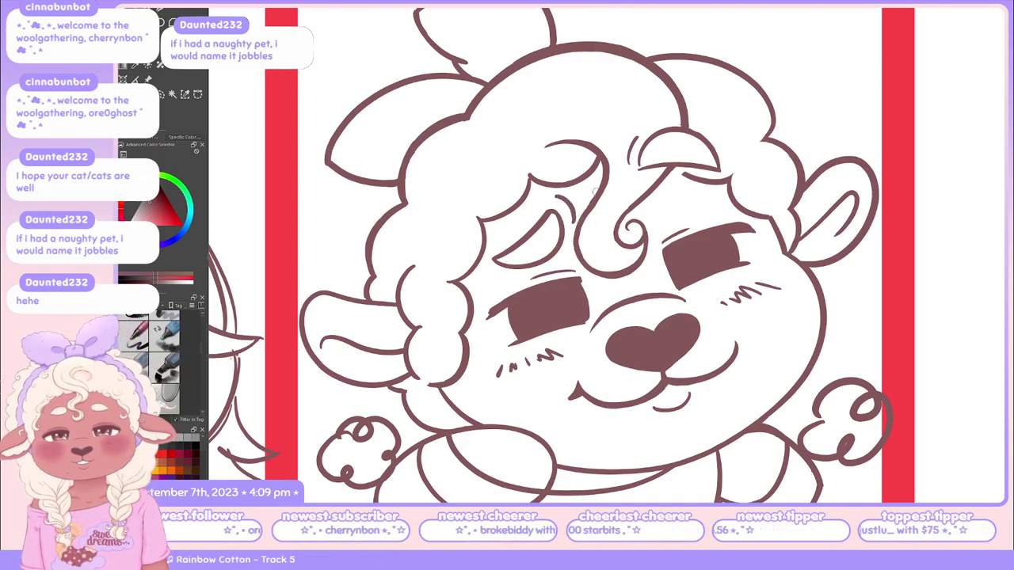
mouse_move(652, 141)
left_mouse_down()
mouse_move(638, 169)
mouse_move(662, 130)
left_mouse_up()
key("ctrl+z")
key("ctrl+z")
mouse_move(637, 171)
left_mouse_down()
mouse_move(645, 149)
mouse_move(659, 147)
mouse_move(635, 160)
mouse_move(645, 150)
left_mouse_up()
key("ctrl+z")
key("ctrl+z")
key("ctrl+z")
key("ctrl+z")
key("ctrl+z")
mouse_move(651, 159)
left_mouse_down()
mouse_move(662, 149)
mouse_move(640, 149)
left_mouse_up()
key("ctrl+z")
key("ctrl+z")
key("ctrl+z")
key("ctrl+z")
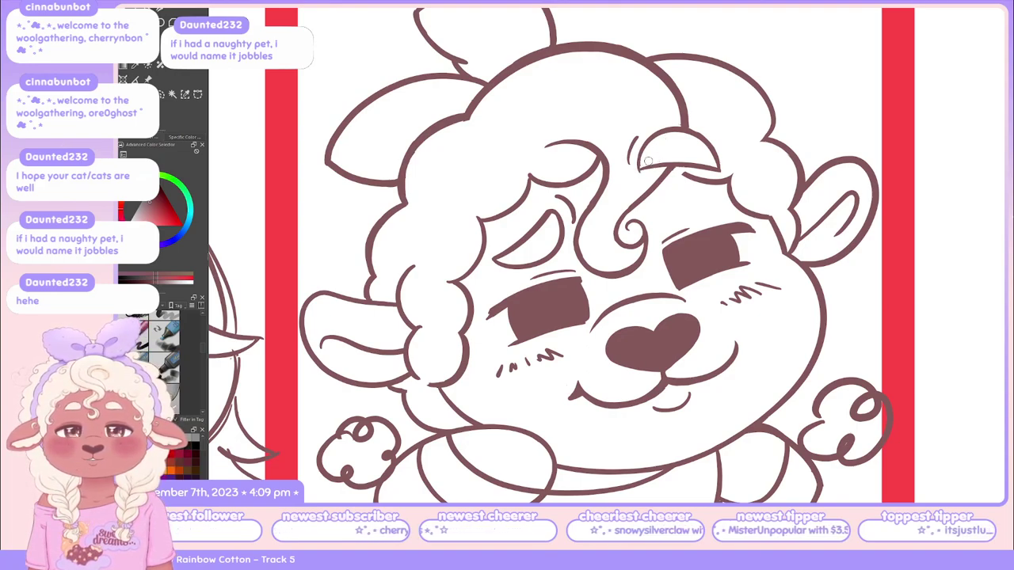
Redraw the short hairline curve beneath the right eyebrow so it joins the forehead curl to the wool edge
key("e")
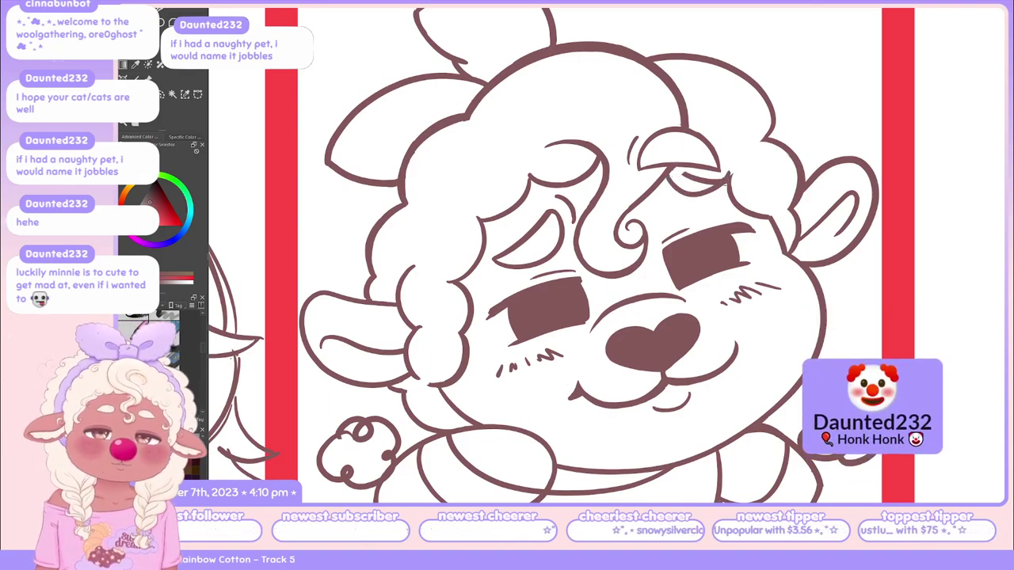
left_click_drag(670, 175, 721, 189)
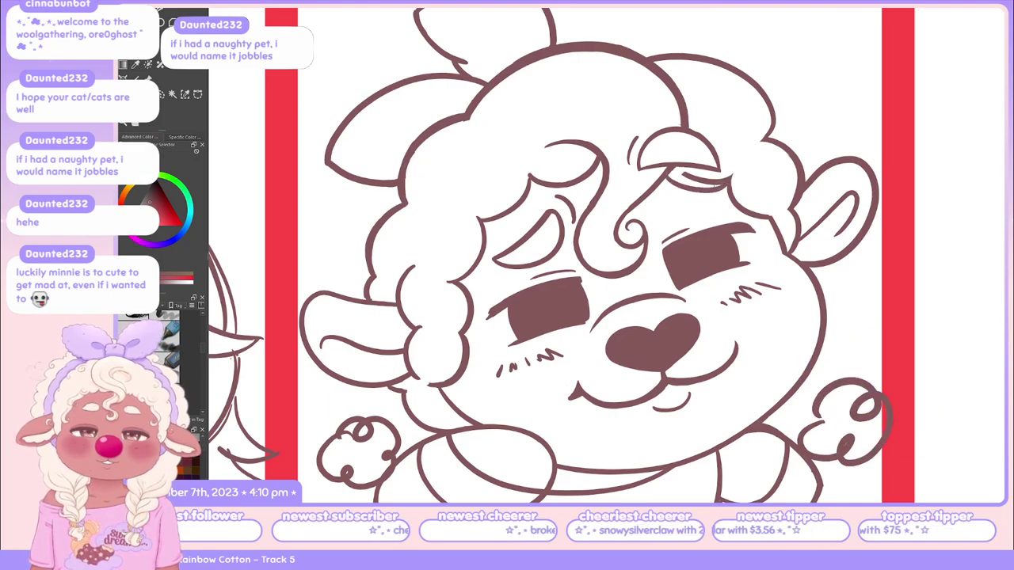
key("ctrl+z")
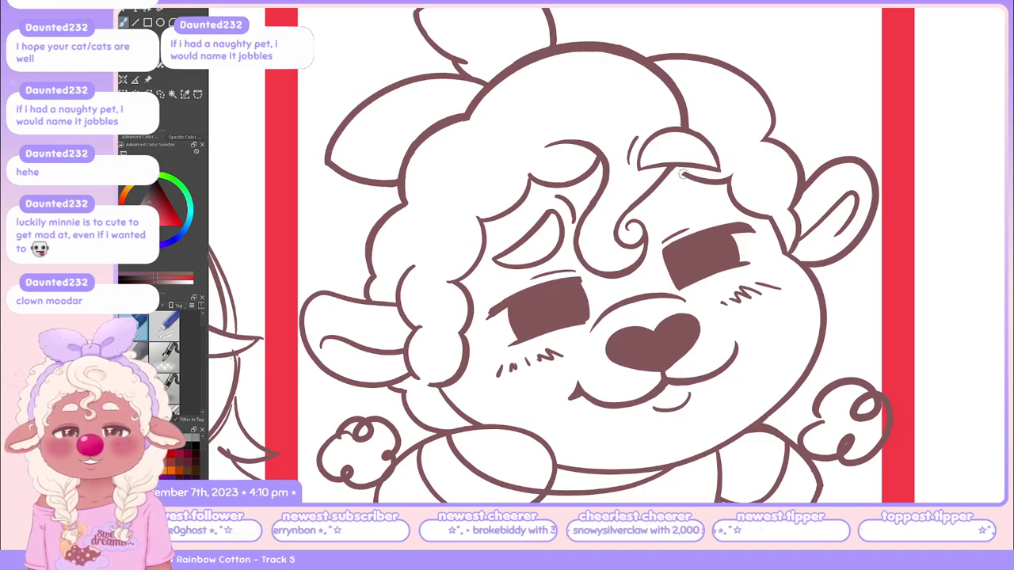
left_click_drag(670, 175, 735, 187)
key("ctrl+z")
left_click_drag(670, 173, 738, 174)
key("ctrl+z")
left_click_drag(669, 173, 730, 181)
key("ctrl+z")
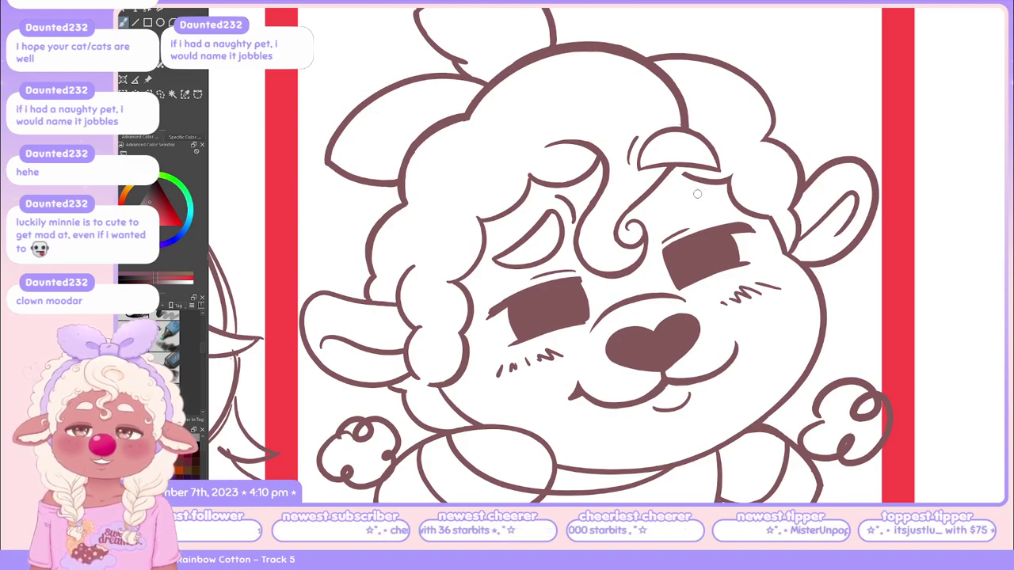
mouse_move(671, 173)
left_mouse_down()
mouse_move(725, 190)
mouse_move(737, 180)
left_mouse_up()
key("ctrl+z")
key("ctrl+z")
key("ctrl+z")
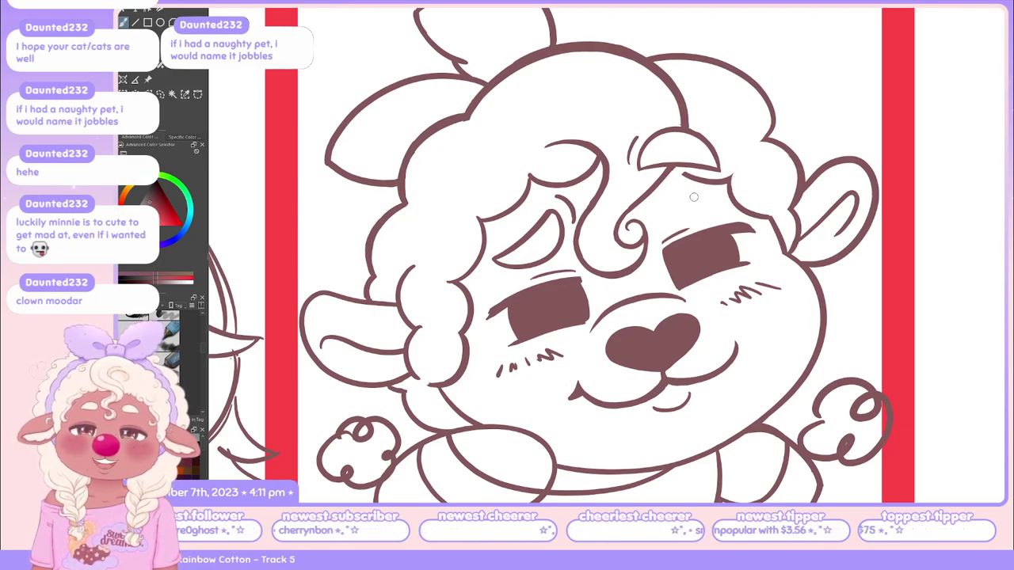
left_click_drag(671, 173, 737, 180)
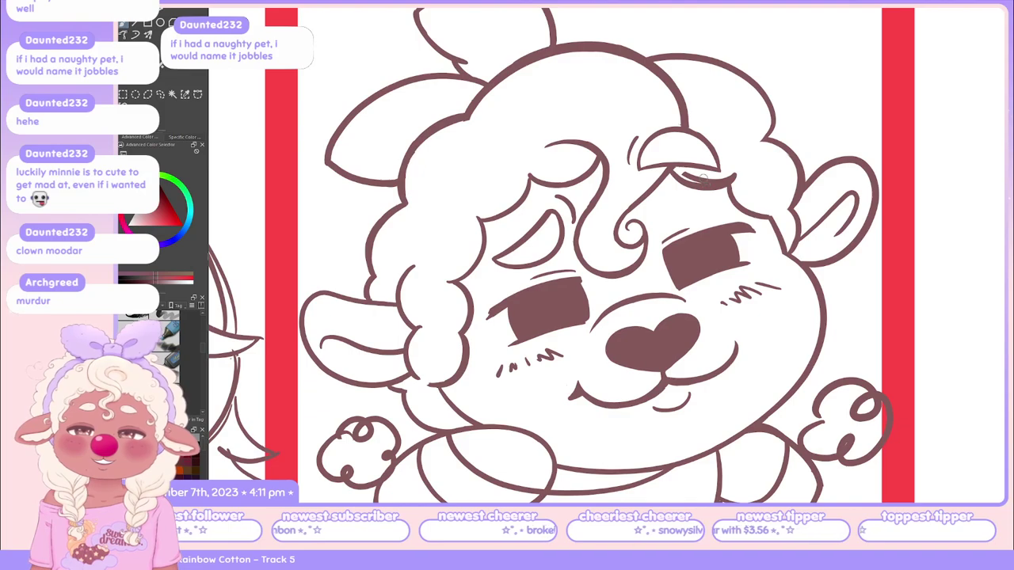
key("ctrl+z")
mouse_move(673, 173)
left_mouse_down()
mouse_move(733, 169)
mouse_move(699, 180)
mouse_move(681, 171)
mouse_move(735, 182)
left_mouse_up()
key("ctrl+z")
key("ctrl+z")
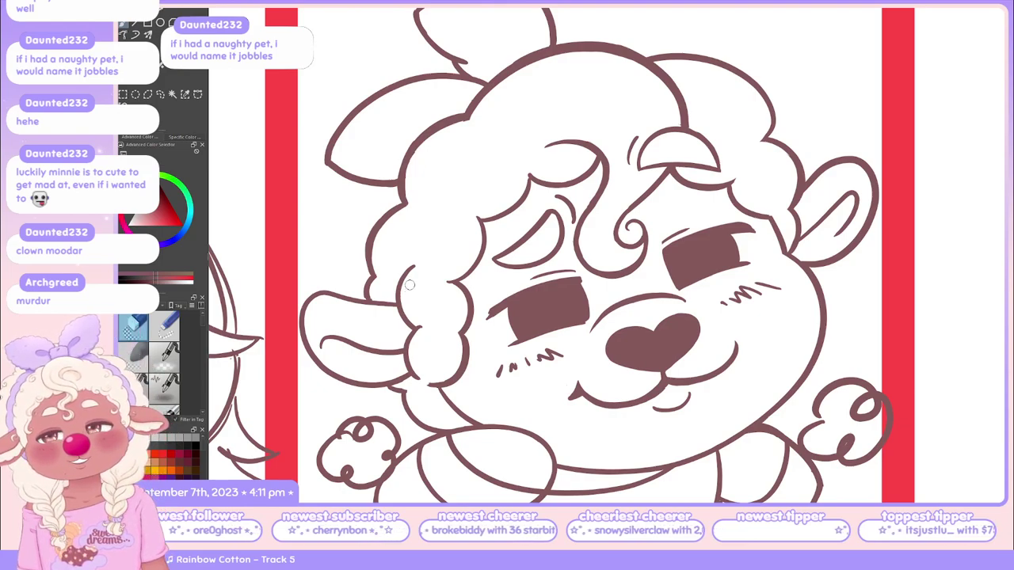
Lasso the sheep's snout, nose and mouth, shift them slightly to the right, and clear the selection
key("w")
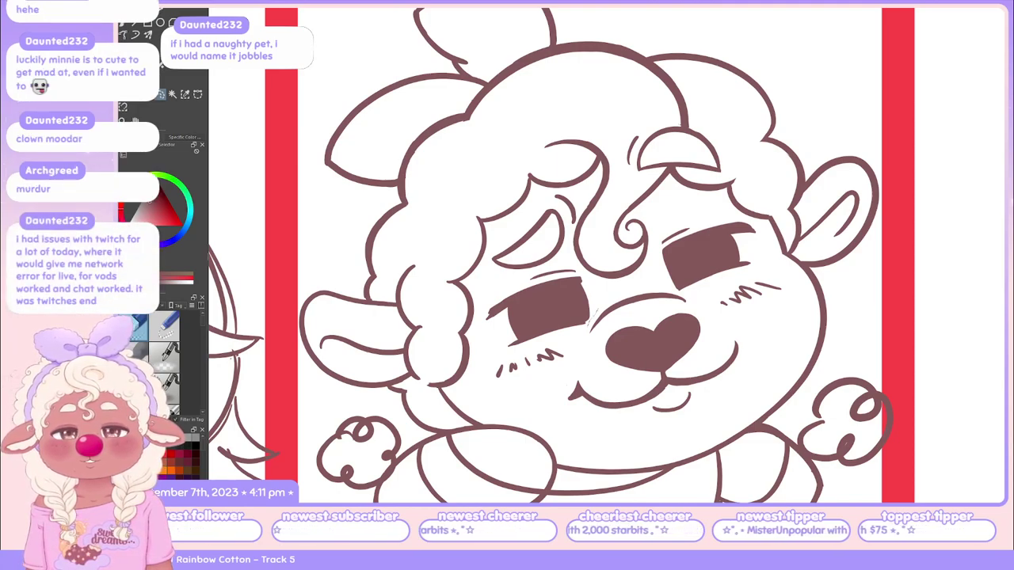
mouse_move(564, 420)
left_mouse_down()
mouse_move(683, 435)
mouse_move(750, 382)
mouse_move(761, 346)
mouse_move(713, 313)
mouse_move(706, 293)
mouse_move(594, 309)
left_mouse_up()
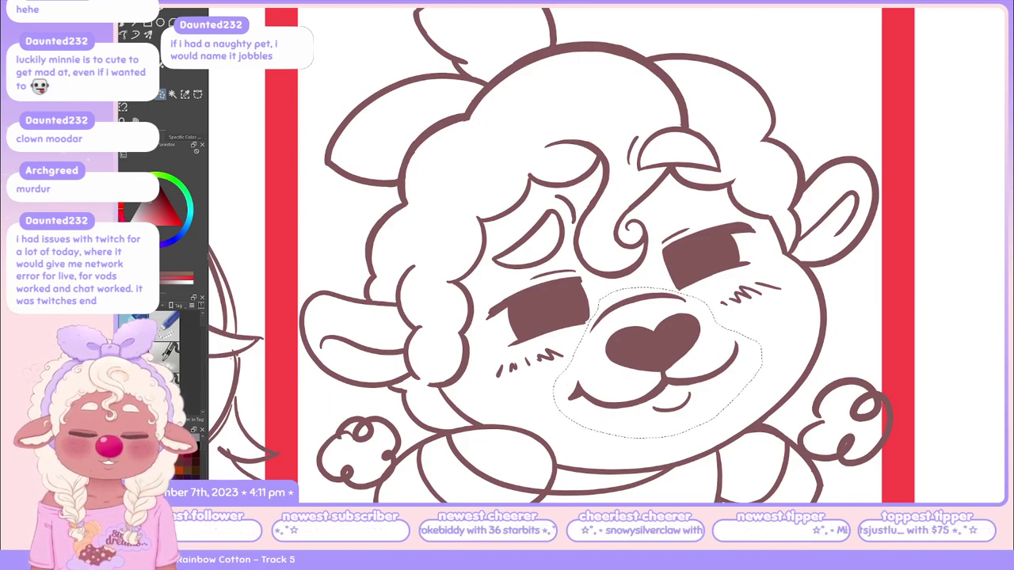
key("ctrl+t")
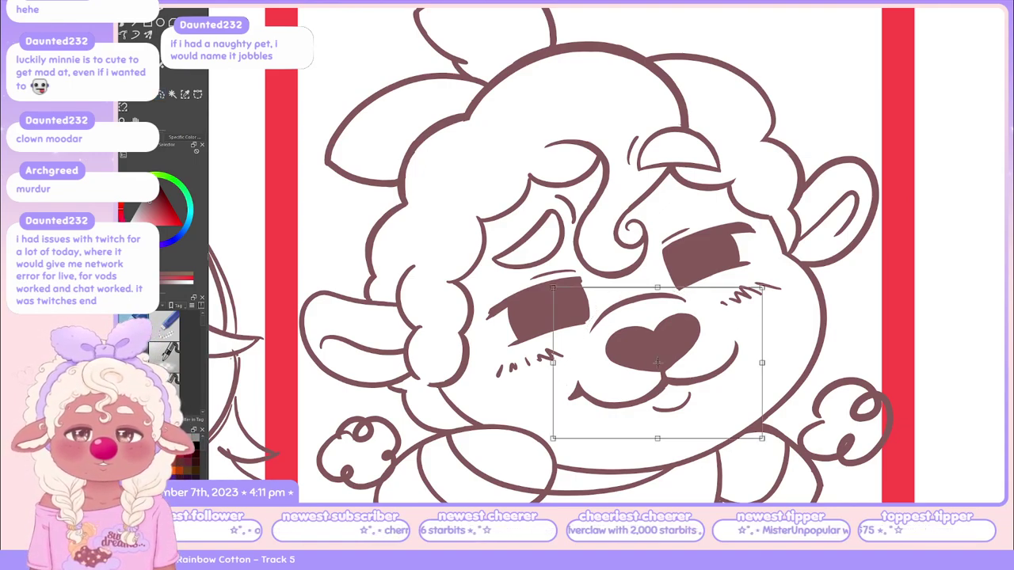
left_click_drag(657, 363, 663, 363)
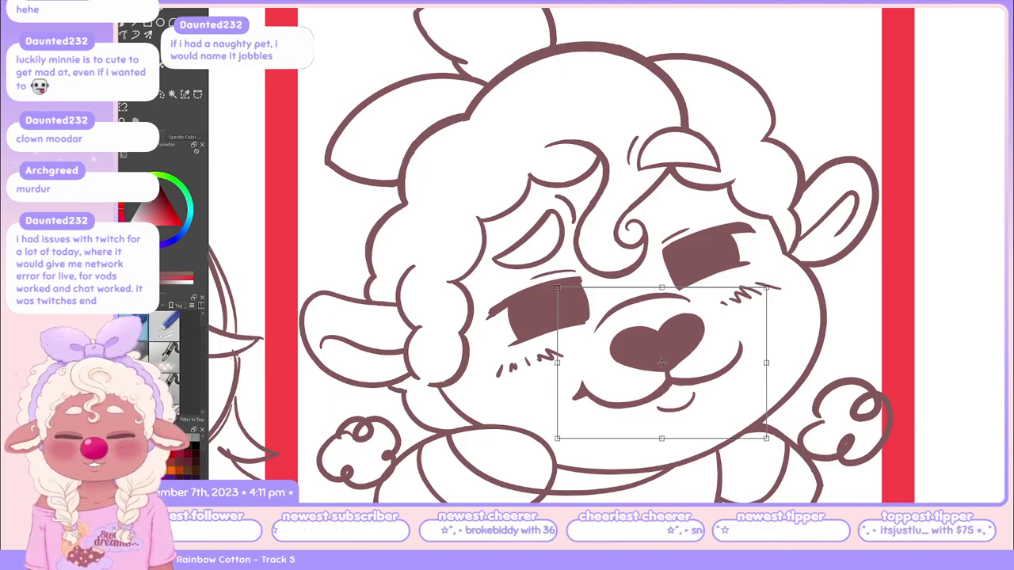
key("Return")
key("ctrl+d")
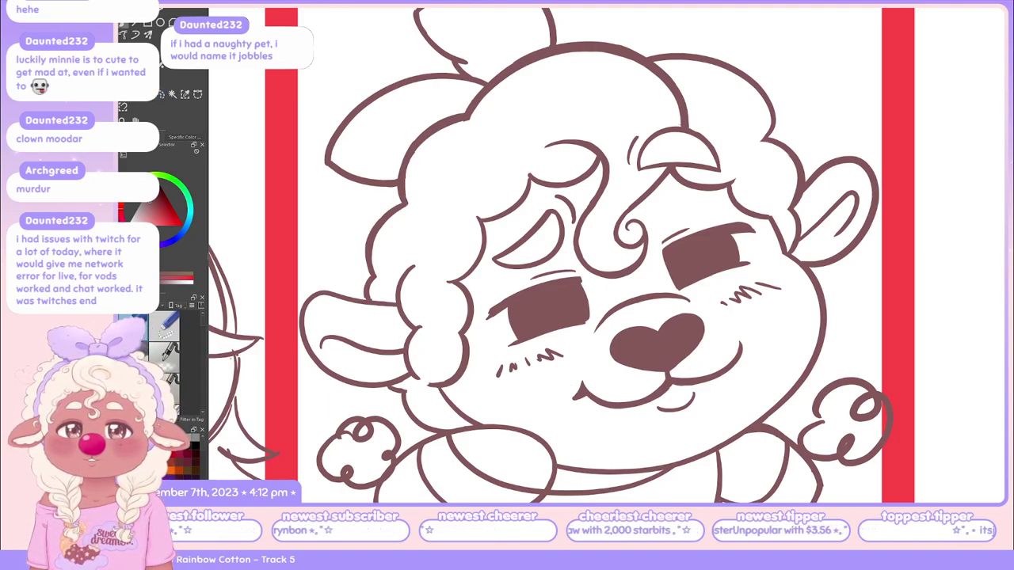
Touch up the upper lid of the left eye and redraw the thin crease above the right eye
key("b")
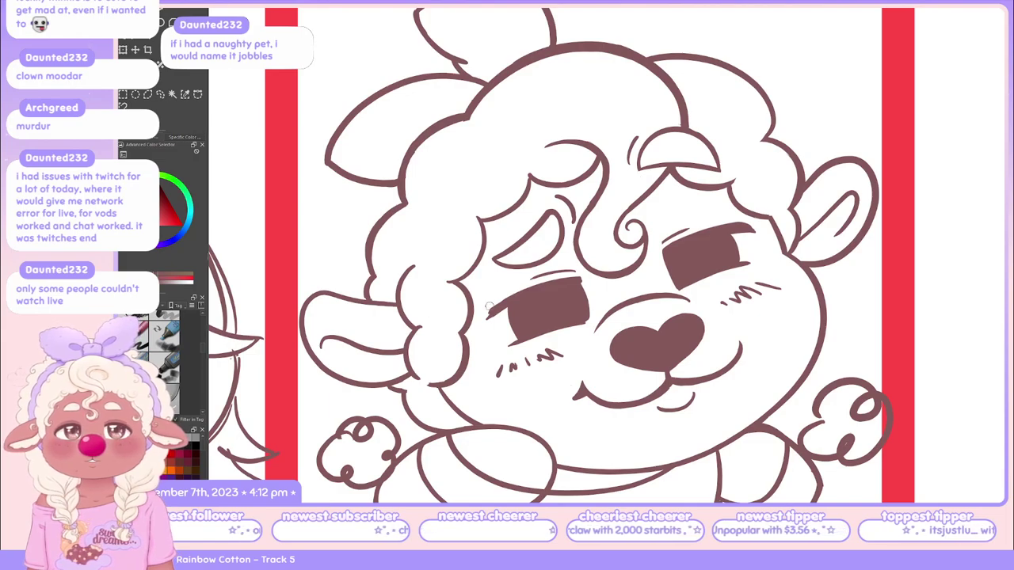
left_click_drag(499, 304, 542, 285)
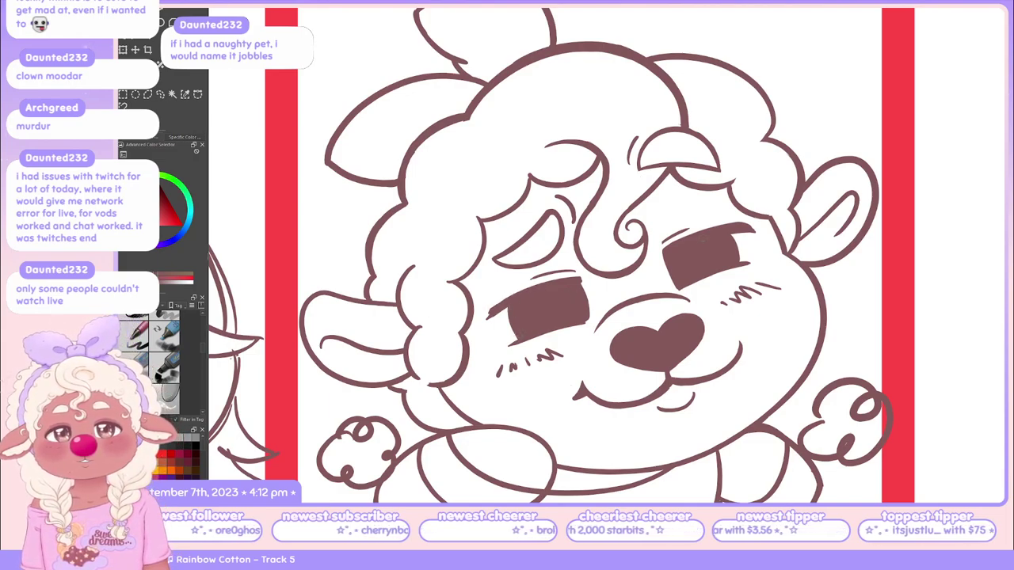
key("p")
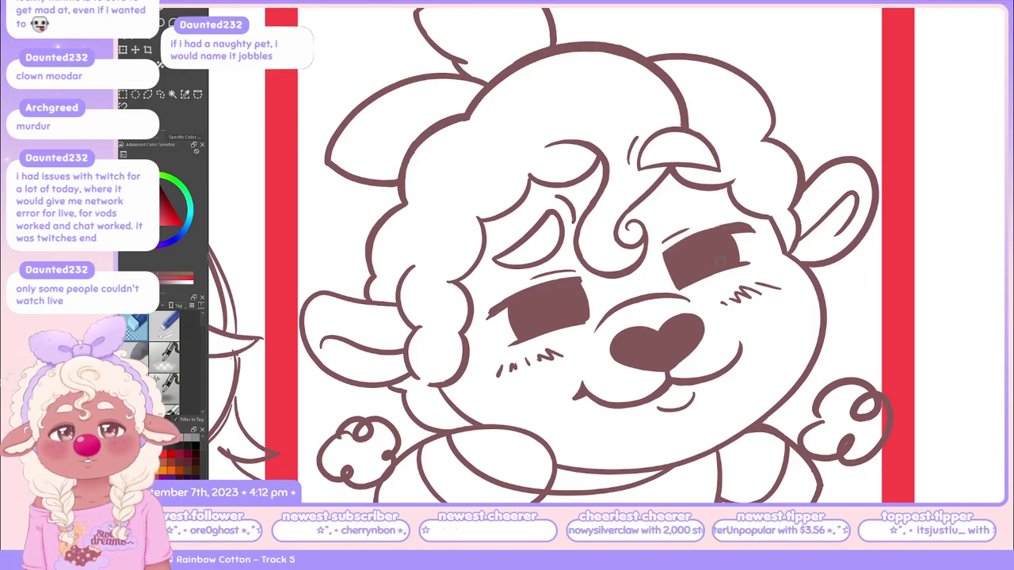
left_click_drag(666, 239, 717, 228)
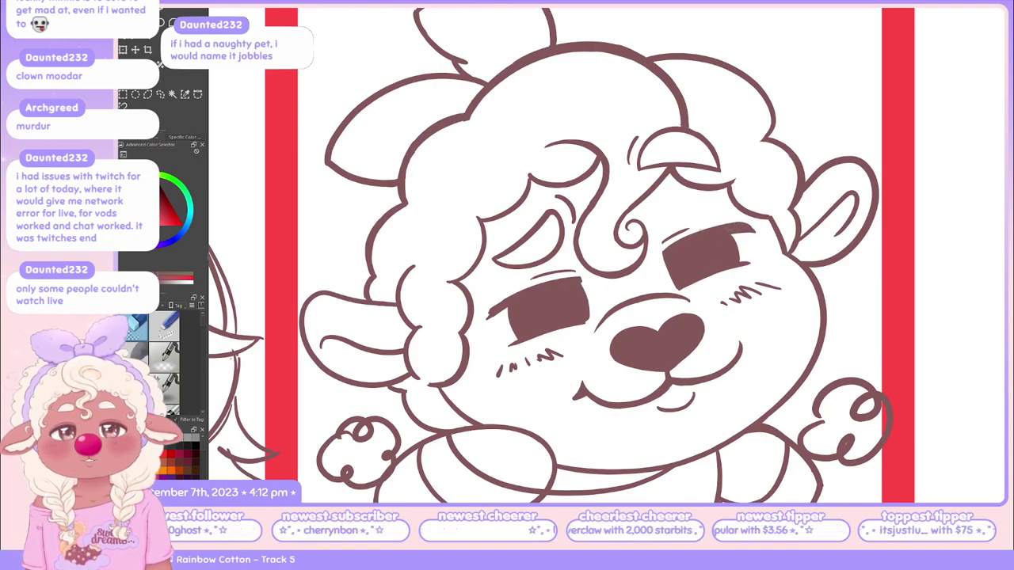
key("ctrl+z")
key("ctrl+y")
key("ctrl+z")
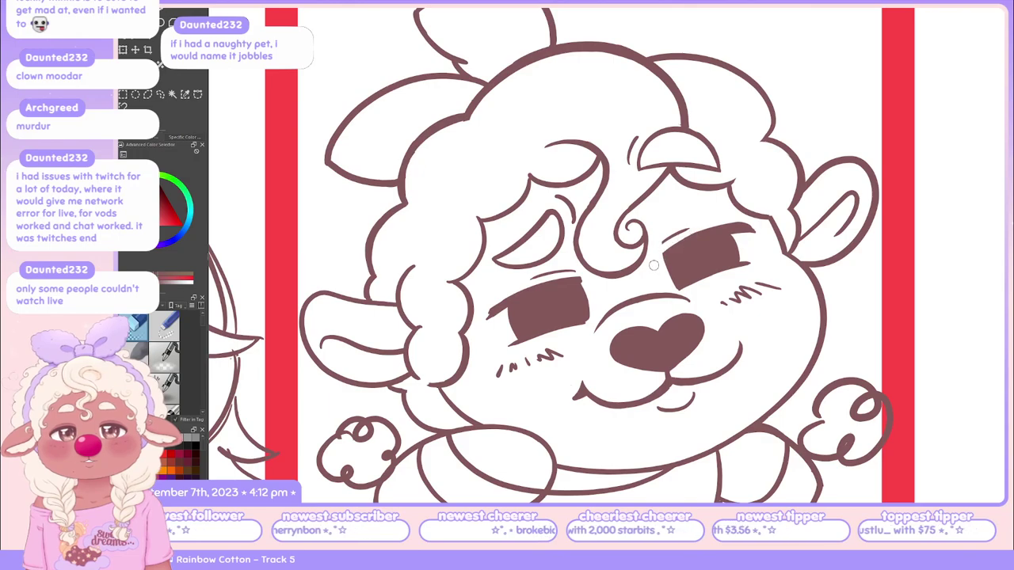
left_click_drag(664, 240, 723, 229)
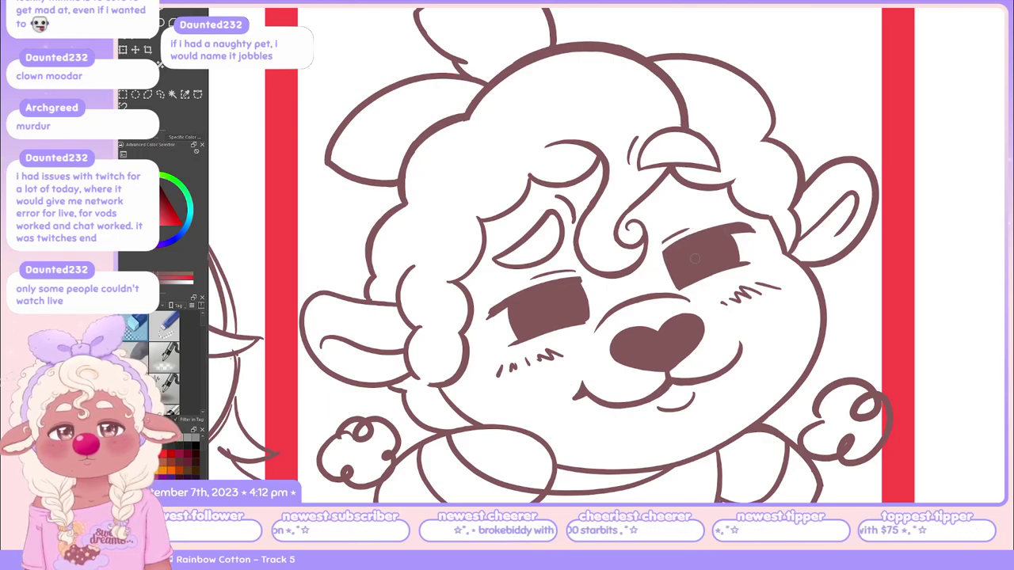
Redraw the left end of the curved line above the sheep's nose
key("p")
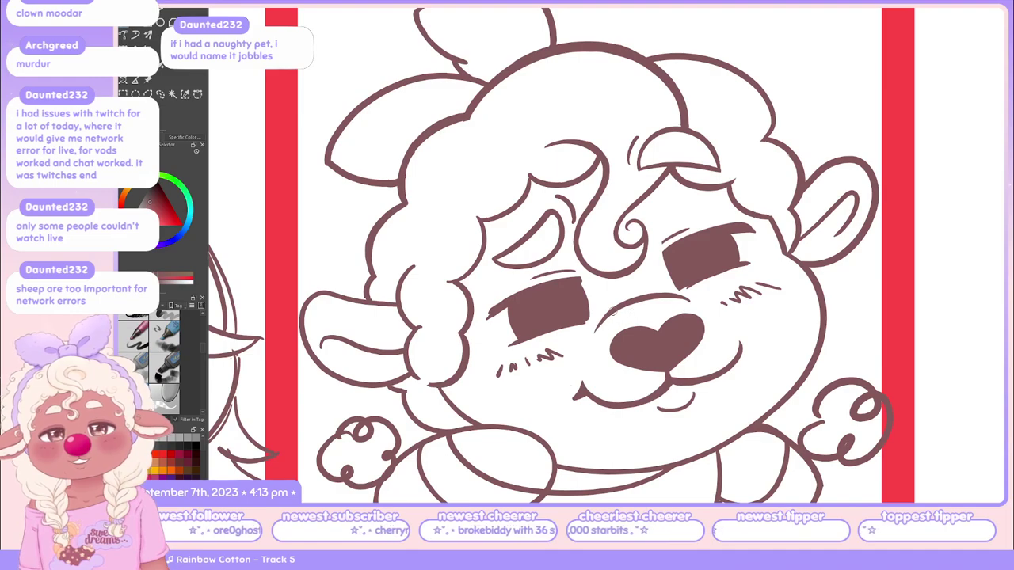
key("e")
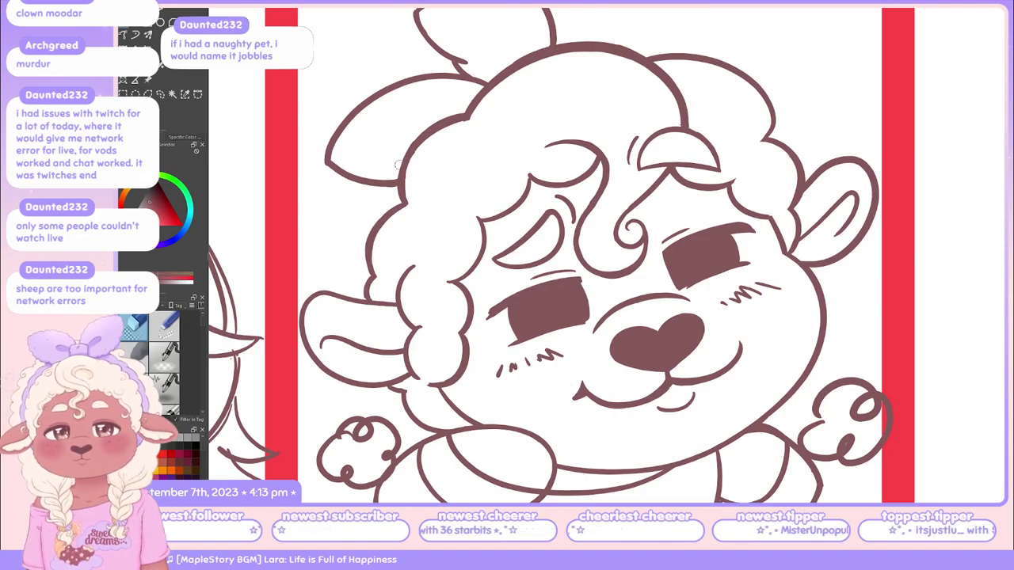
Redraw the scalloped hairline curve above the left eyebrow and the wool curve descending from its outer end
key("p")
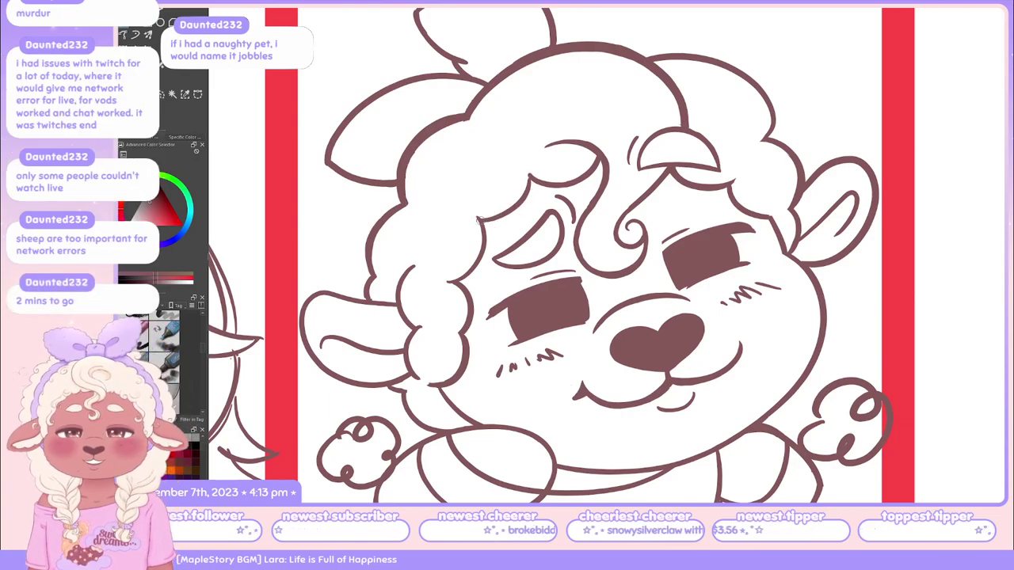
mouse_move(485, 225)
left_mouse_down()
mouse_move(526, 184)
mouse_move(525, 206)
mouse_move(526, 179)
left_mouse_up()
key("ctrl+z")
key("ctrl+z")
key("ctrl+z")
left_click_drag(484, 226, 523, 179)
key("ctrl+z")
mouse_move(477, 223)
left_mouse_down()
mouse_move(516, 211)
mouse_move(526, 182)
left_mouse_up()
key("ctrl+z")
mouse_move(477, 223)
left_mouse_down()
mouse_move(502, 220)
mouse_move(524, 173)
left_mouse_up()
key("ctrl+z")
mouse_move(477, 220)
left_mouse_down()
mouse_move(530, 184)
mouse_move(533, 166)
mouse_move(526, 195)
mouse_move(529, 173)
left_mouse_up()
key("ctrl+z")
key("ctrl+z")
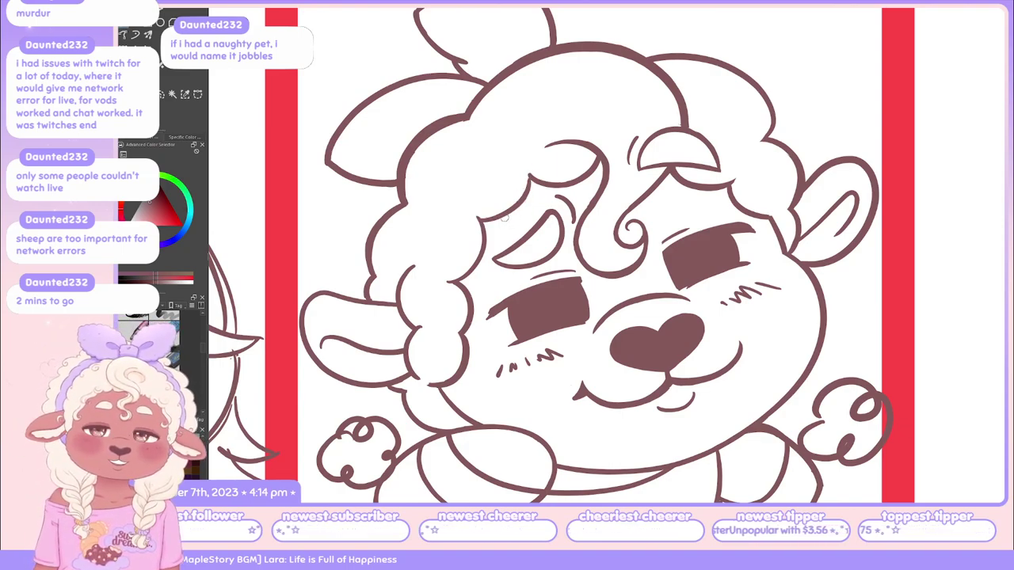
mouse_move(475, 219)
left_mouse_down()
mouse_move(525, 158)
mouse_move(500, 225)
mouse_move(536, 170)
mouse_move(480, 229)
left_mouse_up()
key("ctrl+z")
key("ctrl+z")
key("ctrl+z")
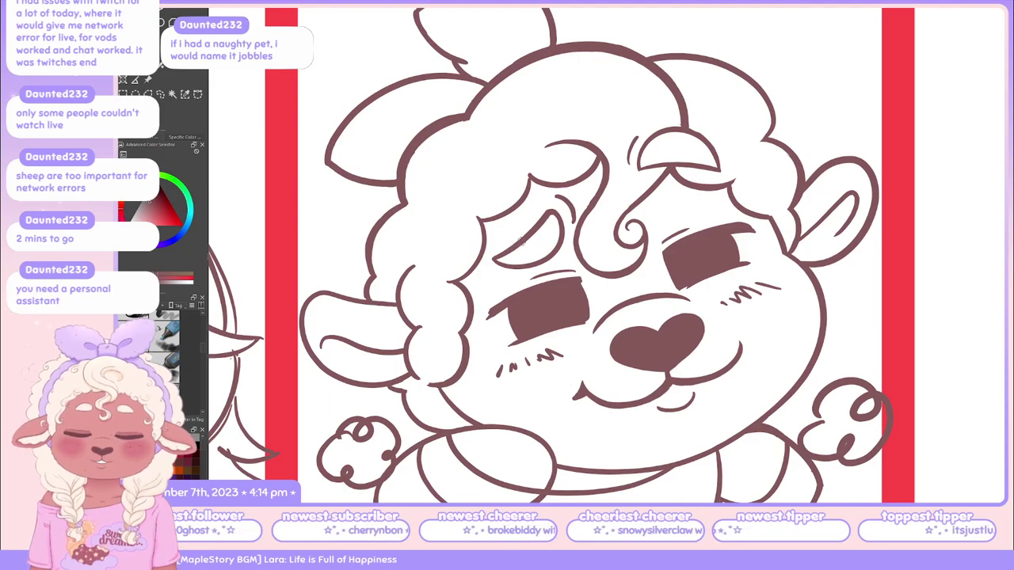
left_click_drag(477, 221, 533, 172)
key("ctrl+z")
mouse_move(475, 222)
left_mouse_down()
mouse_move(503, 222)
mouse_move(526, 175)
left_mouse_up()
key("ctrl+z")
left_click_drag(477, 221, 529, 172)
key("ctrl+z")
left_click_drag(477, 222, 532, 172)
key("ctrl+z")
mouse_move(477, 222)
left_mouse_down()
mouse_move(510, 220)
mouse_move(530, 172)
left_mouse_up()
key("ctrl+z")
left_click_drag(475, 220, 529, 169)
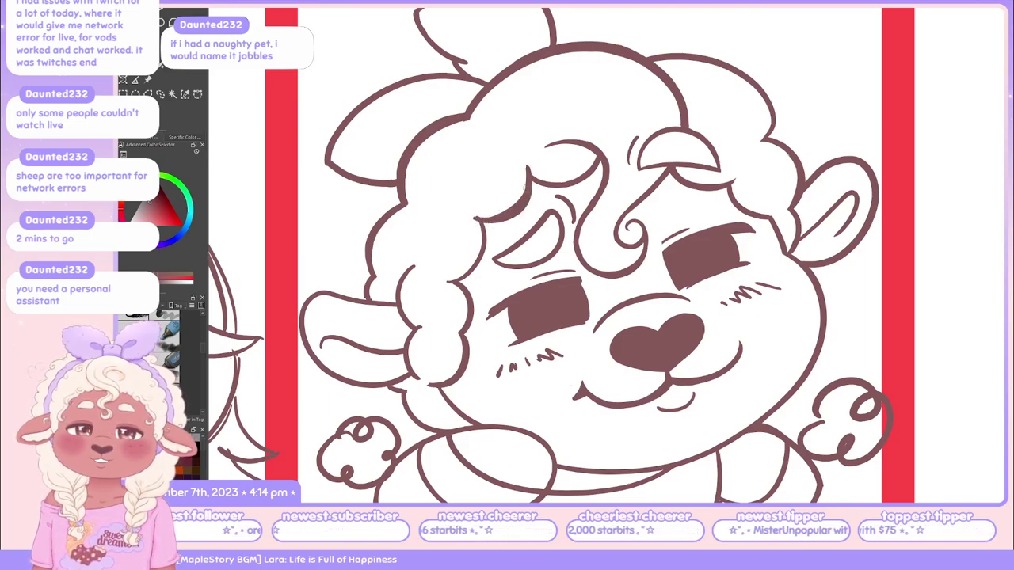
key("ctrl+z")
mouse_move(477, 222)
left_mouse_down()
mouse_move(522, 173)
mouse_move(520, 214)
mouse_move(503, 221)
mouse_move(518, 169)
mouse_move(476, 213)
mouse_move(516, 164)
mouse_move(480, 210)
left_mouse_up()
key("ctrl+z")
key("ctrl+z")
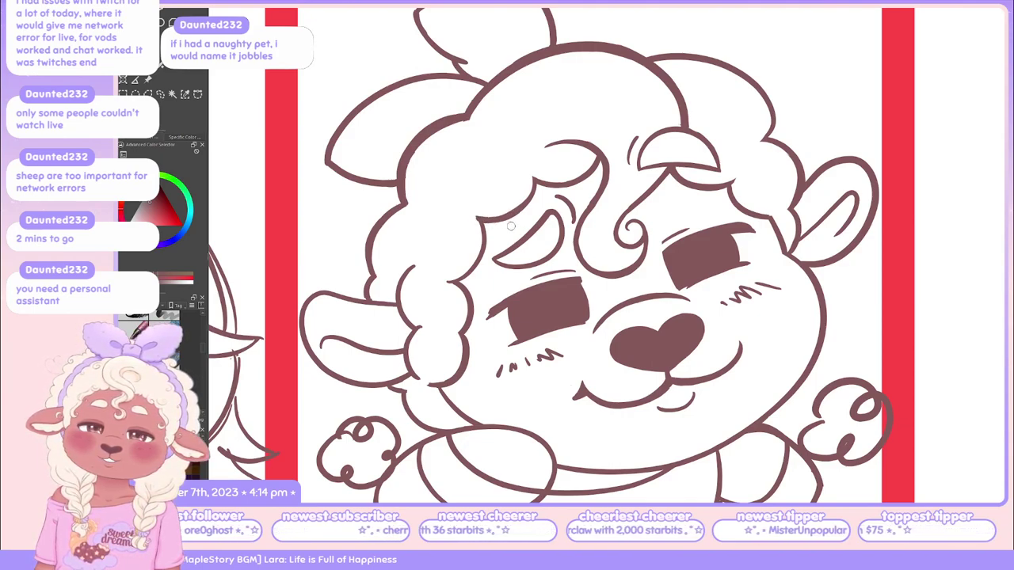
mouse_move(473, 220)
left_mouse_down()
mouse_move(491, 226)
mouse_move(478, 223)
mouse_move(479, 258)
left_mouse_up()
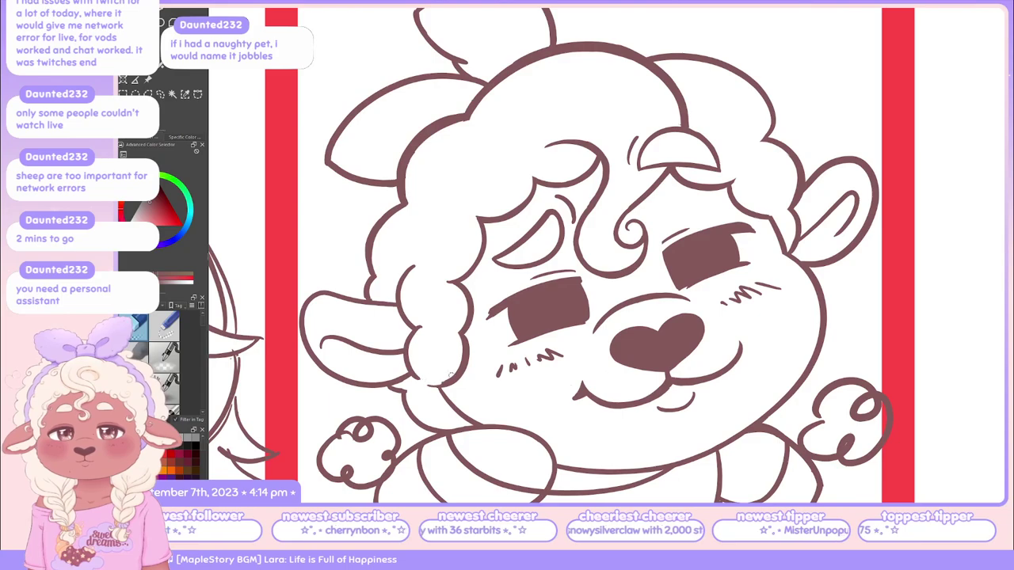
Redraw the inner curve of the rounded sleeve below the left side of the sheep's face, starting it slightly further inward
key("b")
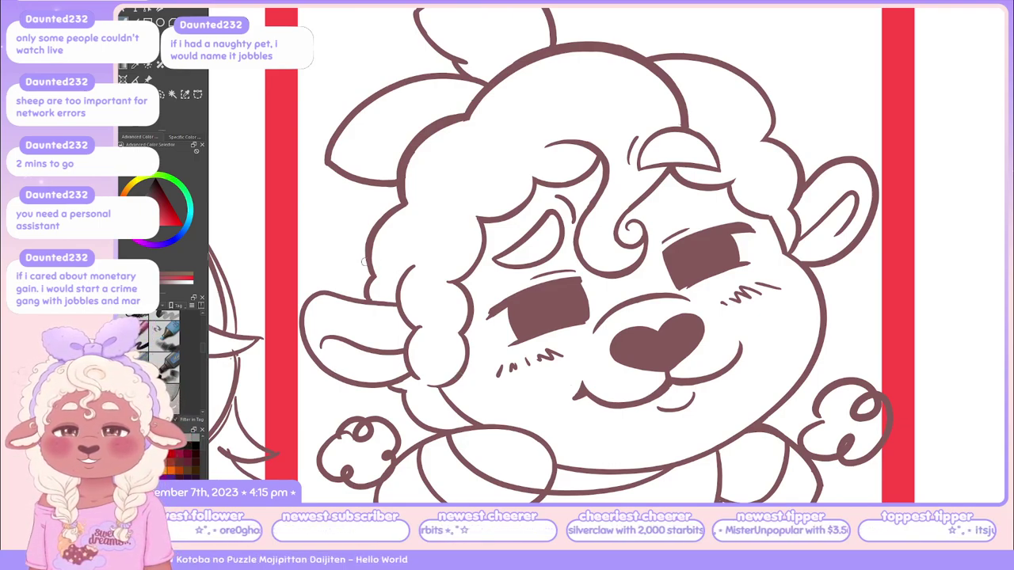
key("p")
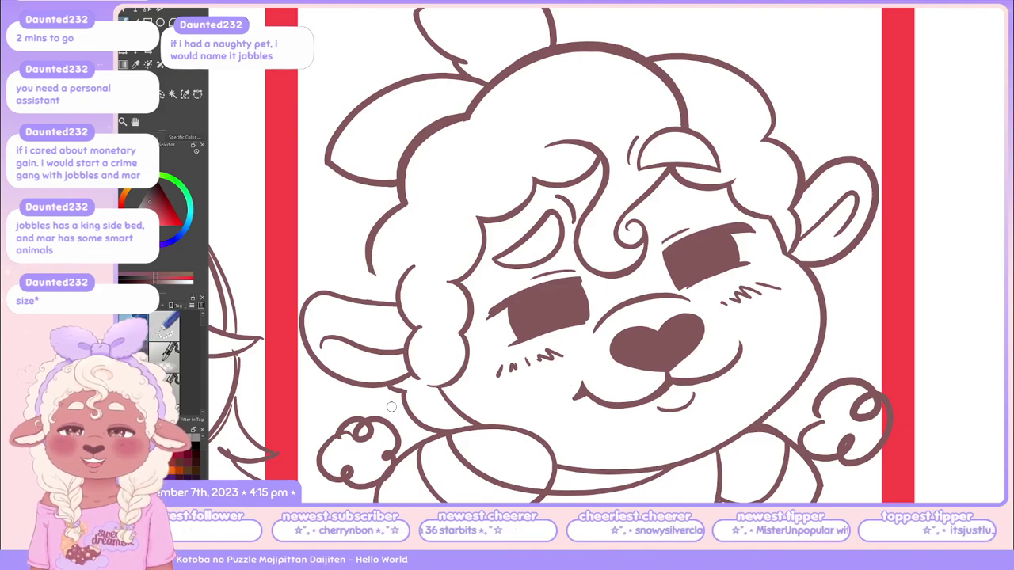
left_click_drag(460, 434, 506, 478)
key("ctrl+z")
left_click_drag(464, 432, 508, 480)
key("ctrl+z")
left_click_drag(467, 433, 498, 475)
key("ctrl+z")
left_click_drag(462, 433, 505, 479)
key("ctrl+z")
left_click_drag(462, 432, 495, 477)
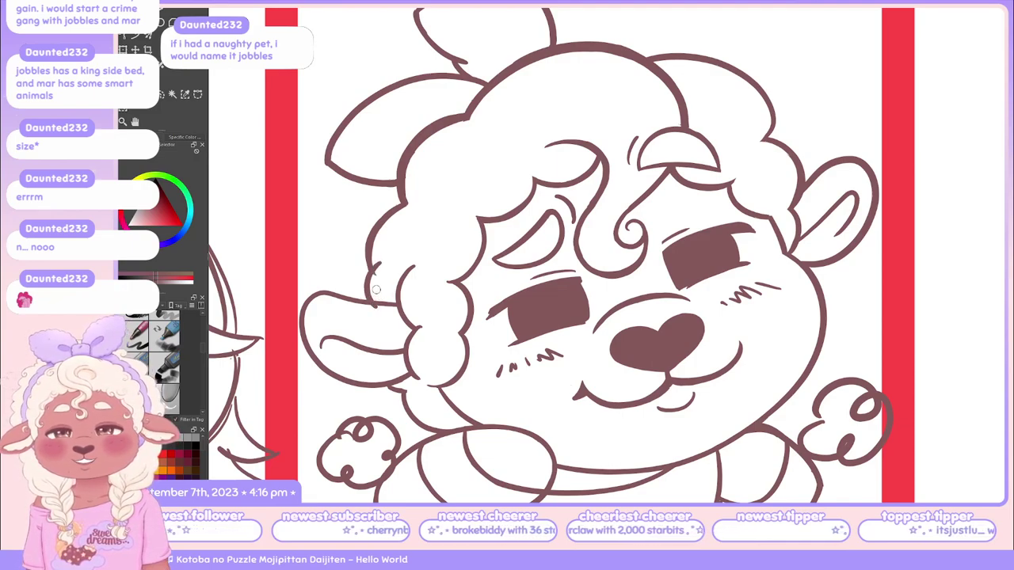
Undo the last wool stroke, then lasso the outer wool curve above the left ear, shift it slightly right and up, and deselect
key("ctrl+z")
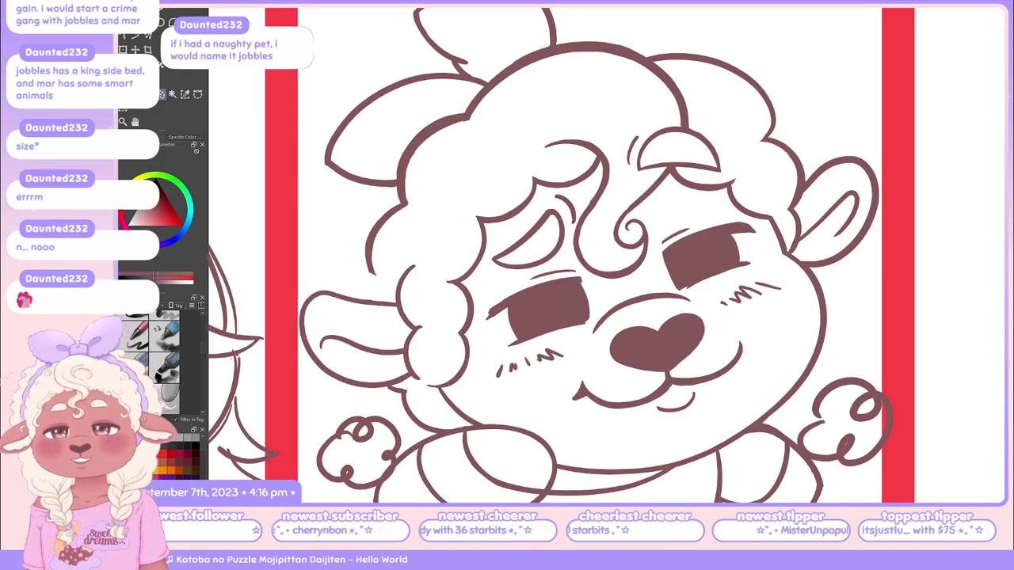
mouse_move(341, 274)
left_mouse_down()
mouse_move(365, 291)
mouse_move(385, 289)
mouse_move(422, 224)
left_mouse_up()
key("k")
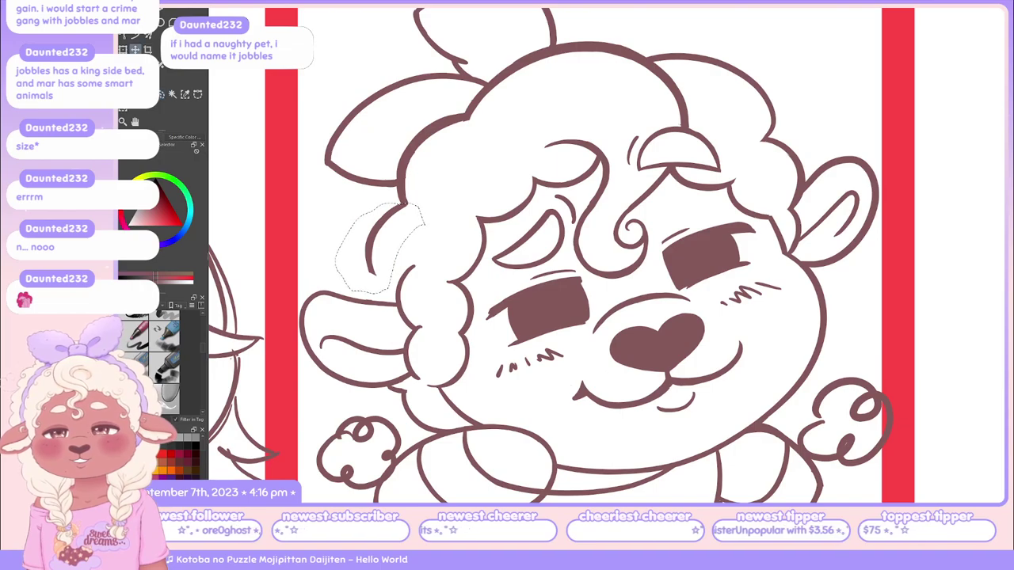
left_click_drag(371, 246, 379, 242)
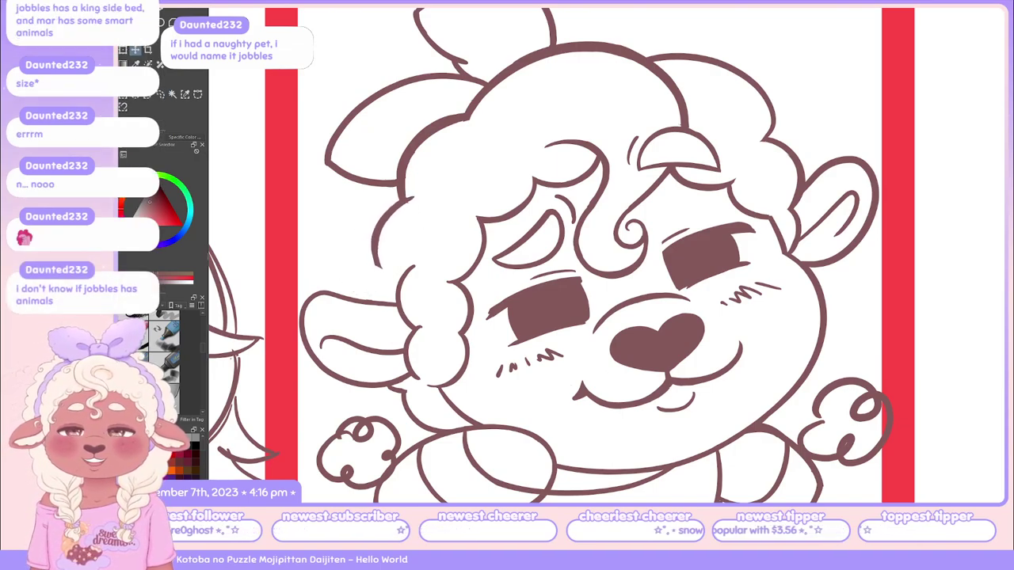
key("ctrl+z")
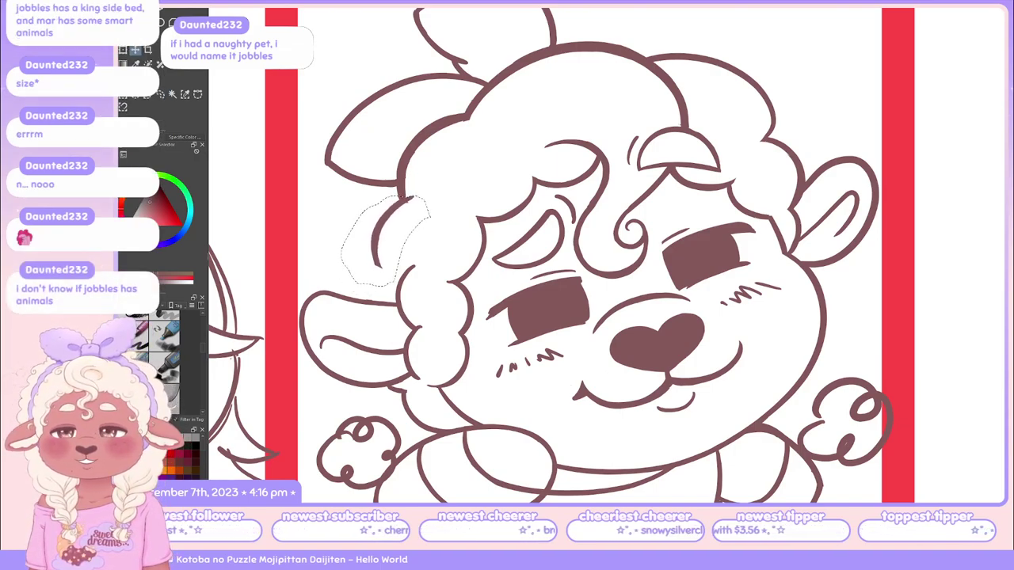
key("ctrl+d")
Redraw the small wool curl joining the outer wool curve to the top of the left ear
key("p")
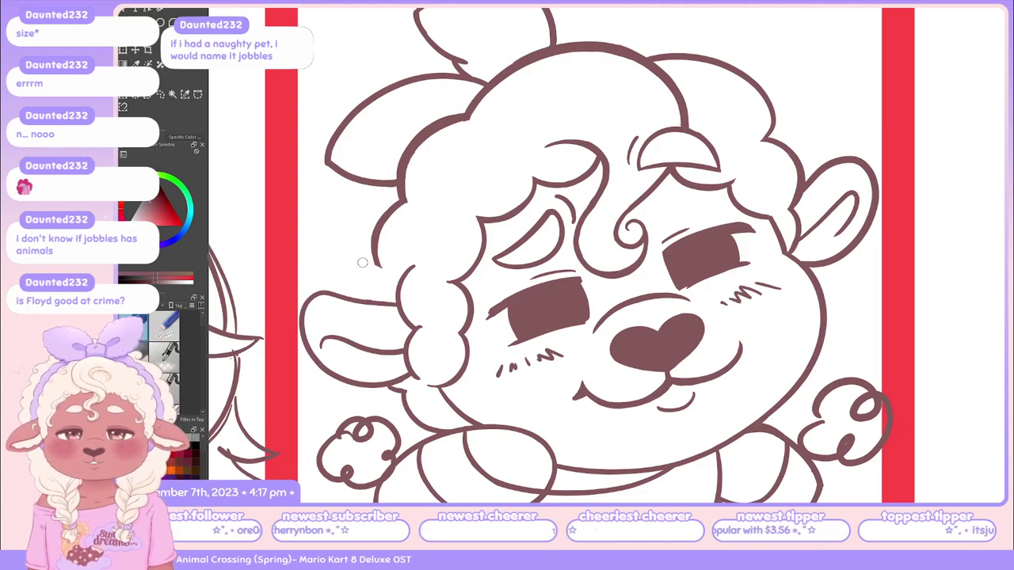
mouse_move(372, 266)
left_mouse_down()
mouse_move(375, 303)
mouse_move(383, 266)
left_mouse_up()
key("ctrl+z")
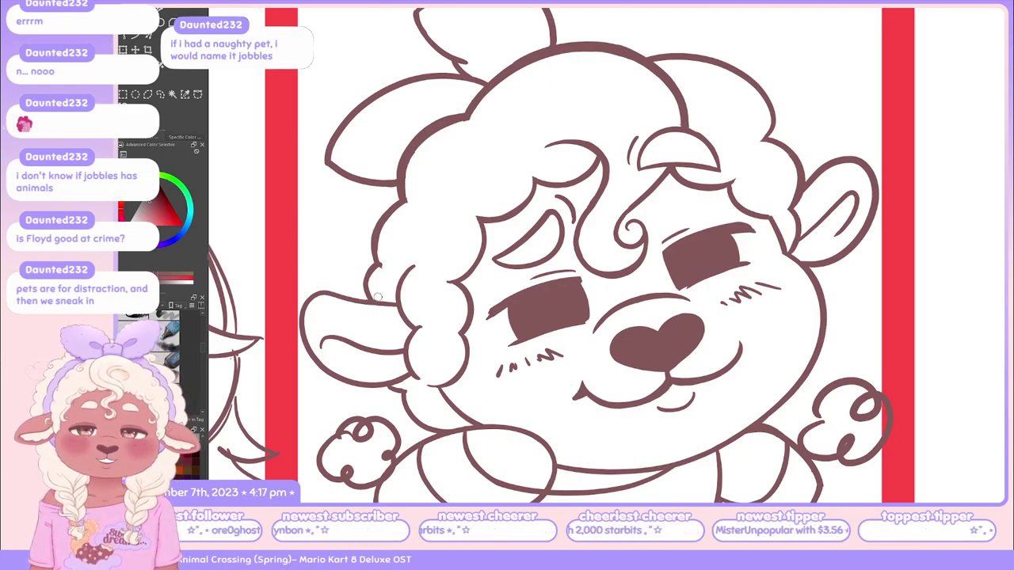
key("p")
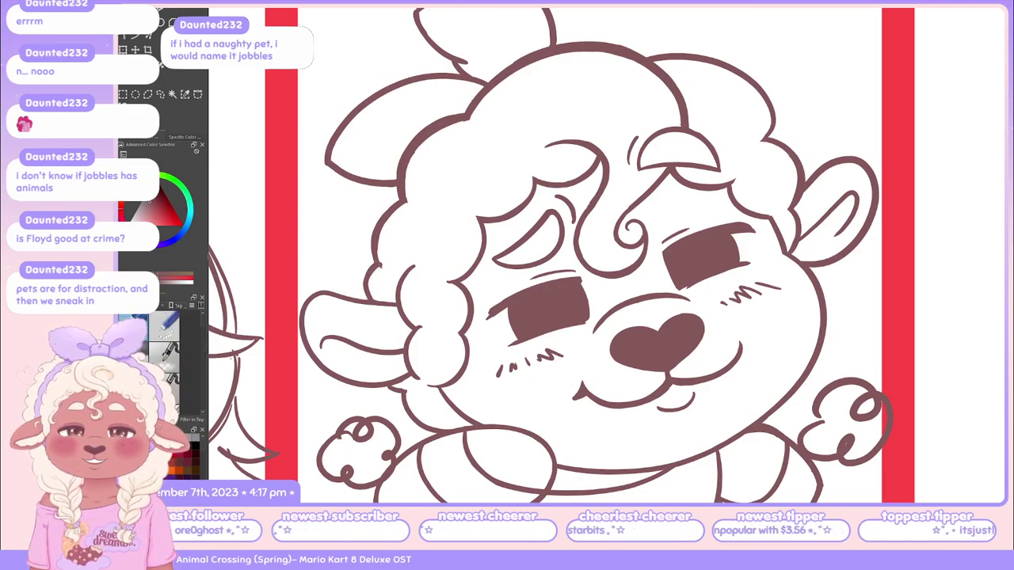
left_click_drag(376, 267, 364, 299)
key("ctrl+z")
key("ctrl+z")
key("ctrl+z")
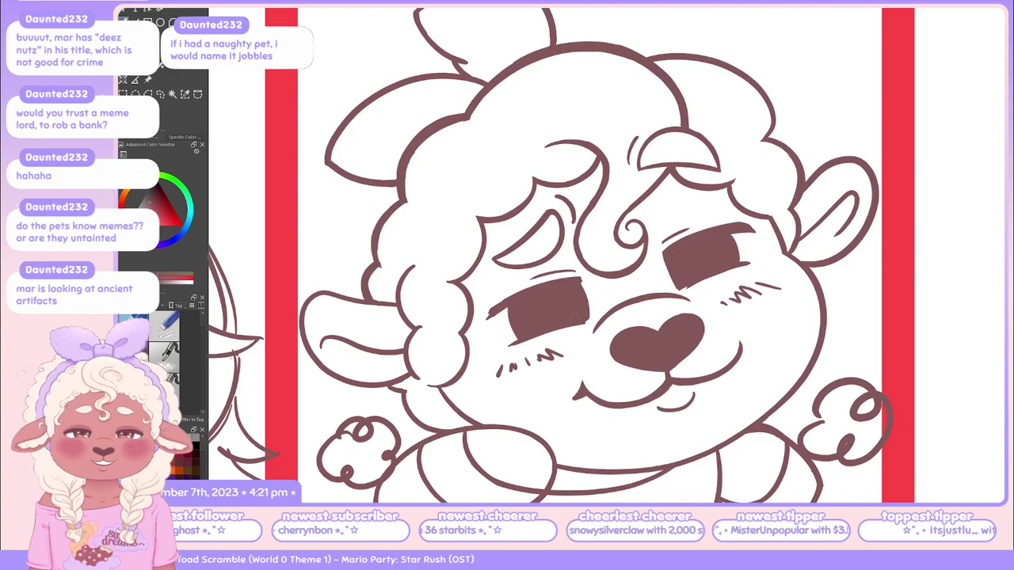
Lasso the short jaw line below the left ear, adjust its angle slightly with a free transform, and clear the selection
key("b")
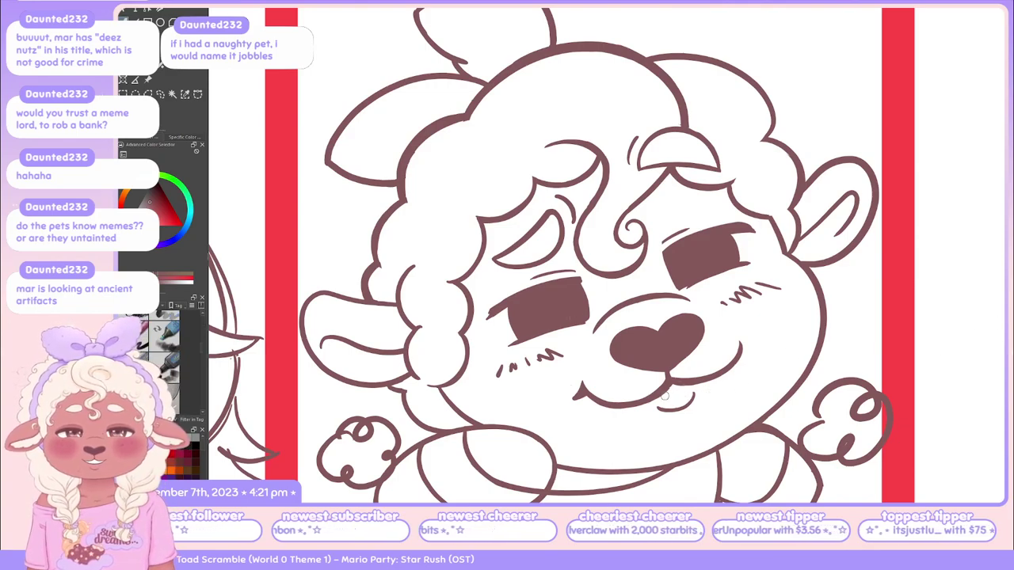
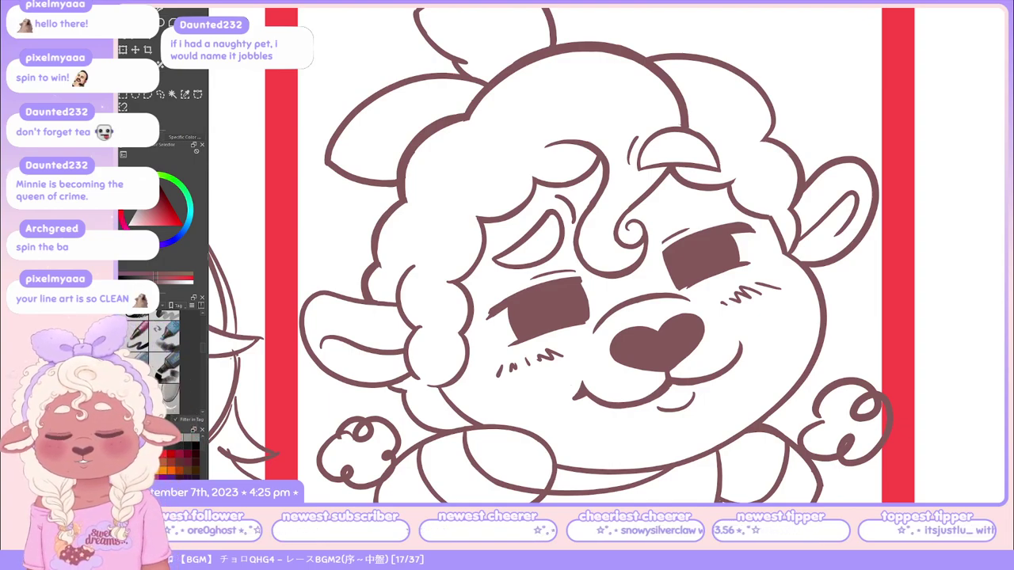
key("ctrl+minus")
key("ctrl+minus")
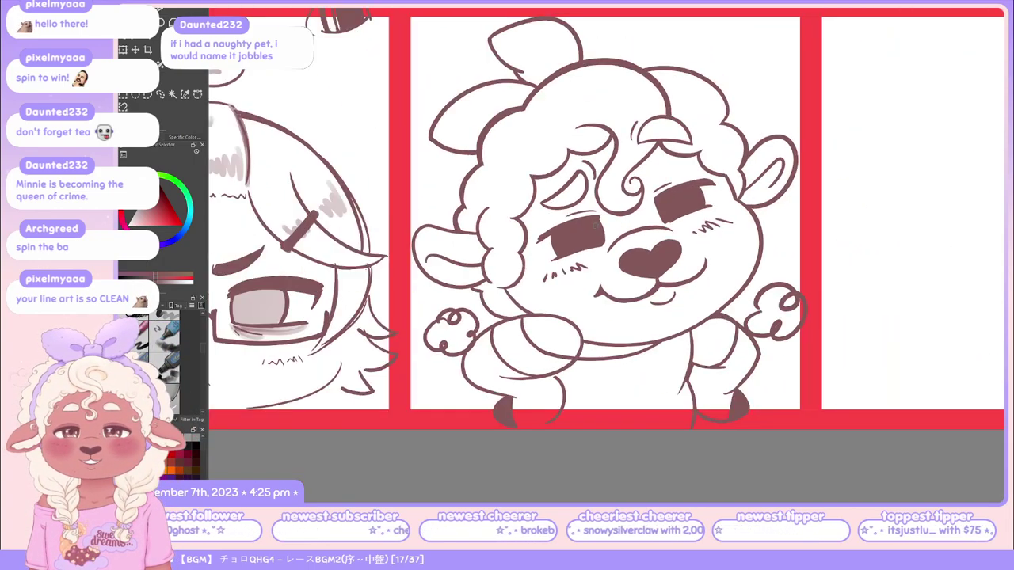
scroll(607, 236, "up", 1)
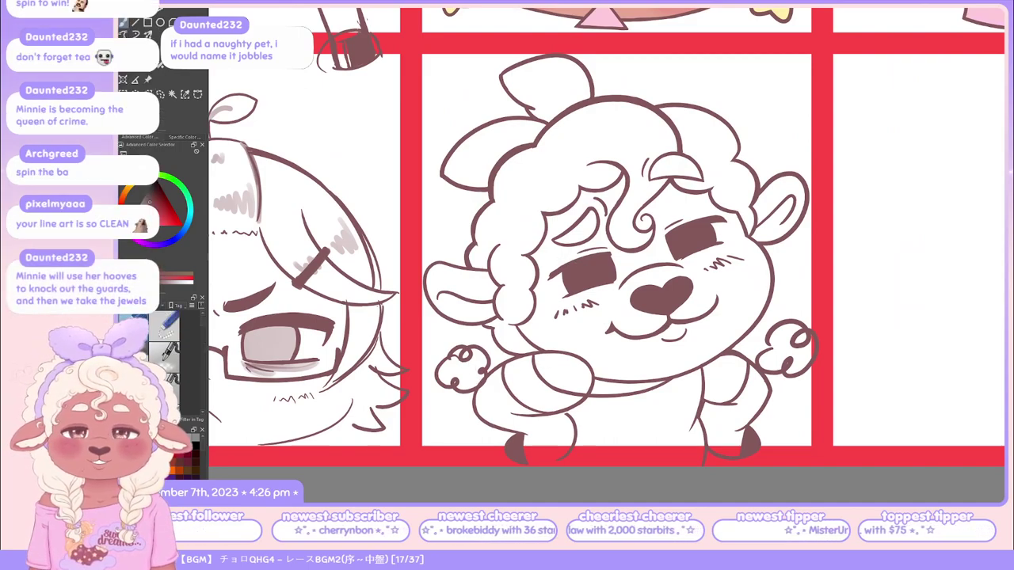
key("ctrl+z")
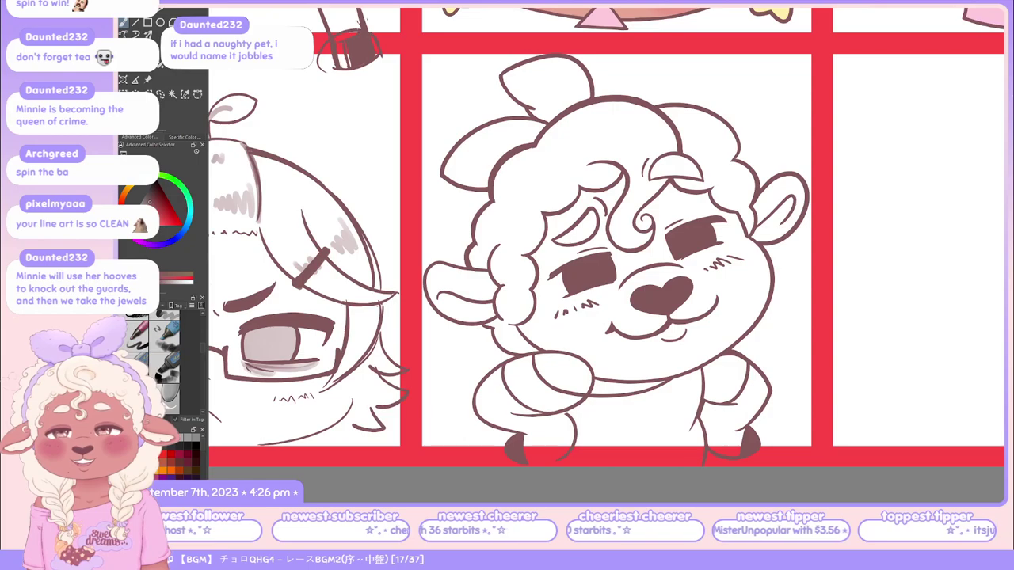
key("ctrl+r")
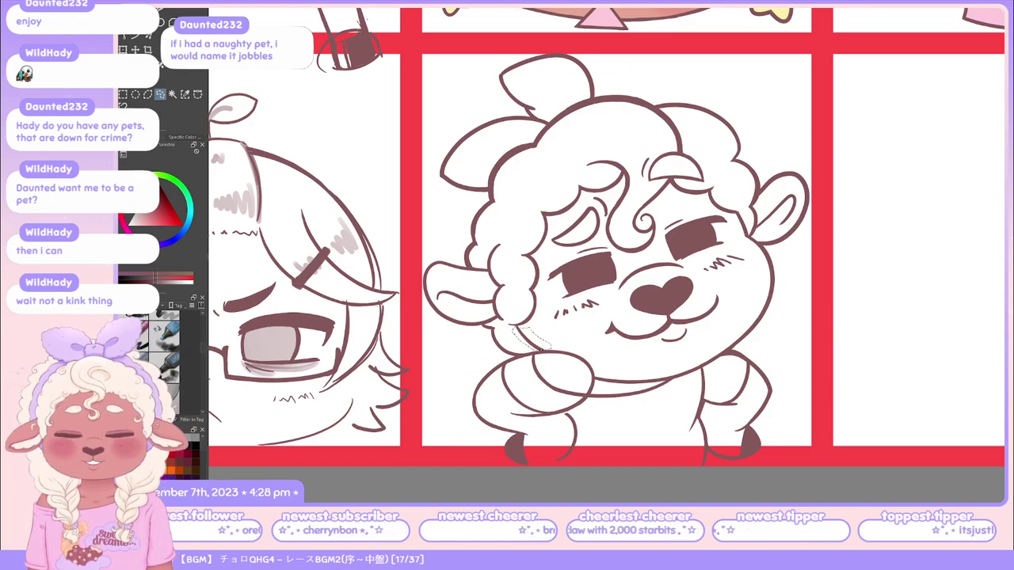
key("ctrl+t")
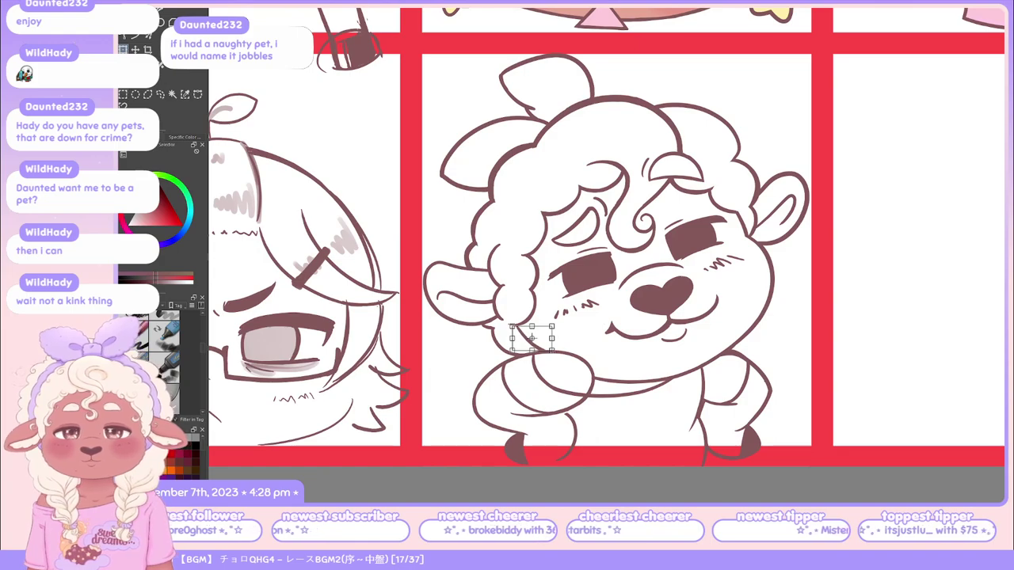
key("Return")
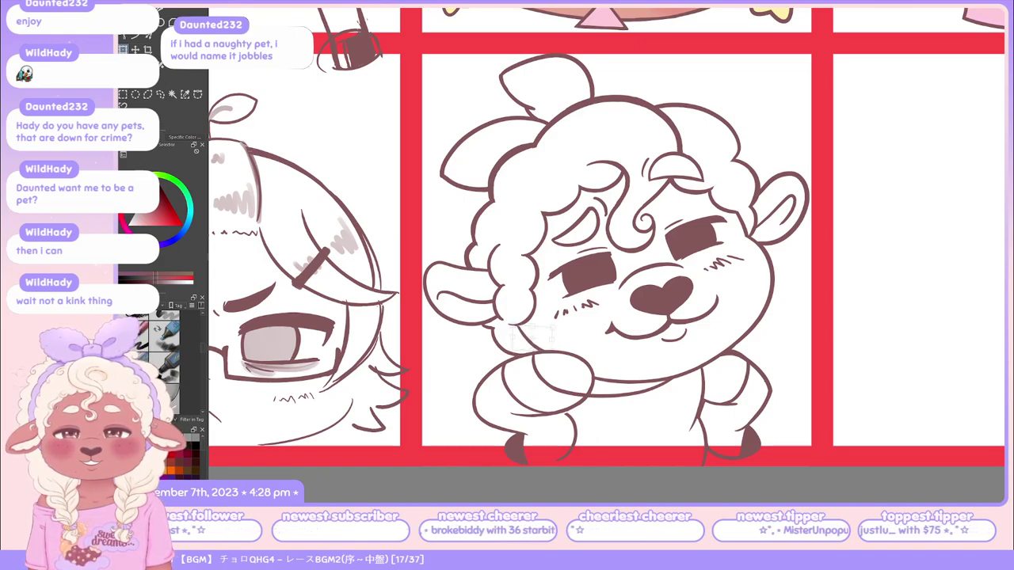
key("ctrl+t")
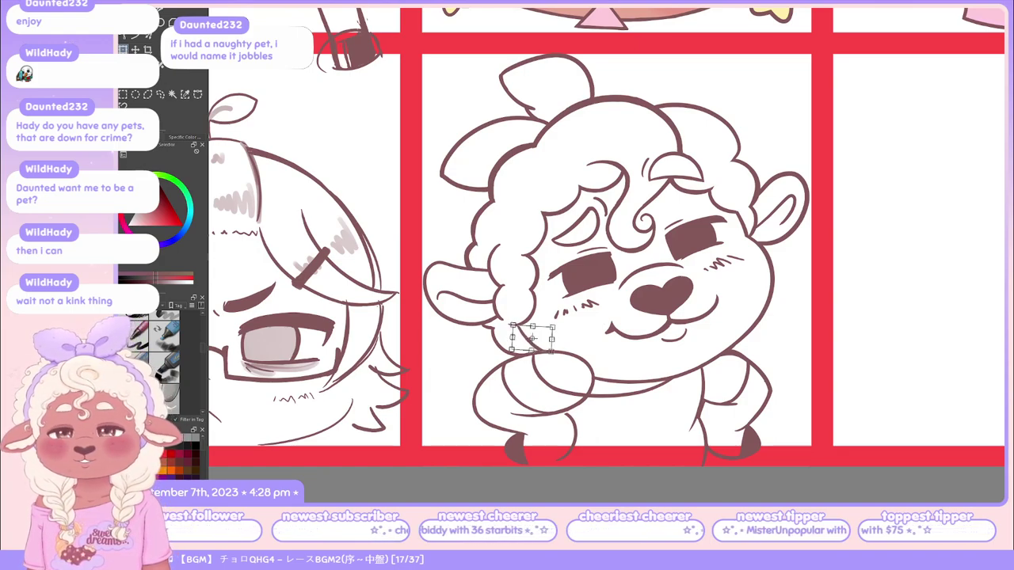
key("Return")
key("ctrl+d")
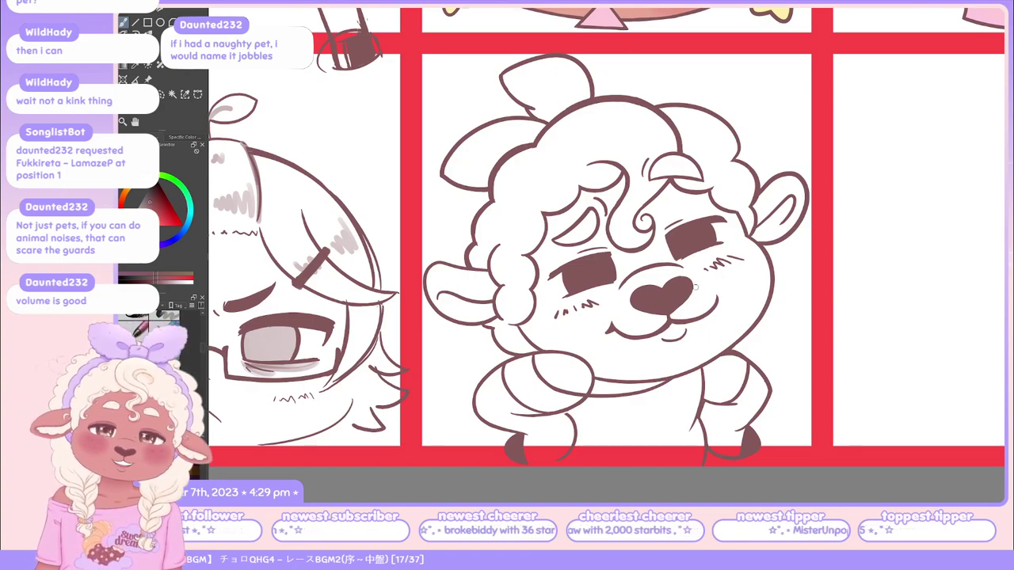
Redraw and thicken the outer wool curve above the left ear
key("ctrl+y")
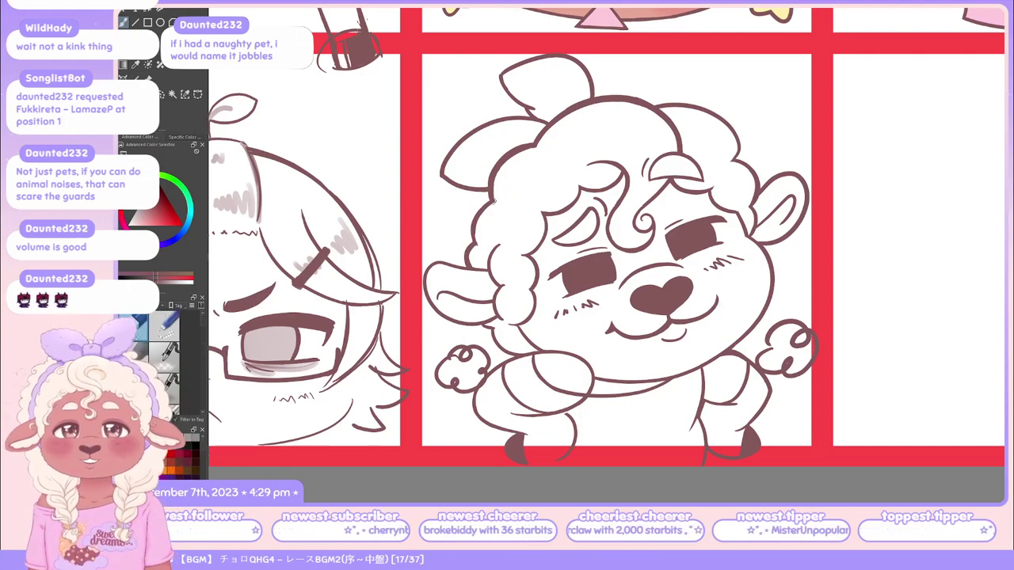
left_click_drag(472, 242, 488, 198)
key("ctrl+z")
left_click_drag(474, 247, 494, 199)
key("ctrl+z")
mouse_move(489, 240)
left_mouse_down()
mouse_move(500, 204)
mouse_move(487, 249)
mouse_move(498, 202)
left_mouse_up()
key("ctrl+z")
key("ctrl+z")
key("ctrl+z")
key("ctrl+z")
key("ctrl+z")
left_click_drag(477, 247, 494, 198)
key("ctrl+z")
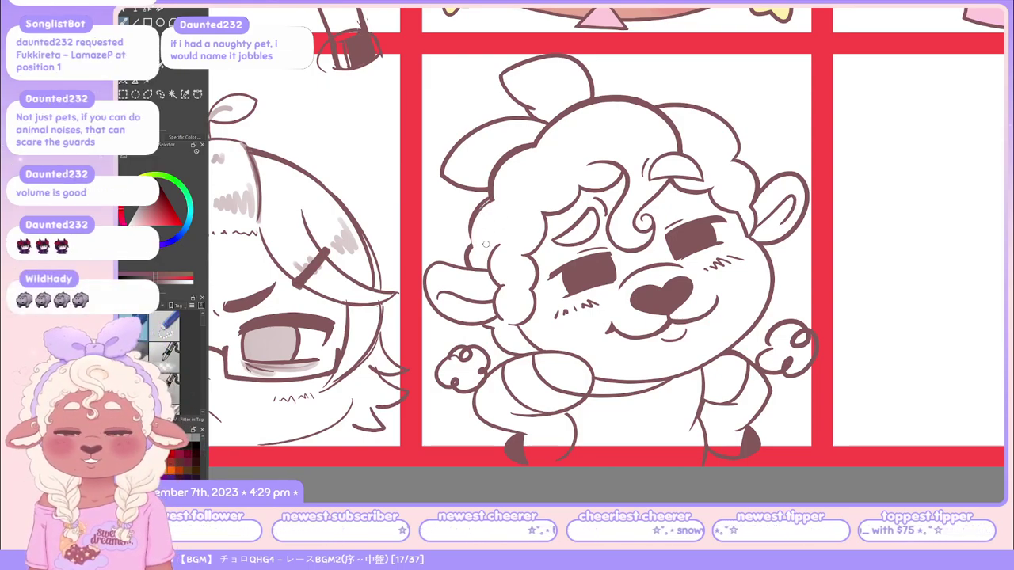
left_click_drag(486, 244, 495, 201)
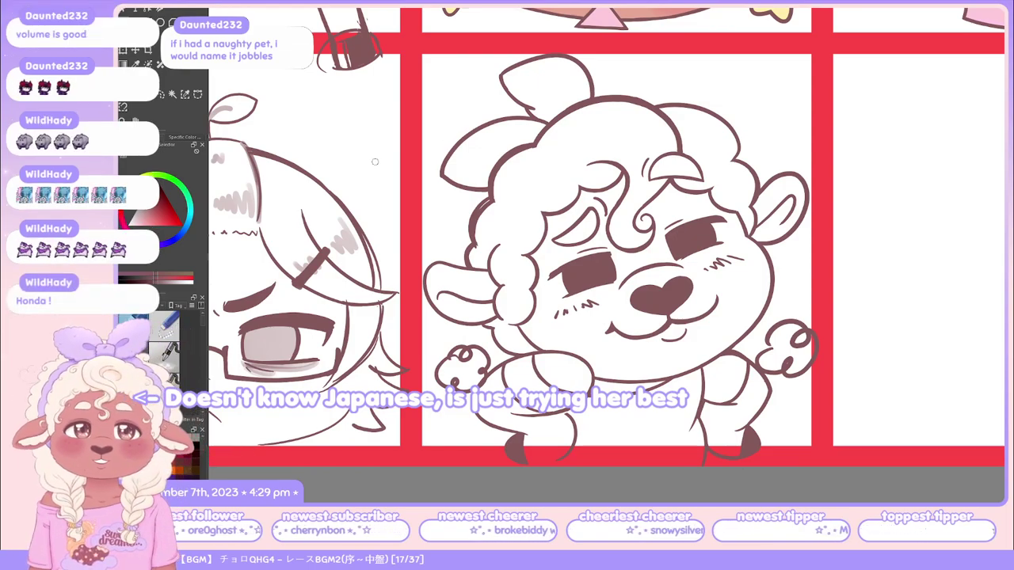
Erase the outer wool outline between the upper-left wool bump and the left ear
left_click_drag(334, 286, 308, 265)
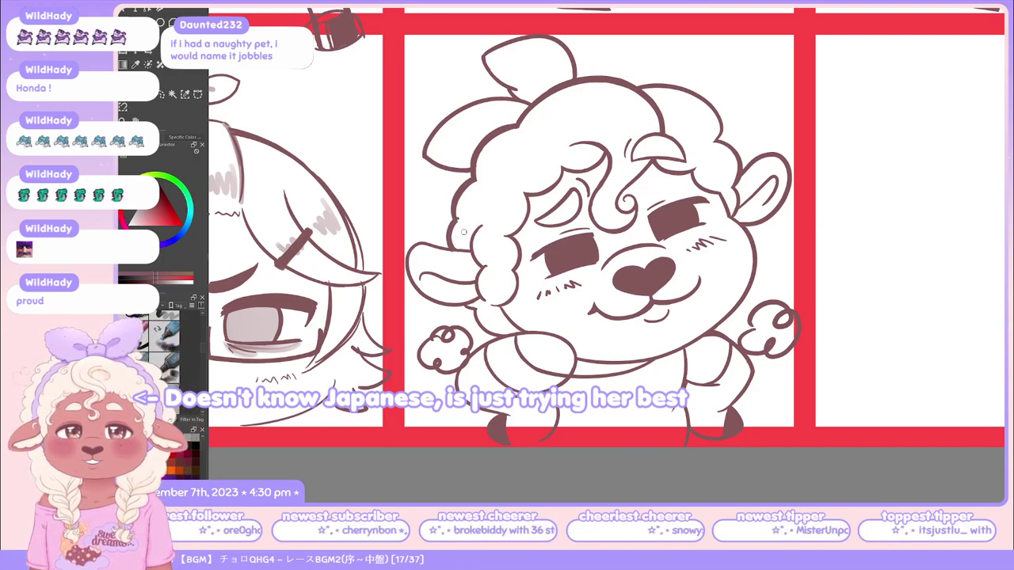
key("p")
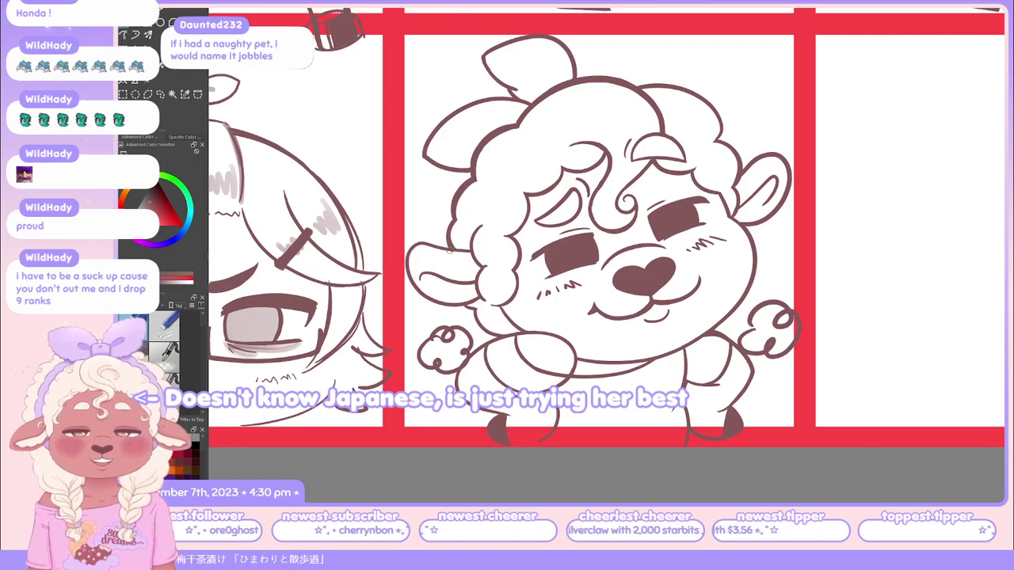
key("e")
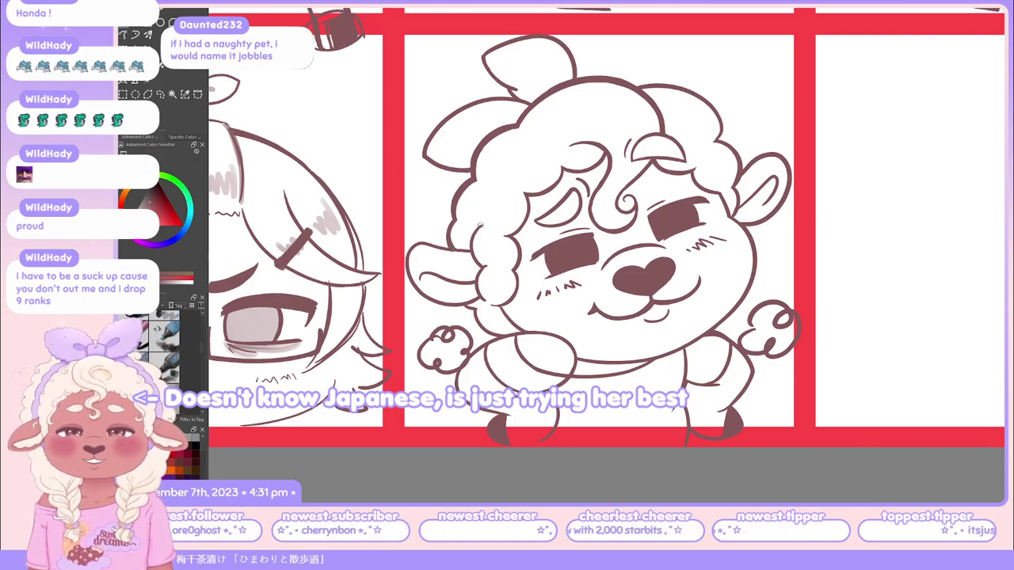
key("p")
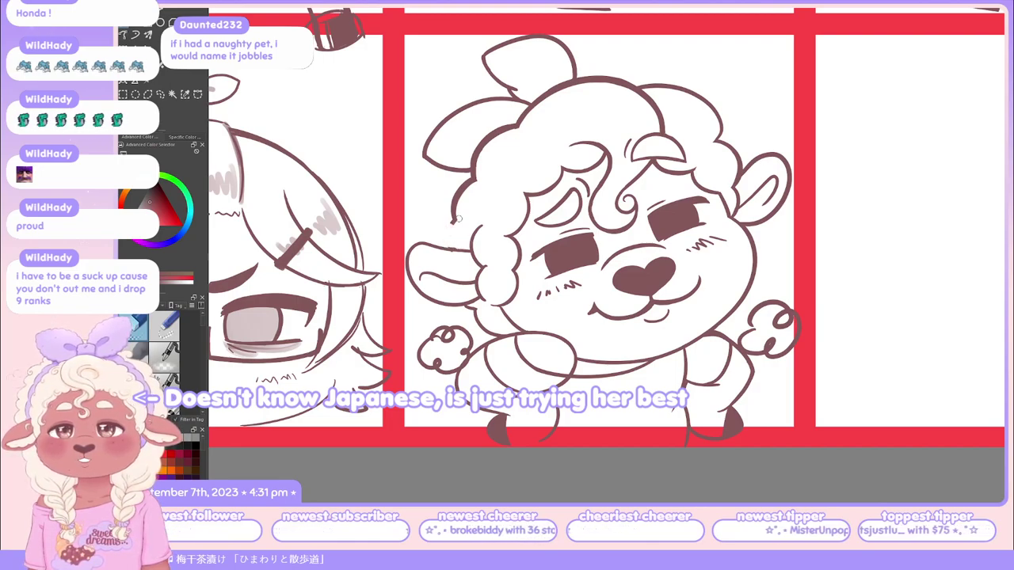
mouse_move(447, 225)
left_mouse_down()
mouse_move(496, 185)
mouse_move(460, 187)
mouse_move(504, 186)
mouse_move(460, 204)
left_mouse_up()
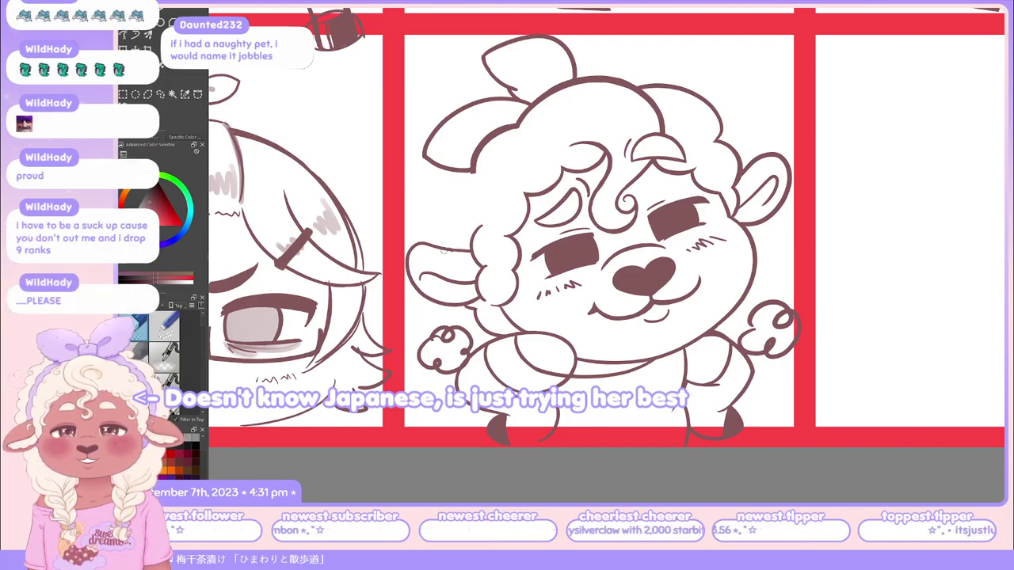
Draw a new rounded wool curve from the upper-left wool bump down toward the left ear and thicken its line
key("p")
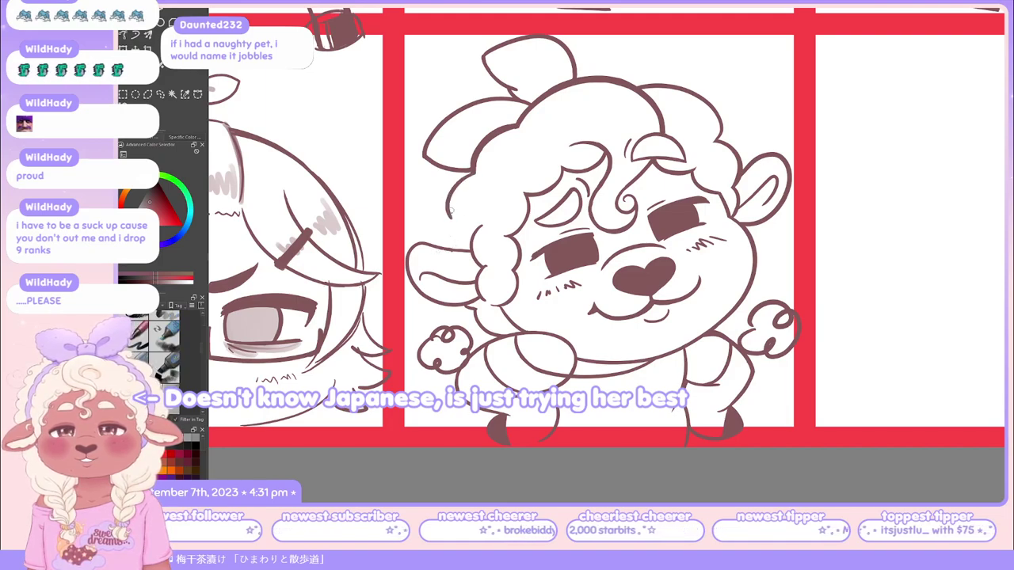
left_click_drag(473, 169, 450, 179)
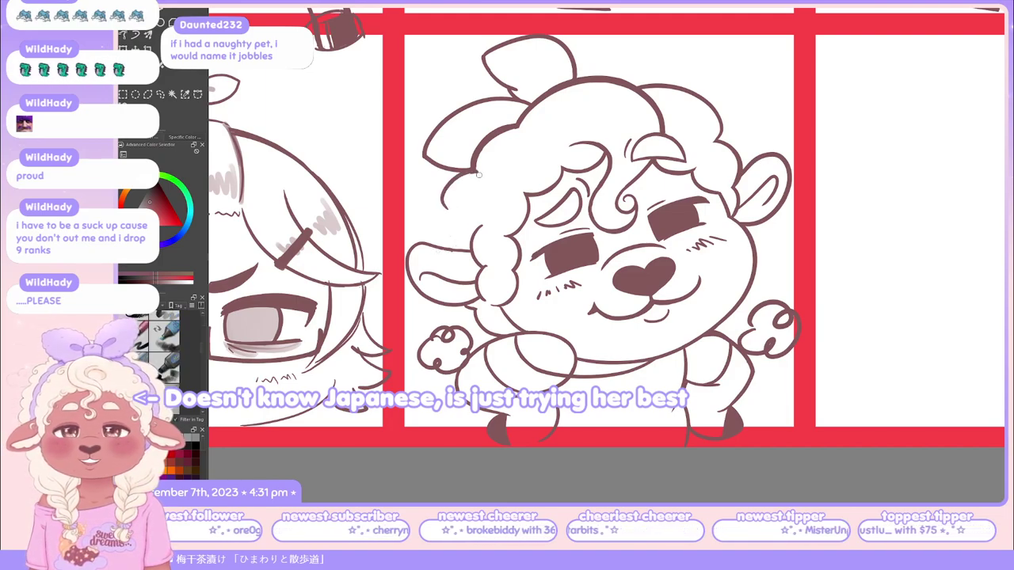
key("ctrl+z")
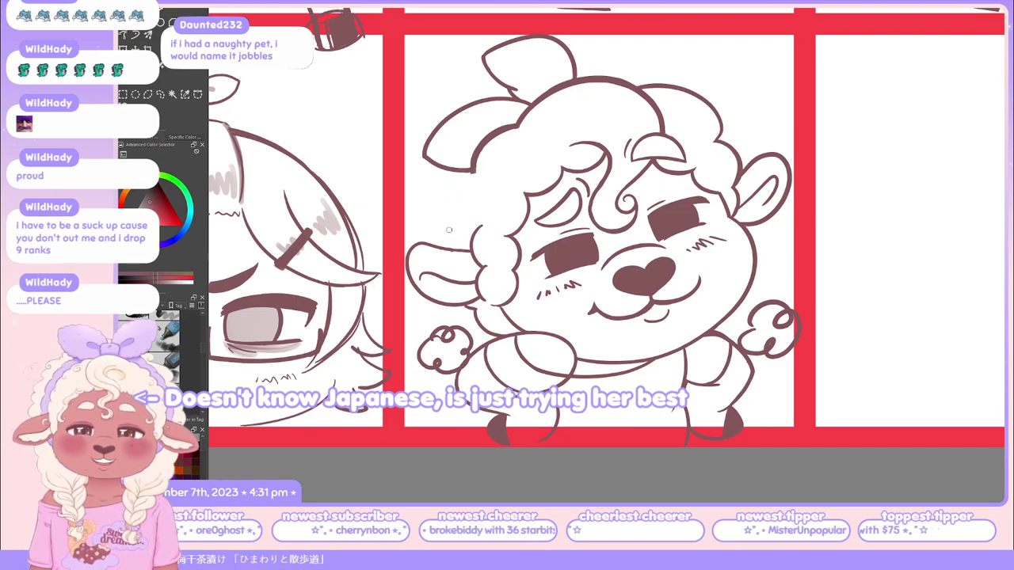
mouse_move(472, 172)
left_mouse_down()
mouse_move(447, 222)
mouse_move(487, 170)
left_mouse_up()
key("ctrl+z")
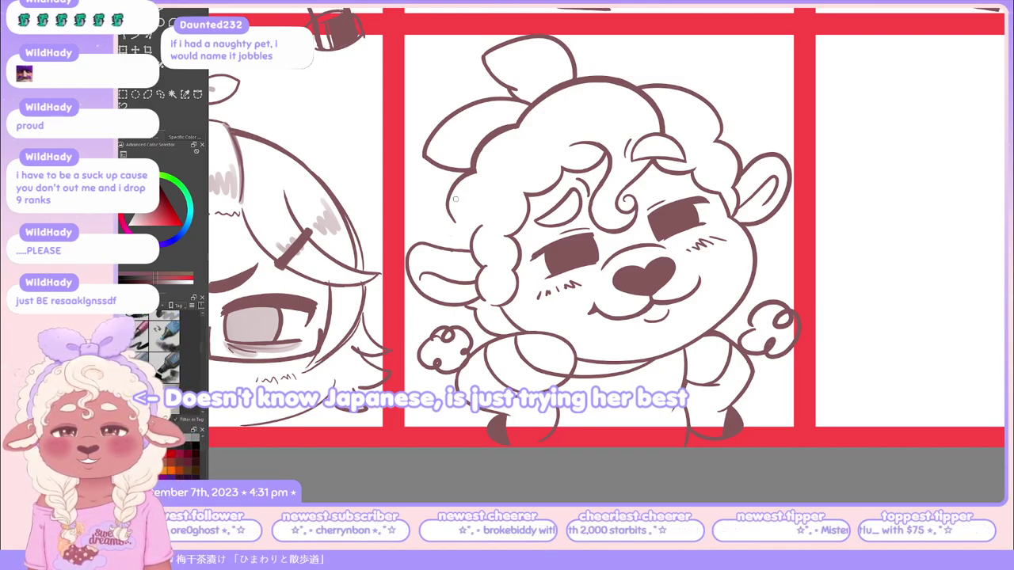
left_click_drag(454, 187, 448, 224)
key("ctrl+z")
left_click_drag(453, 185, 448, 224)
key("ctrl+z")
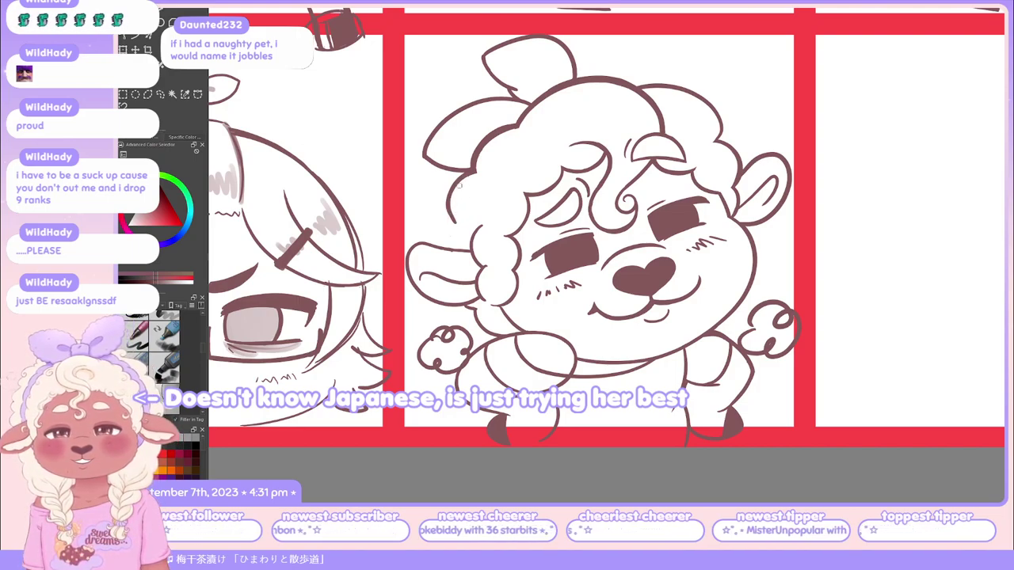
key("ctrl+z")
left_click_drag(454, 187, 448, 225)
key("ctrl+z")
key("ctrl+z")
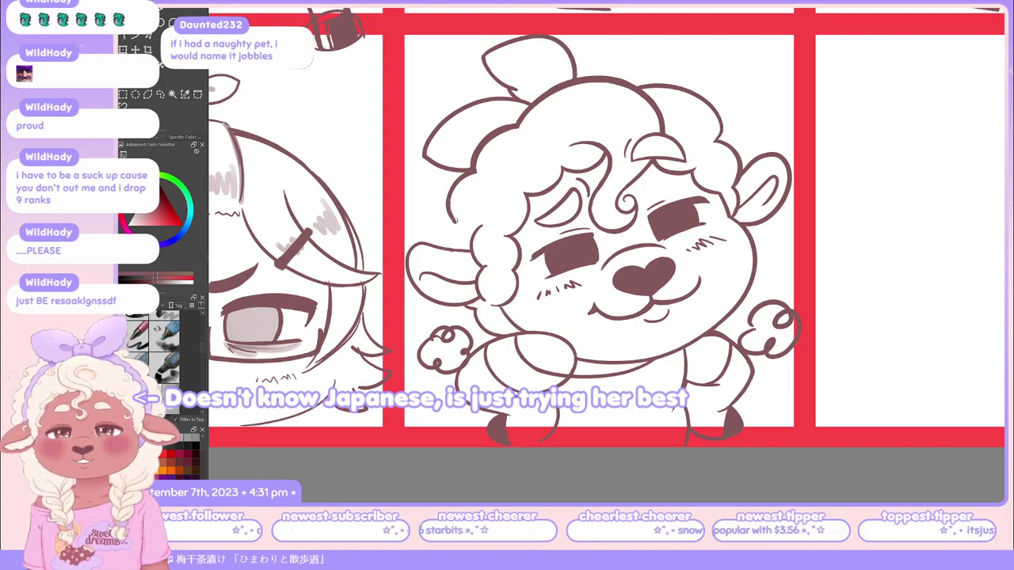
key("e")
mouse_move(453, 198)
left_mouse_down()
mouse_move(451, 222)
mouse_move(463, 227)
mouse_move(448, 248)
mouse_move(446, 232)
mouse_move(450, 248)
left_mouse_up()
key("ctrl+z")
key("p")
key("ctrl+z")
key("ctrl+z")
key("ctrl+z")
key("ctrl+z")
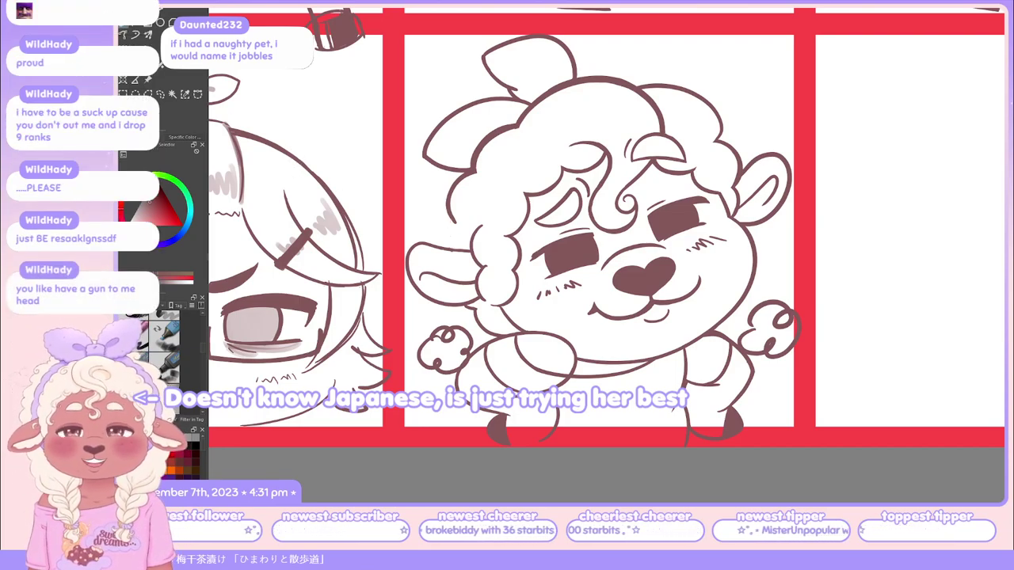
Erase the left end of the crown's wool outline near the bow and start redrawing its join
key("w")
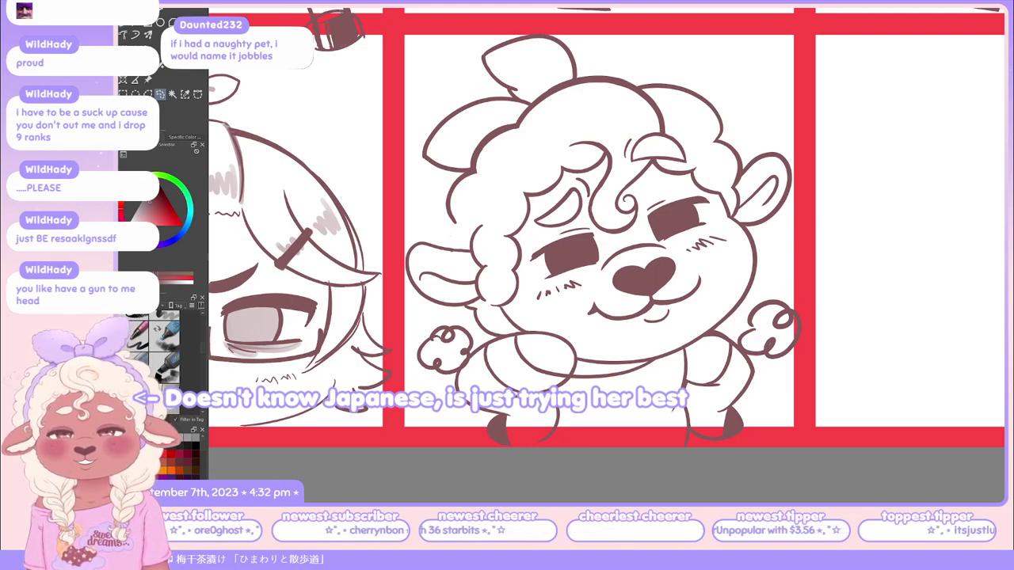
key("p")
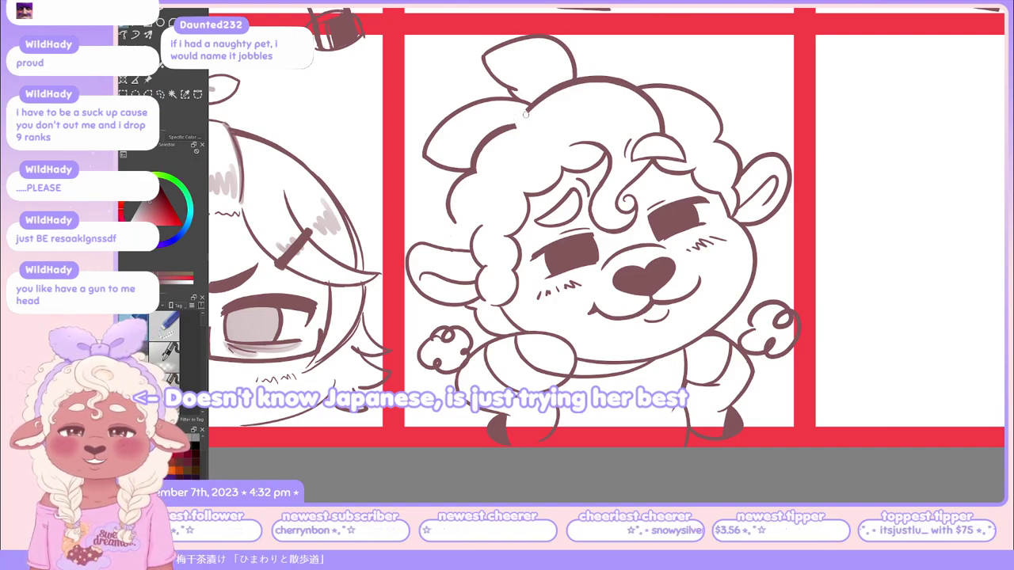
key("w")
key("p")
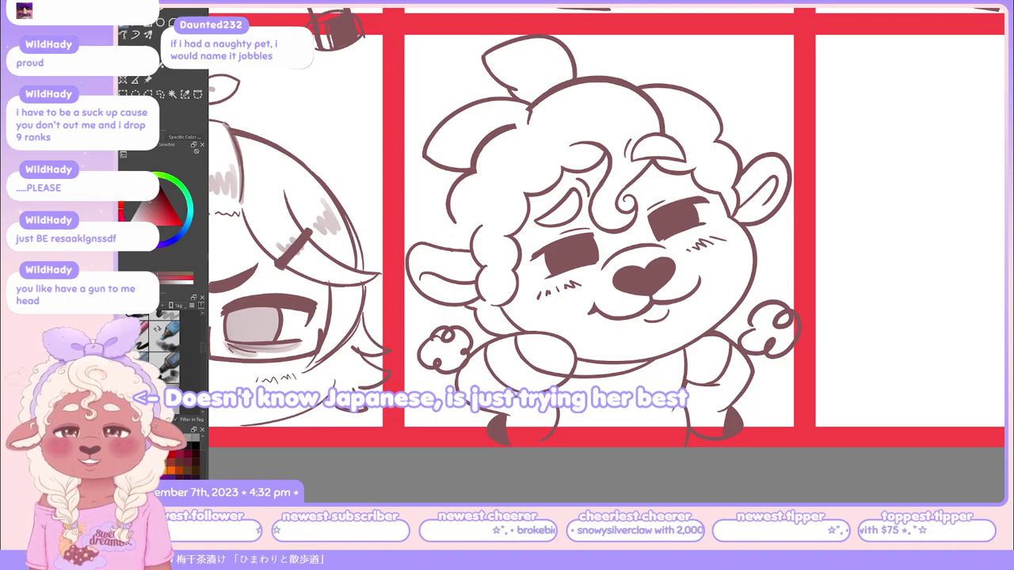